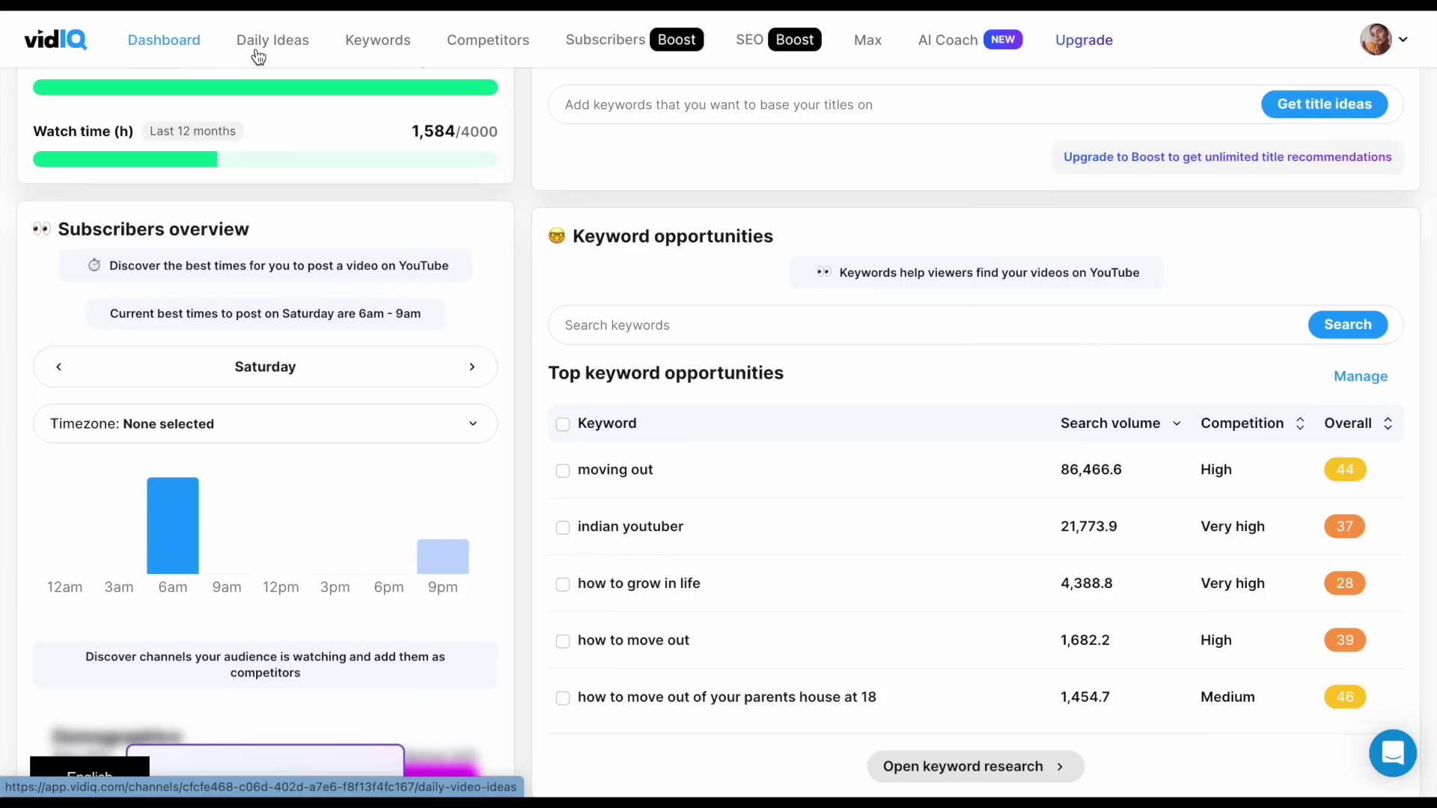
- Browse vidIQ's Daily Ideas and Keywords pages, then go to the AI Coach chat
{"action": "left_click", "coordinate": [270, 39]}
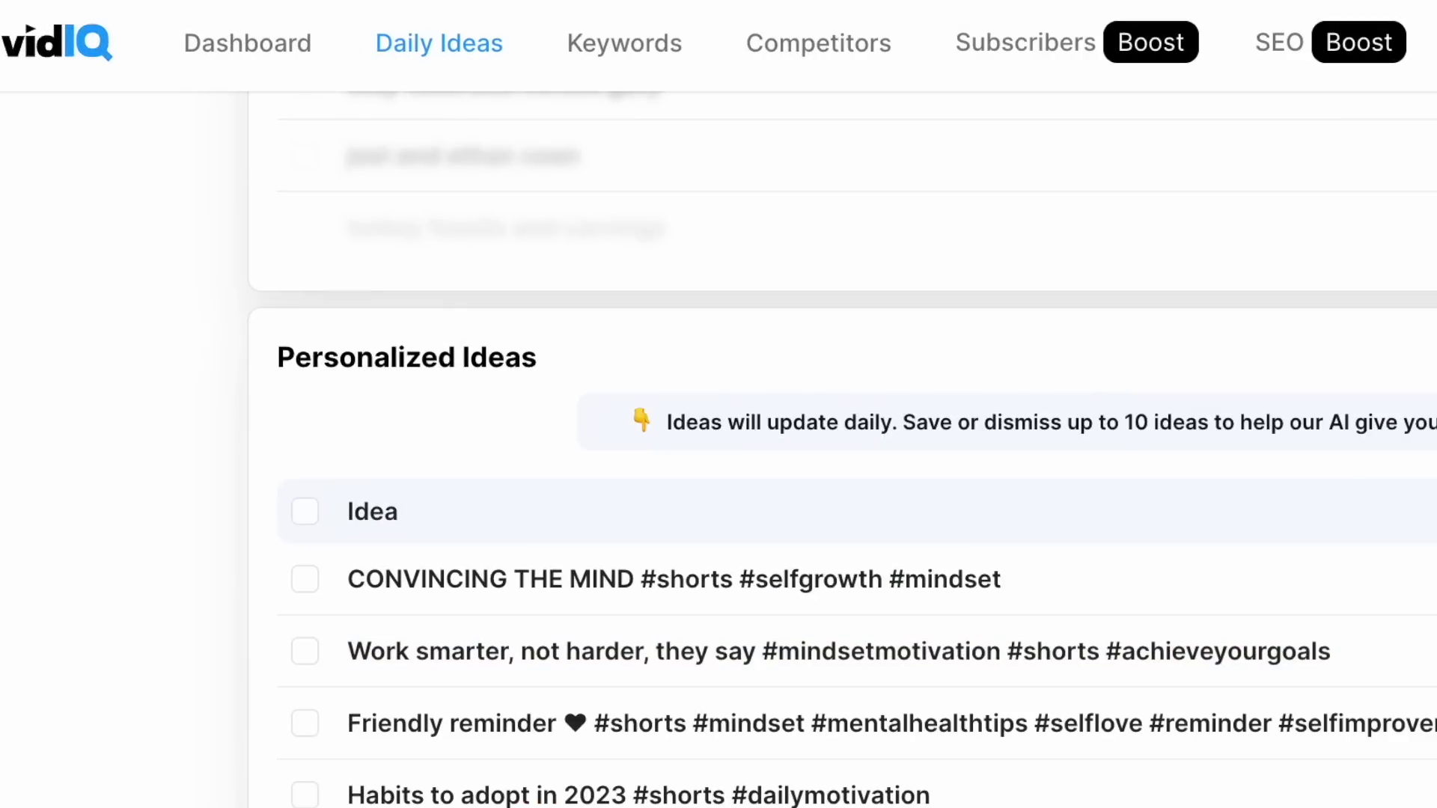
{"action": "left_click", "coordinate": [602, 67]}
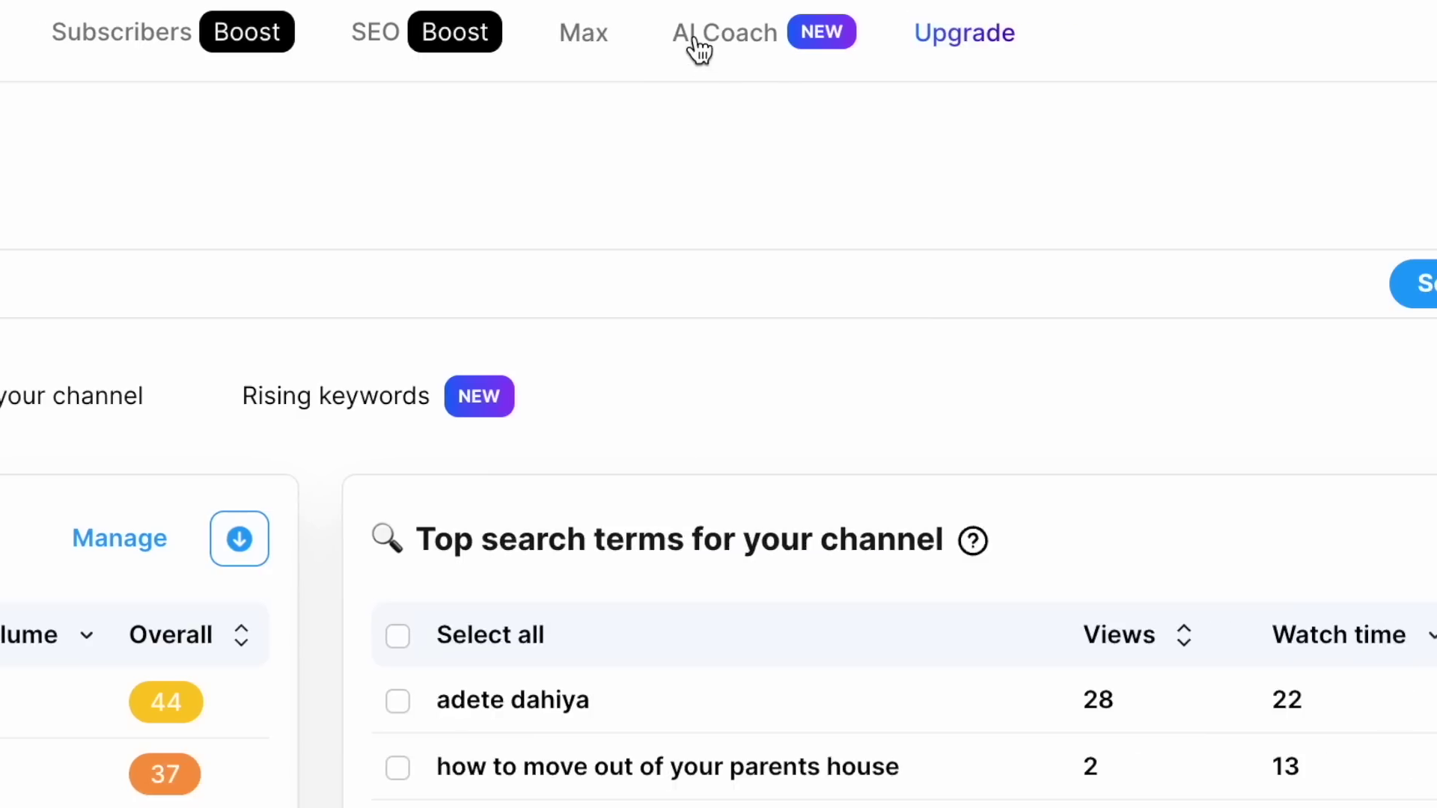
{"action": "left_click", "coordinate": [711, 42]}
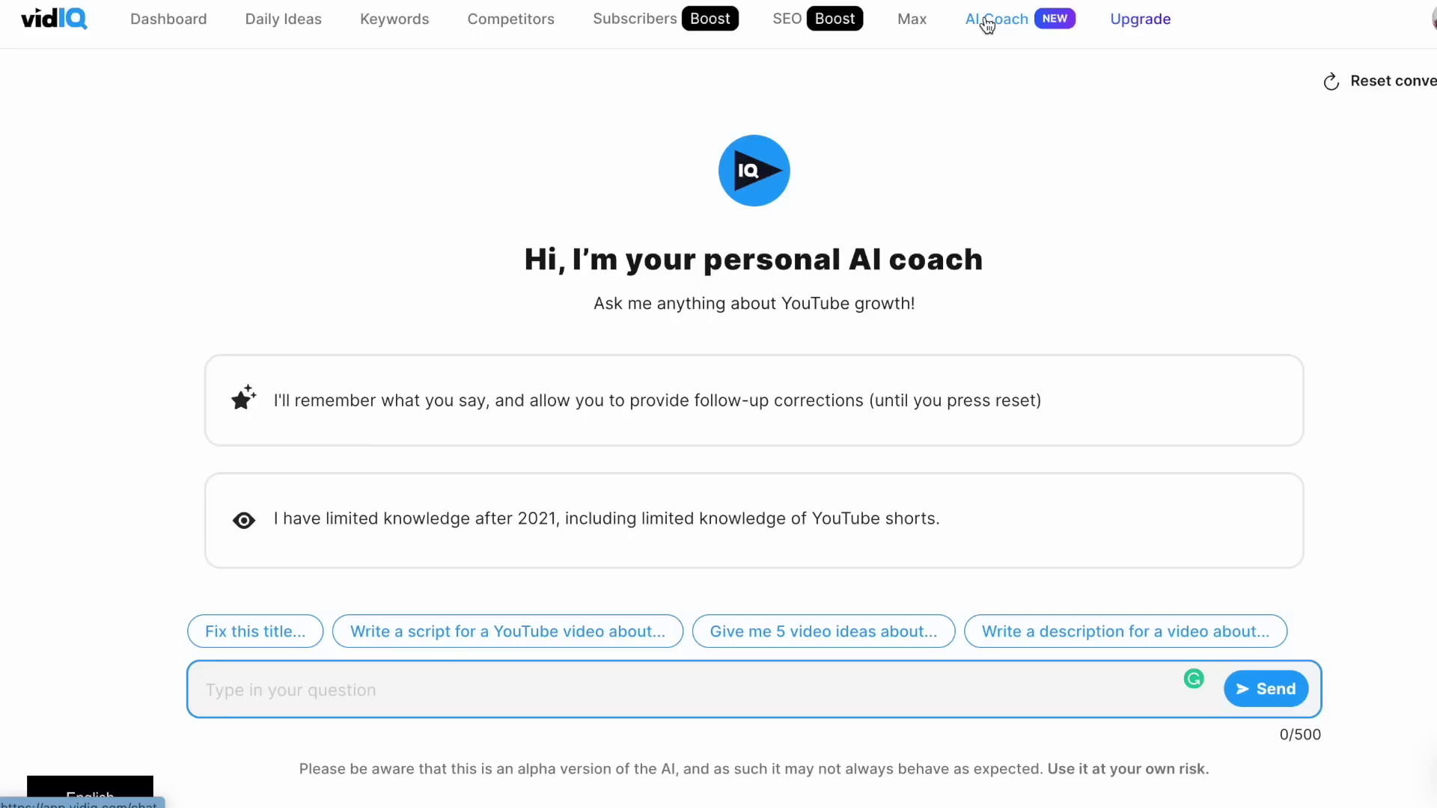
- Ask the AI Coach for 10 healthy weight loss video ideas and select idea 4's title
{"action": "type", "text": "Give me"}
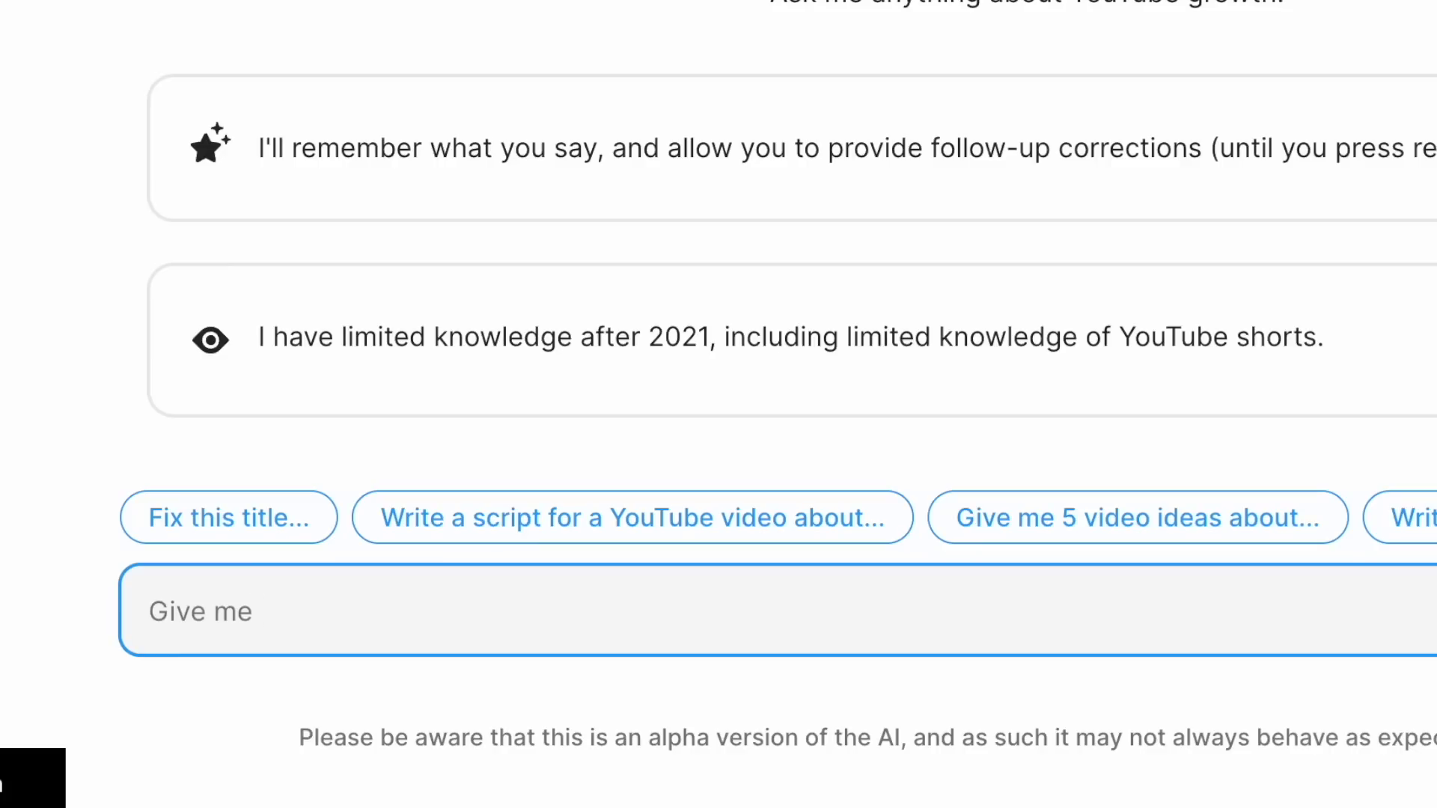
{"action": "type", "text": " 10 video idea"}
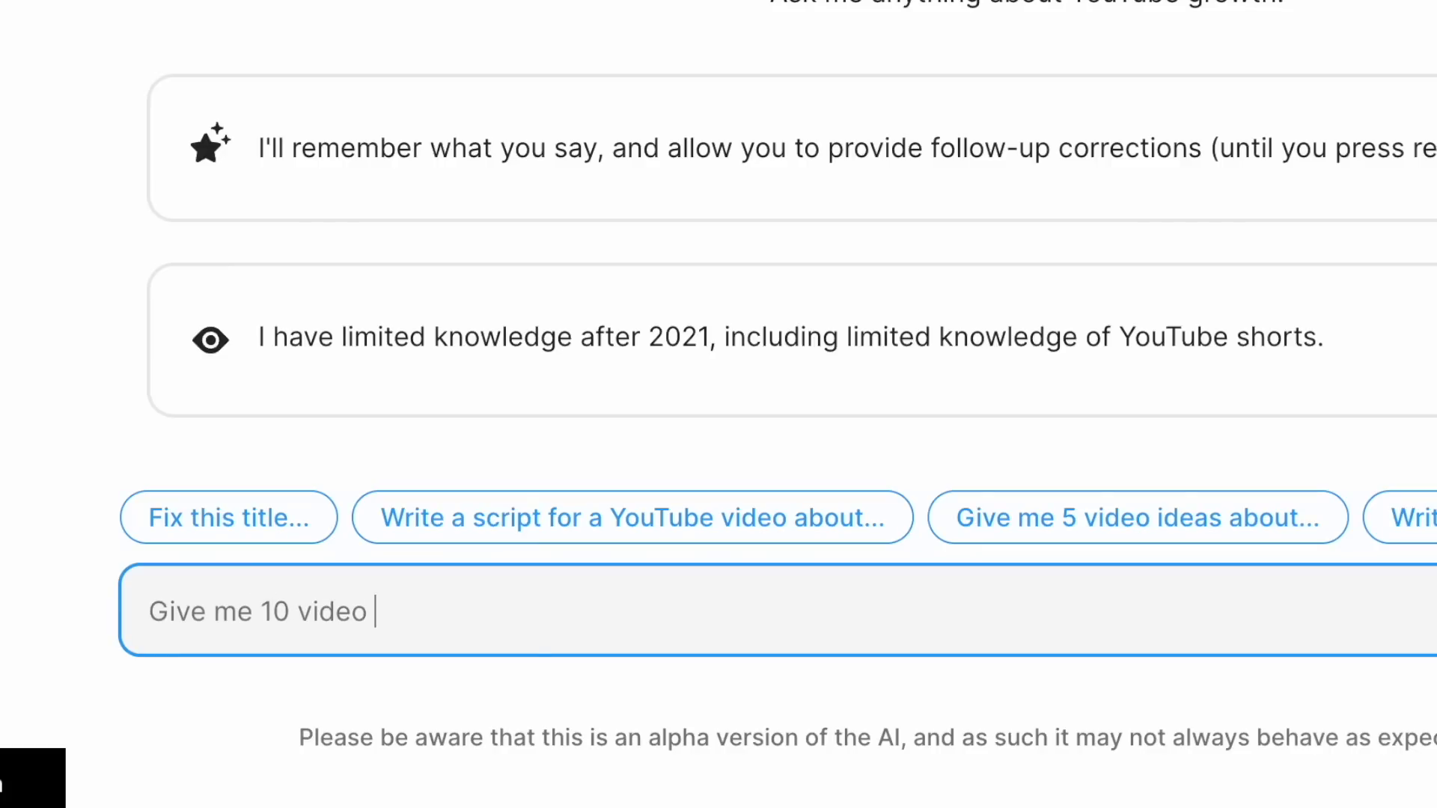
{"action": "type", "text": "s for a channel around healthy weight los"}
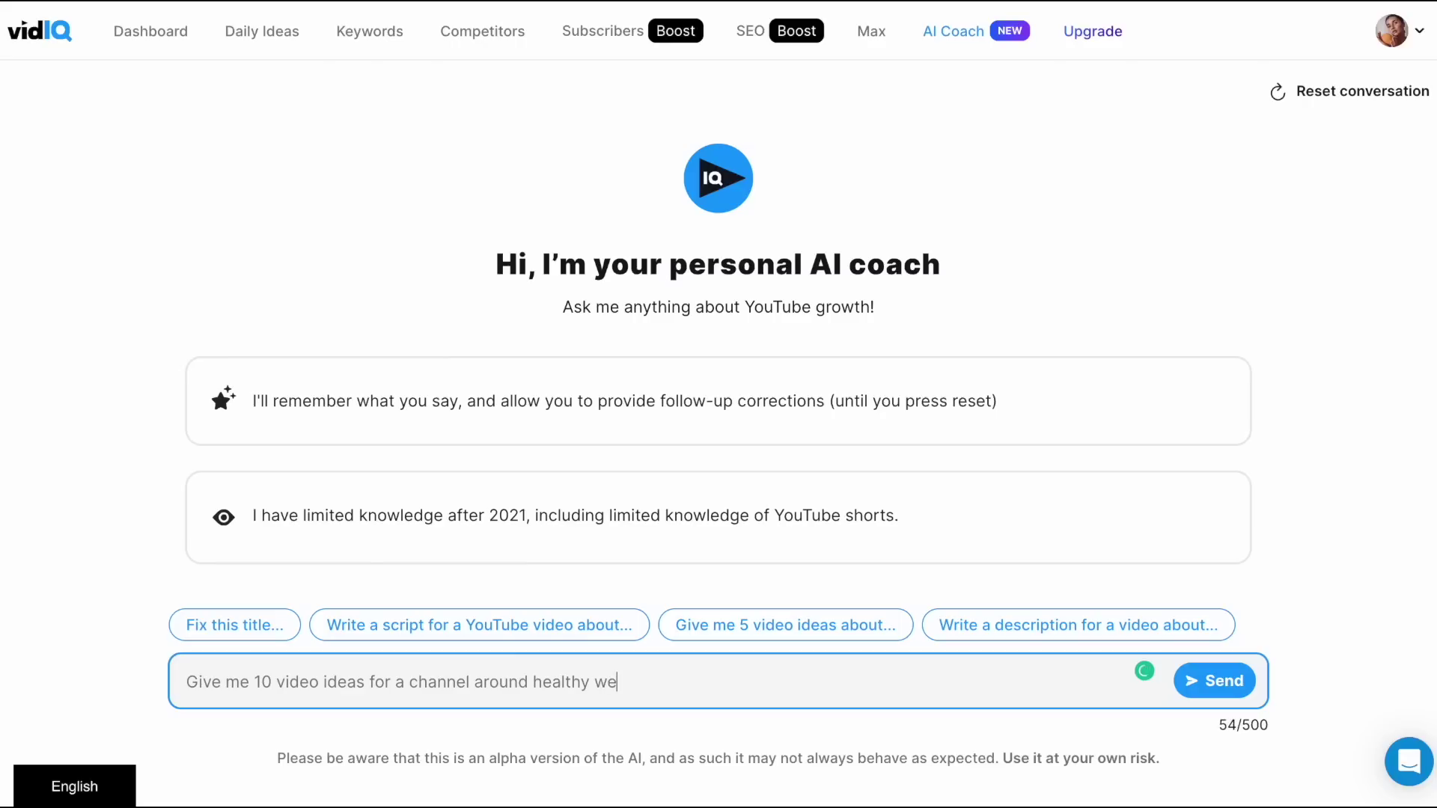
{"action": "type", "text": "s"}
{"action": "key", "text": "Return"}
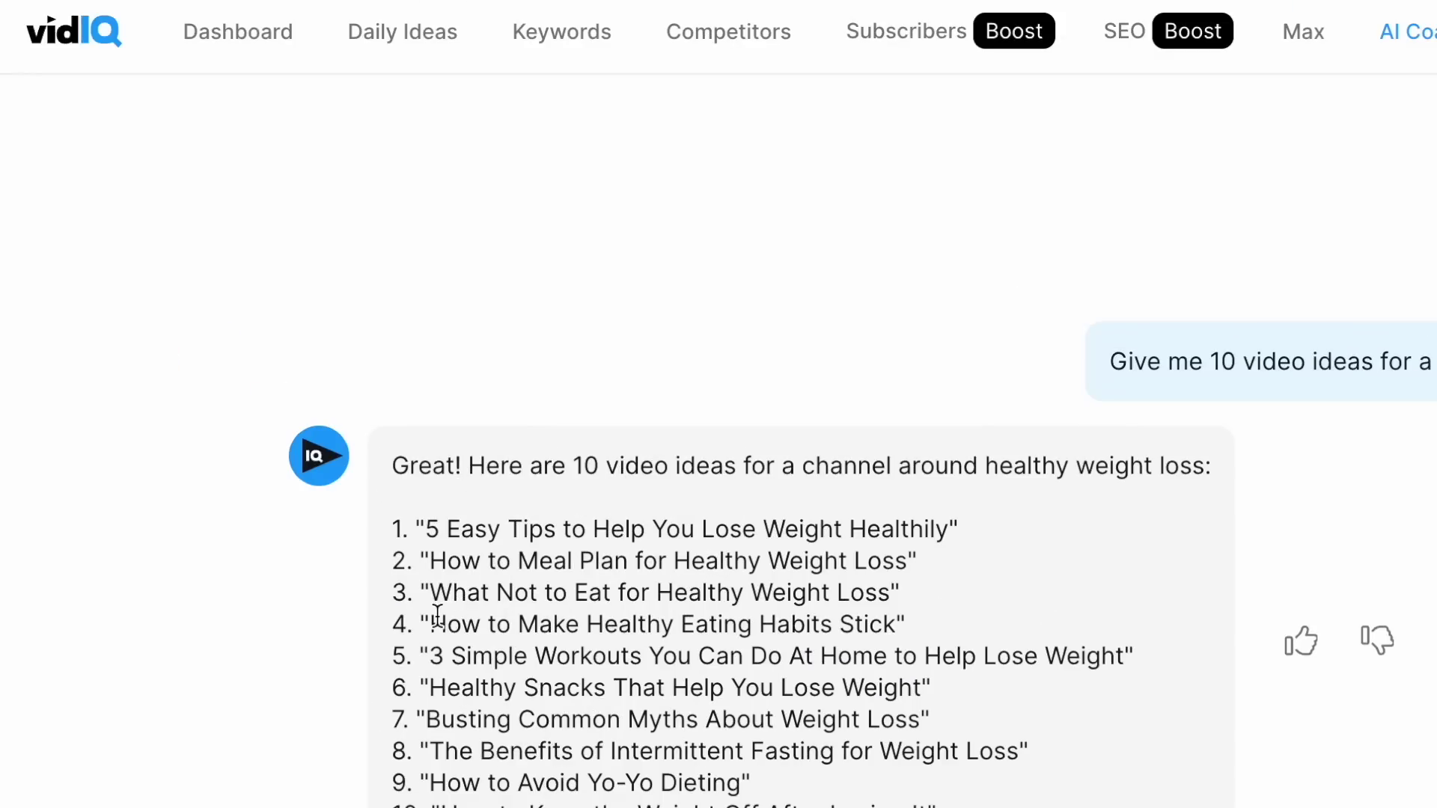
{"action": "left_click_drag", "start_coordinate": [191, 381], "coordinate": [544, 365]}
{"action": "left_click_drag", "start_coordinate": [863, 605], "coordinate": [895, 613]}
{"action": "key", "text": "ctrl+c"}
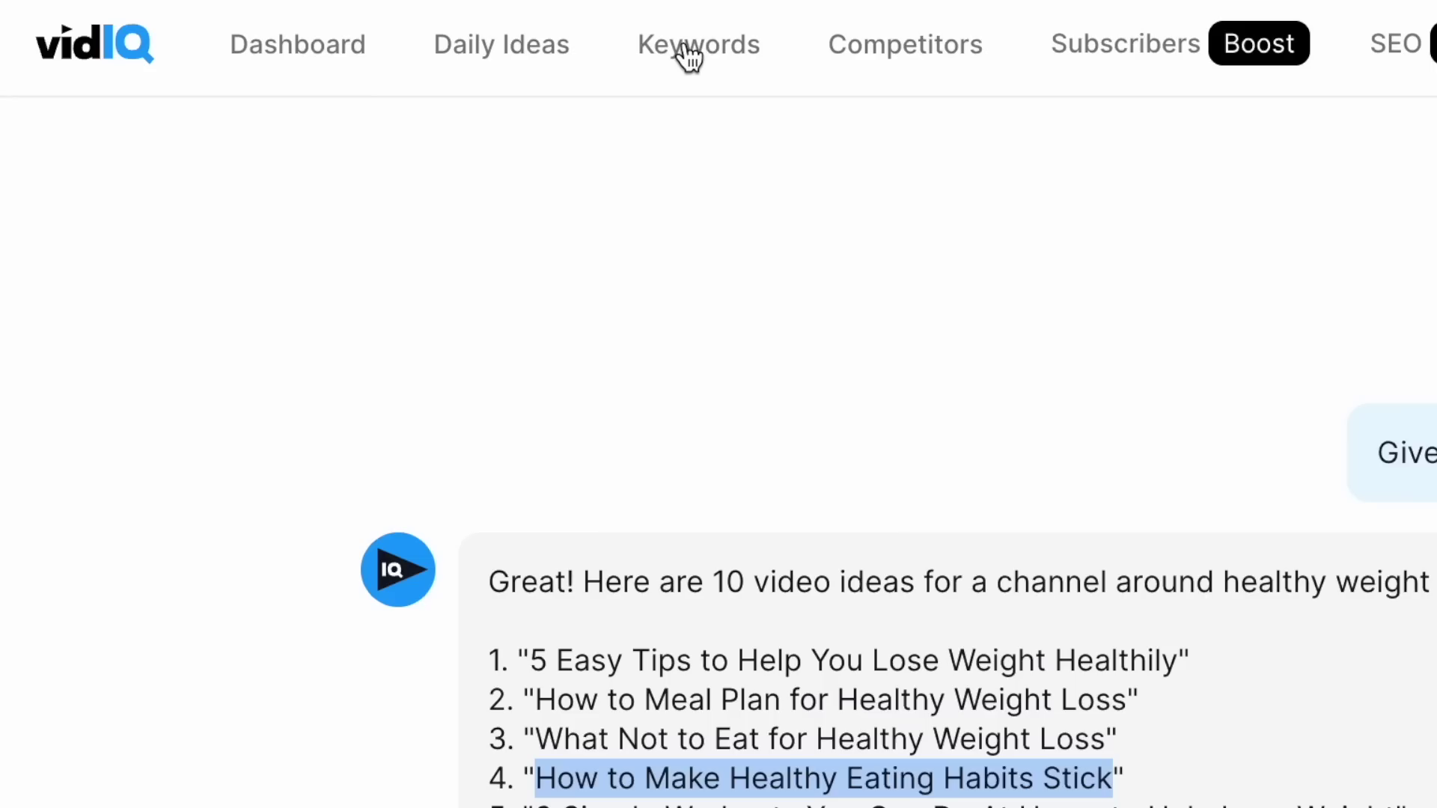
{"action": "left_click", "coordinate": [688, 53]}
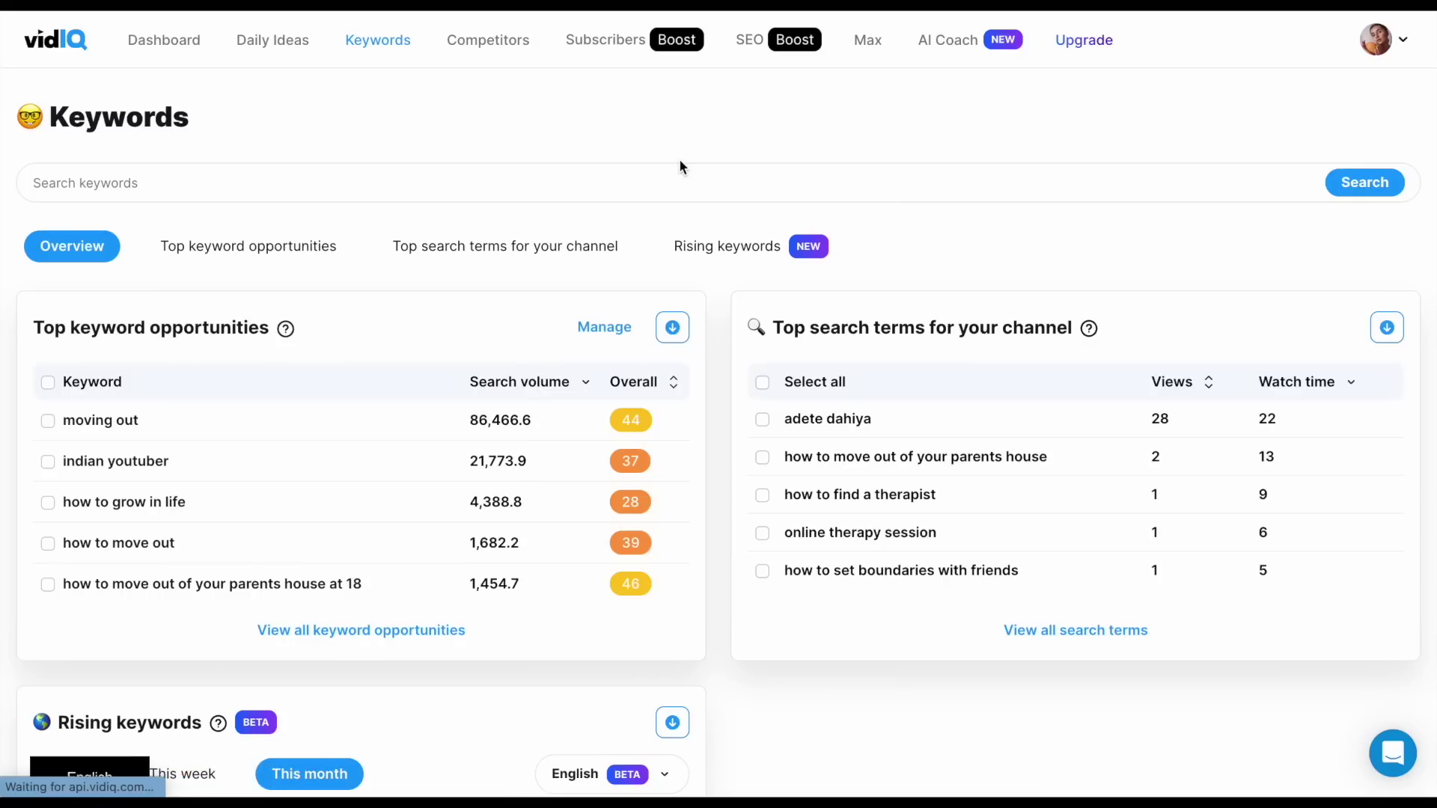
- Search vidIQ keywords for the pasted title 'how to make healthy eating habits stick'
{"action": "left_click", "coordinate": [189, 179]}
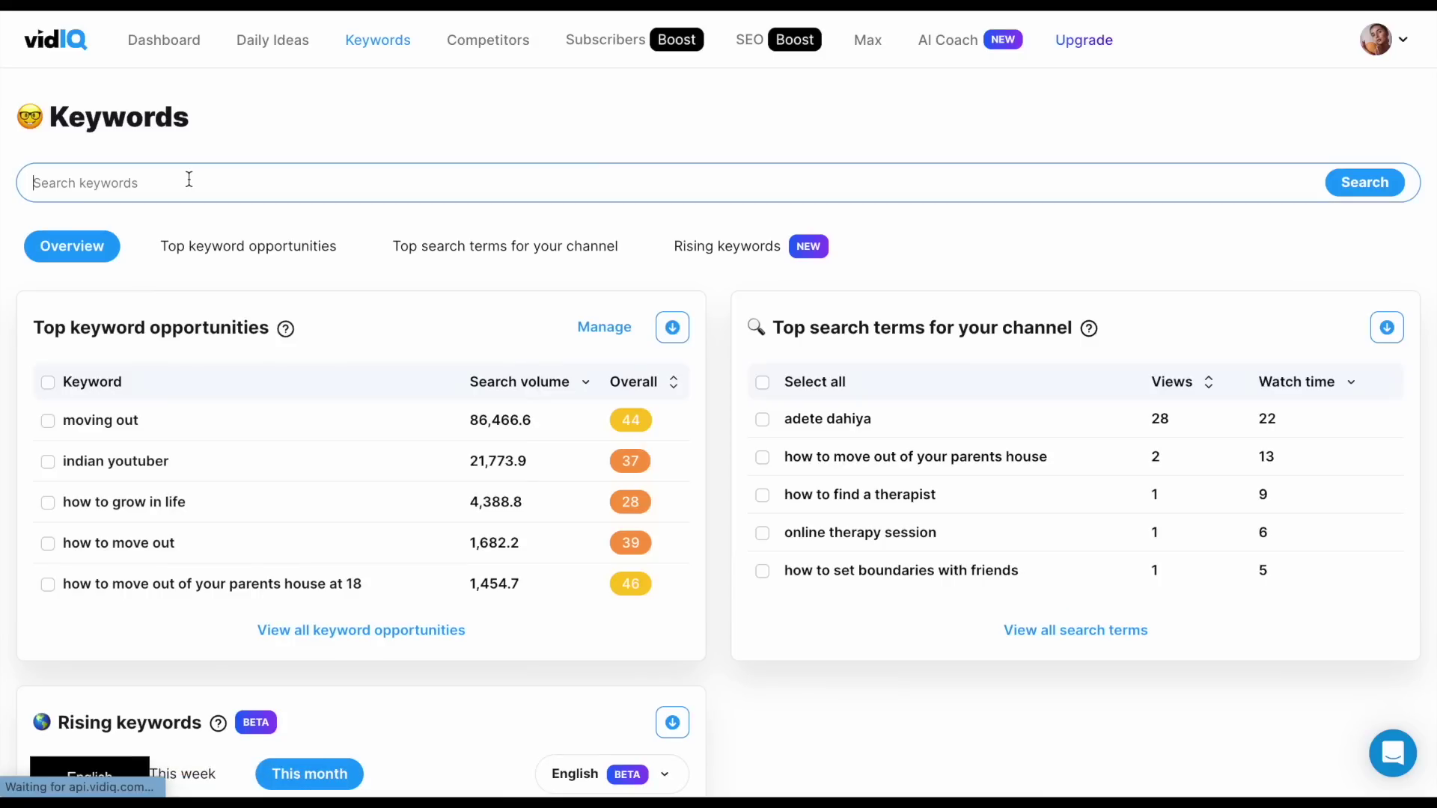
{"action": "key", "text": "ctrl+v"}
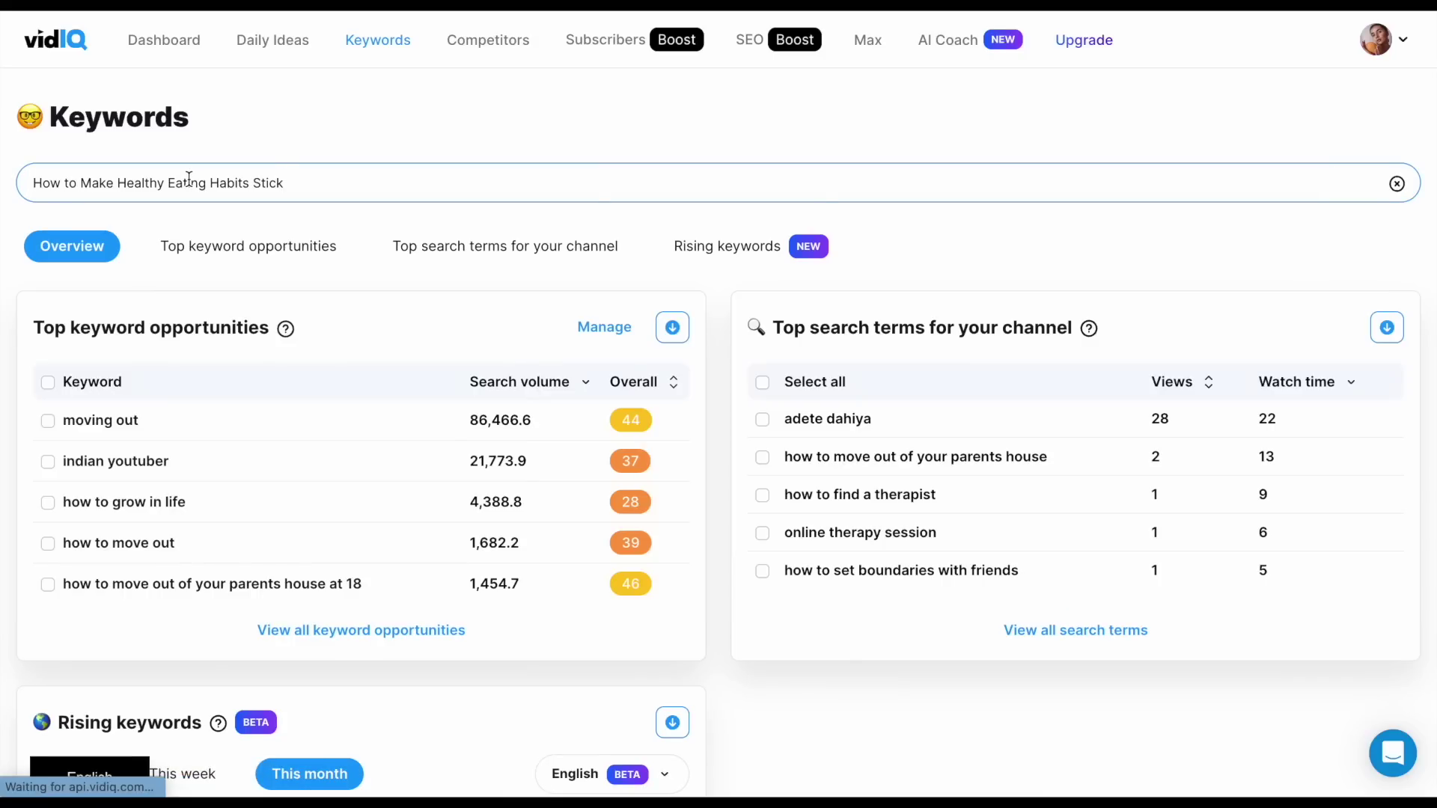
{"action": "key", "text": "Return"}
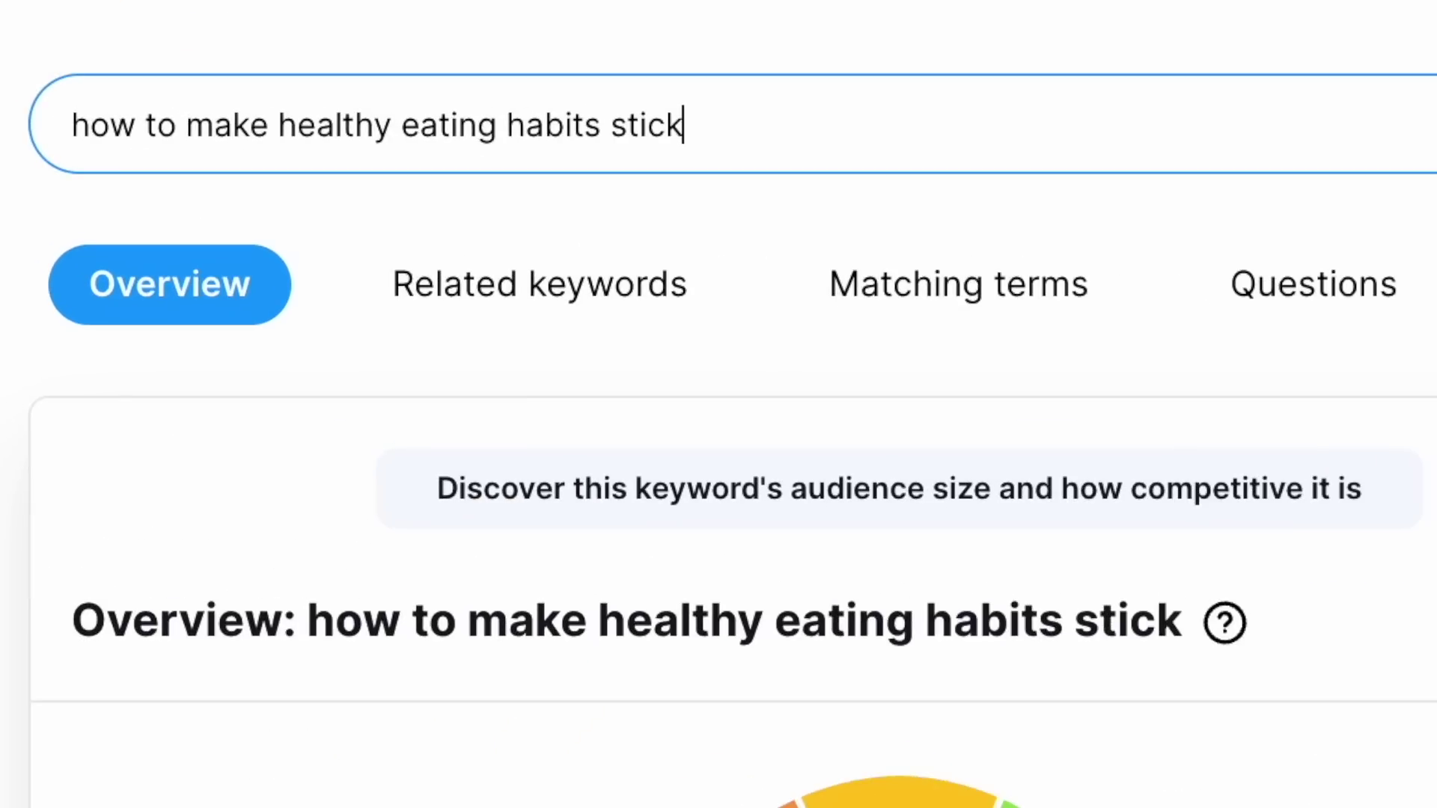
- Review the matching-term keywords for 'how to start eating healthy'
{"action": "left_click", "coordinate": [375, 241]}
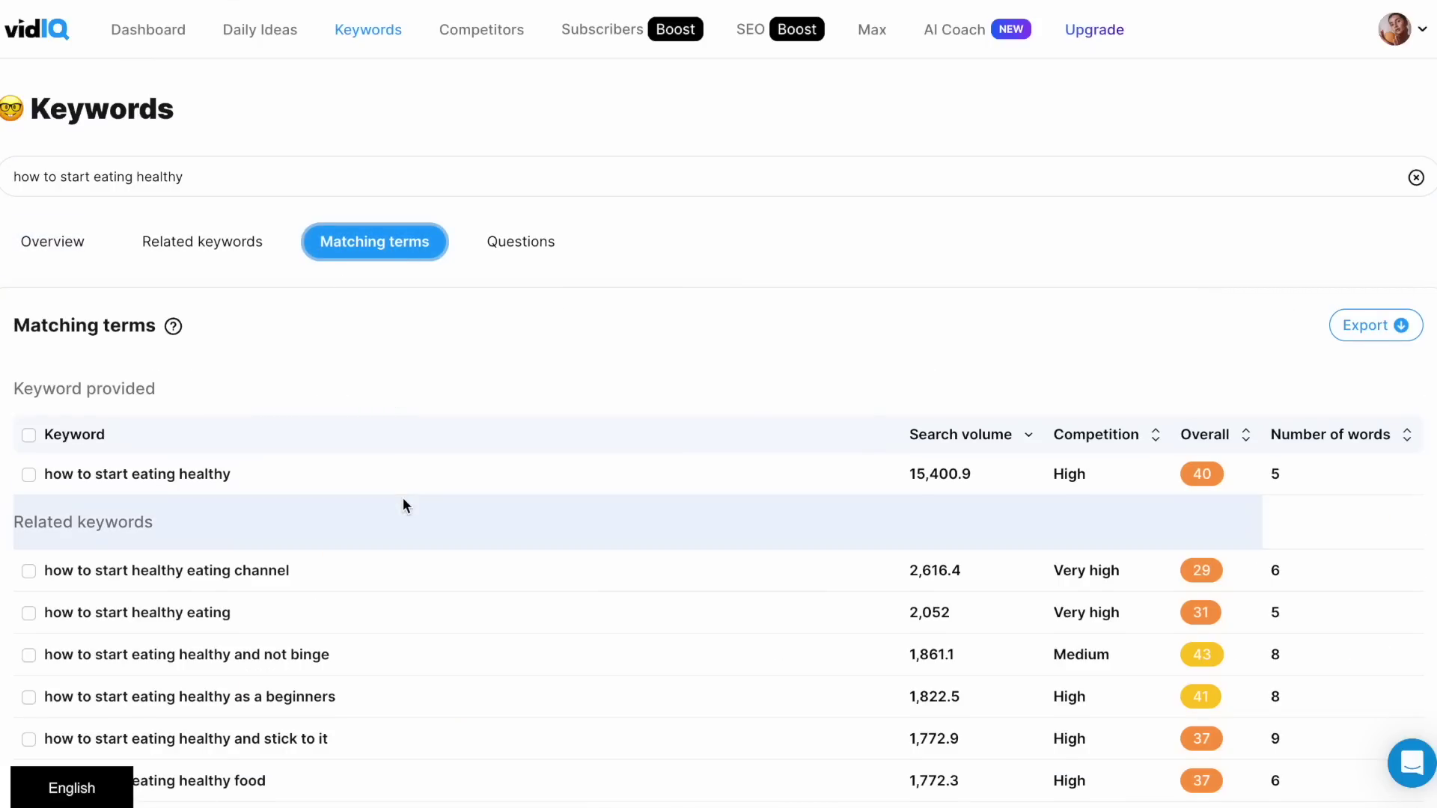
{"action": "scroll", "coordinate": [403, 500], "scroll_direction": "down", "scroll_amount": 2}
{"action": "scroll", "coordinate": [405, 507], "scroll_direction": "down", "scroll_amount": 2}
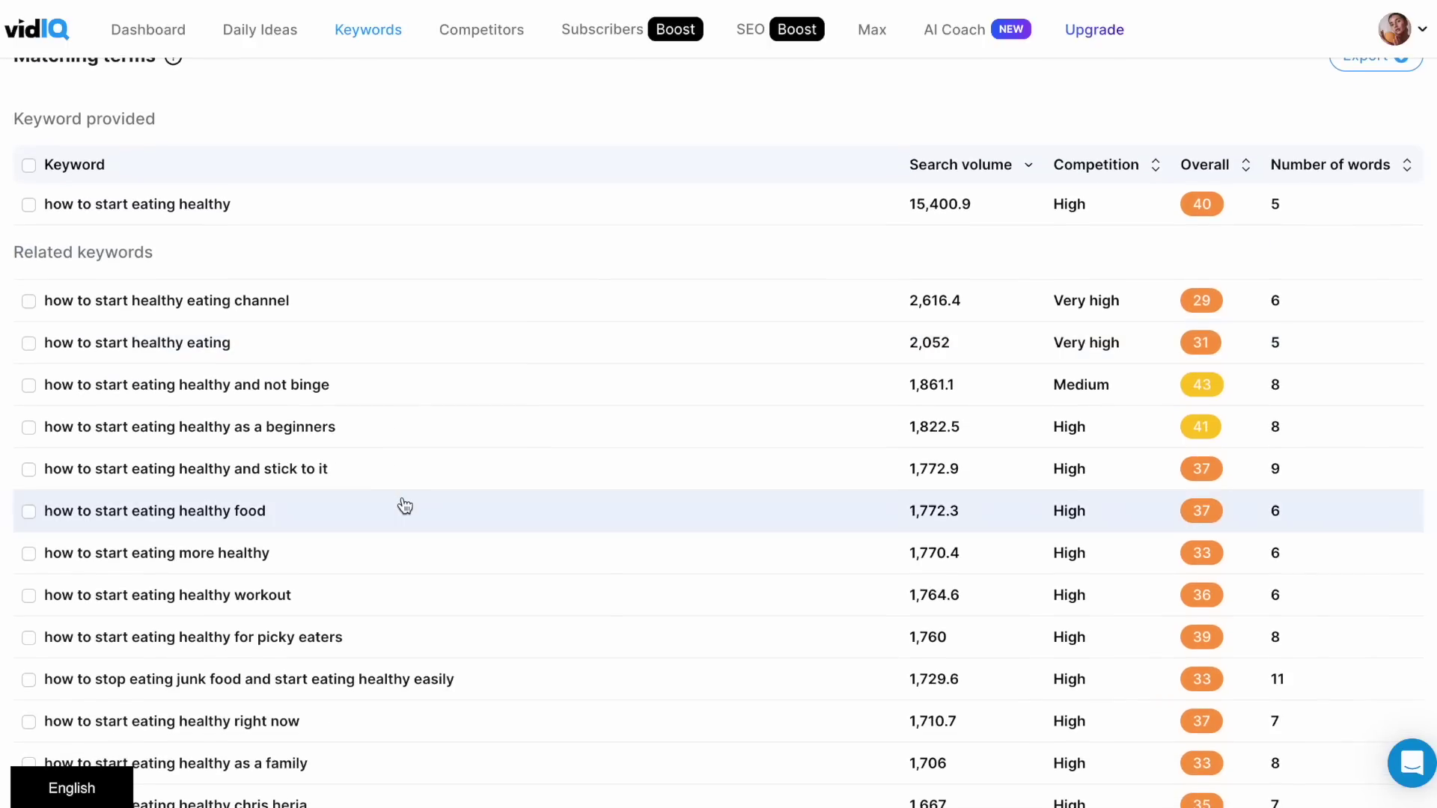
{"action": "scroll", "coordinate": [405, 507], "scroll_direction": "down", "scroll_amount": 1}
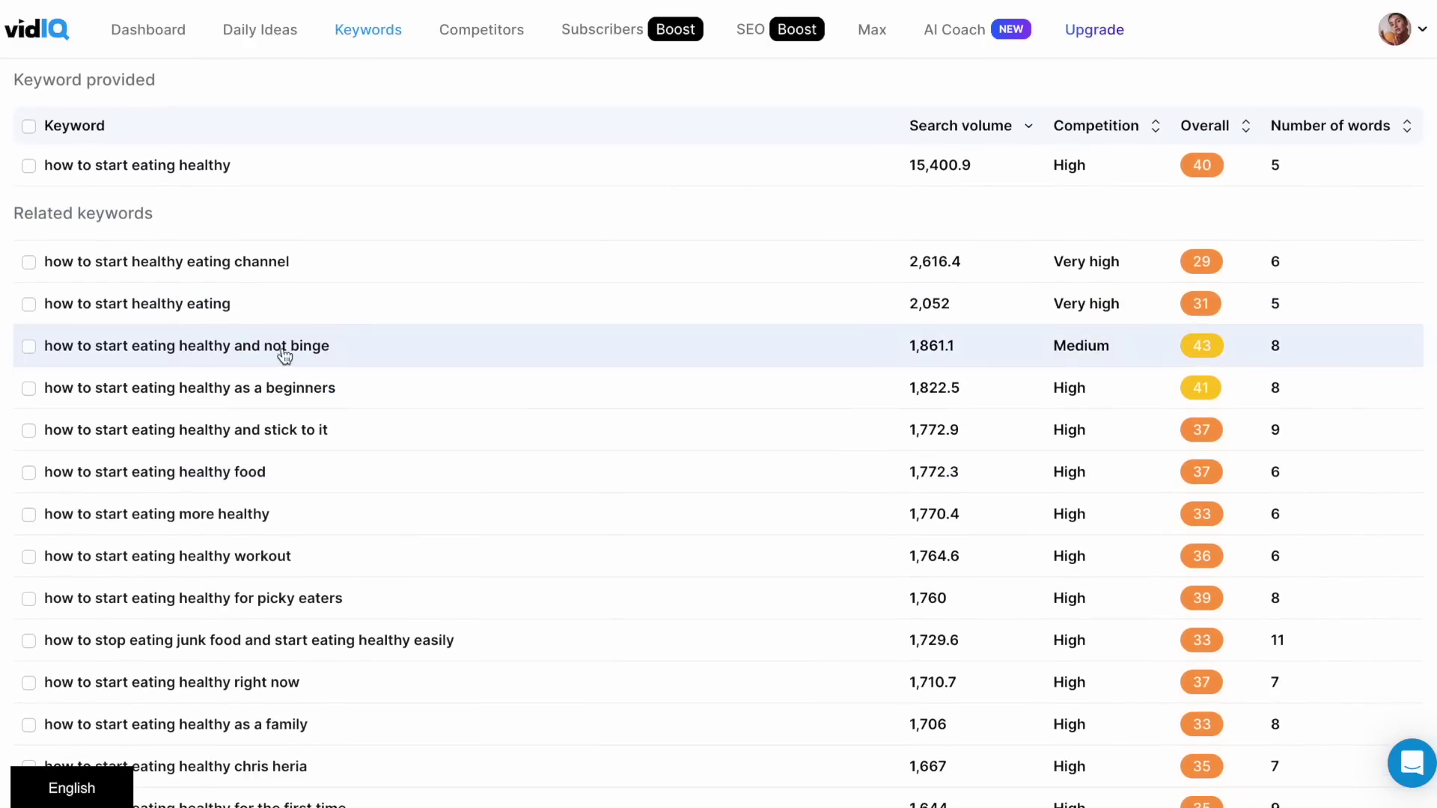
{"action": "scroll", "coordinate": [308, 357], "scroll_direction": "up", "scroll_amount": 5}
- Scroll through the related keyword suggestions for the same phrase
{"action": "left_click", "coordinate": [241, 251]}
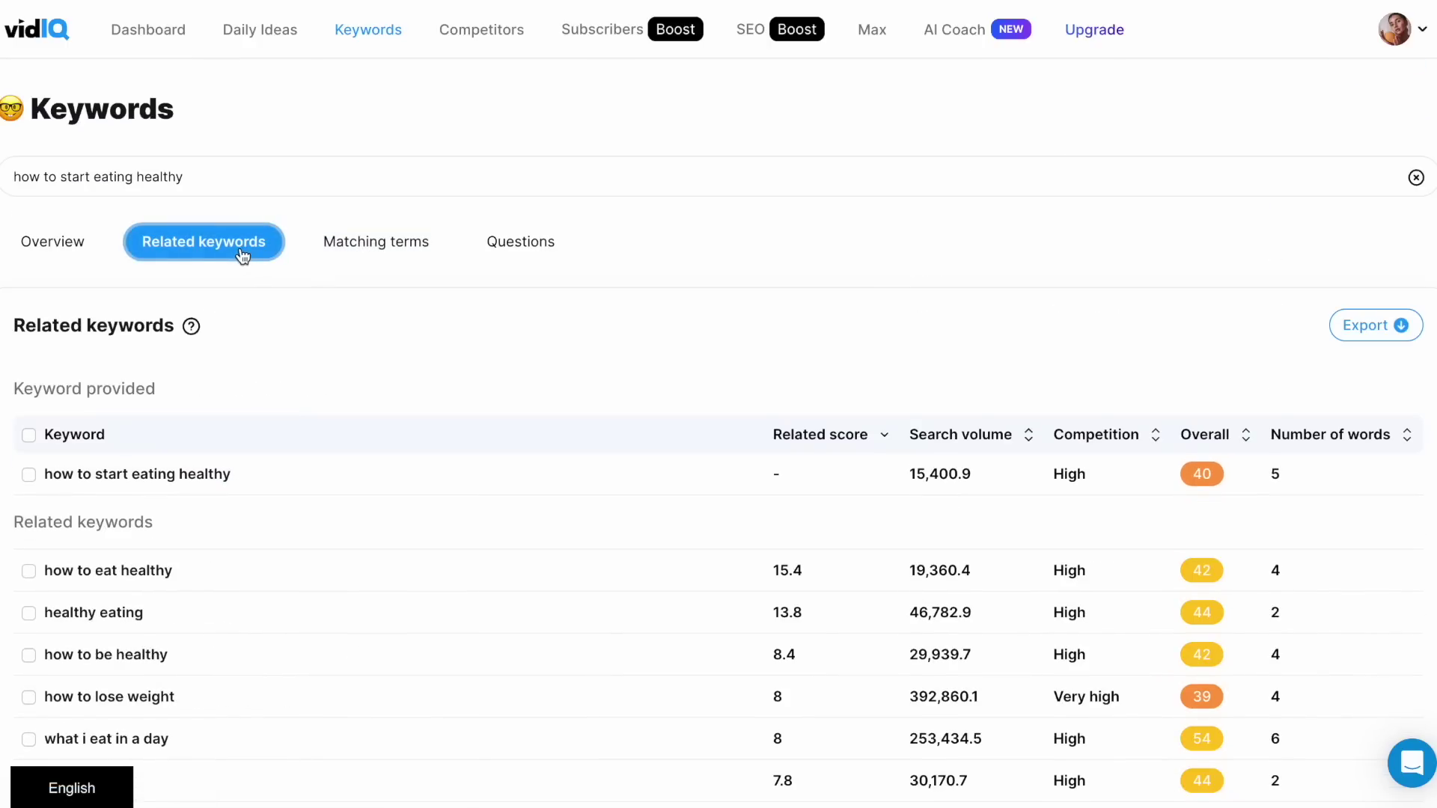
{"action": "scroll", "coordinate": [303, 459], "scroll_direction": "down", "scroll_amount": 6}
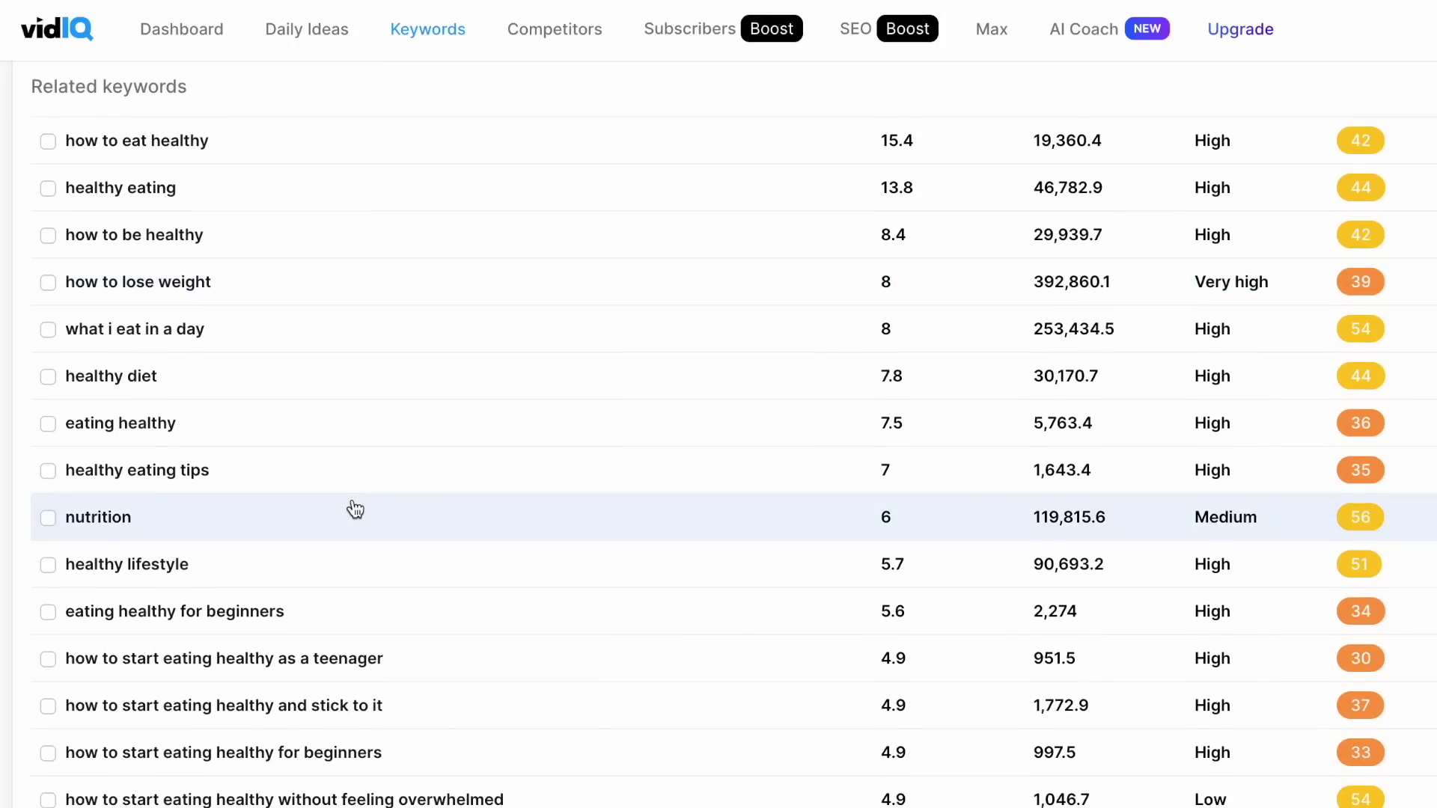
{"action": "scroll", "coordinate": [356, 509], "scroll_direction": "down", "scroll_amount": 5}
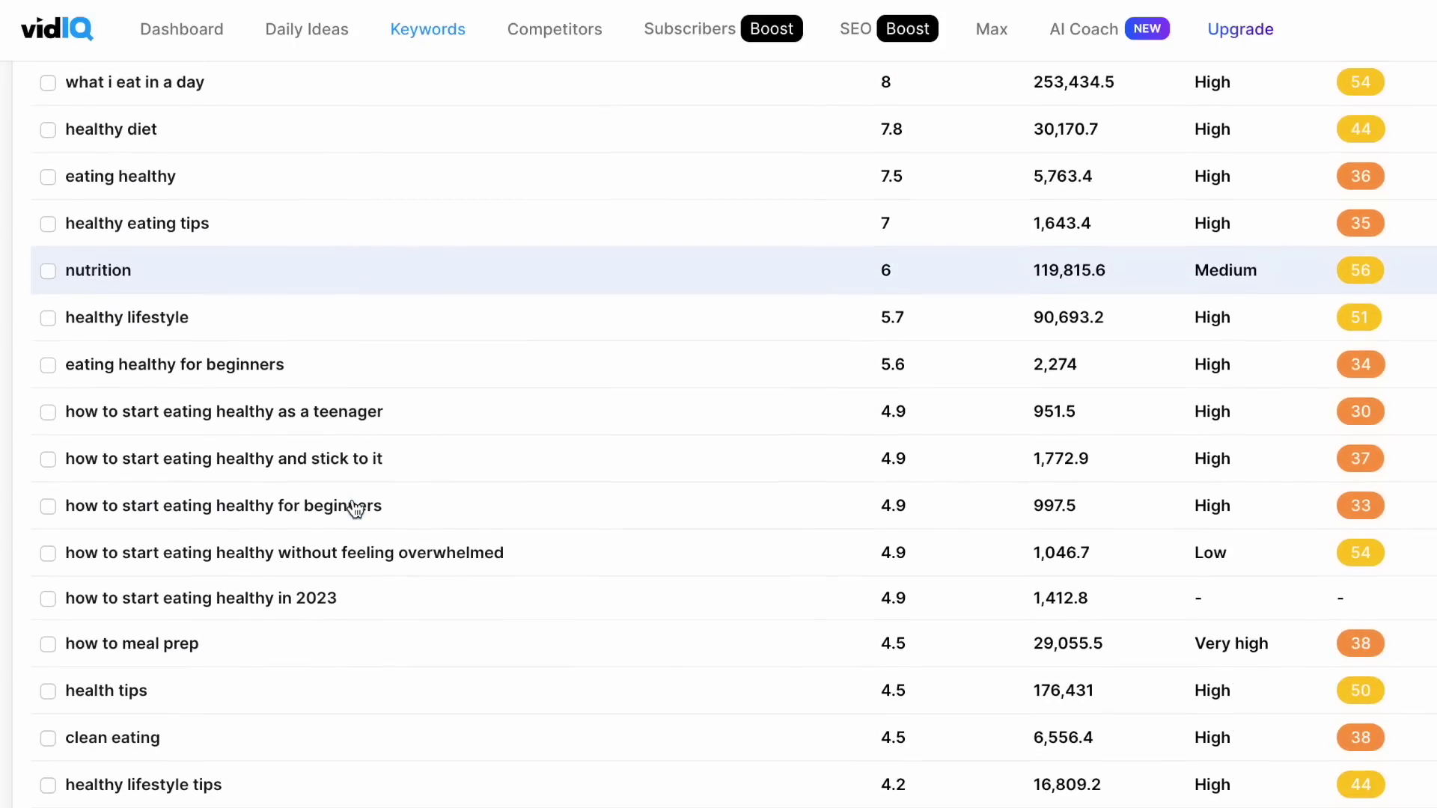
{"action": "scroll", "coordinate": [355, 509], "scroll_direction": "down", "scroll_amount": 10}
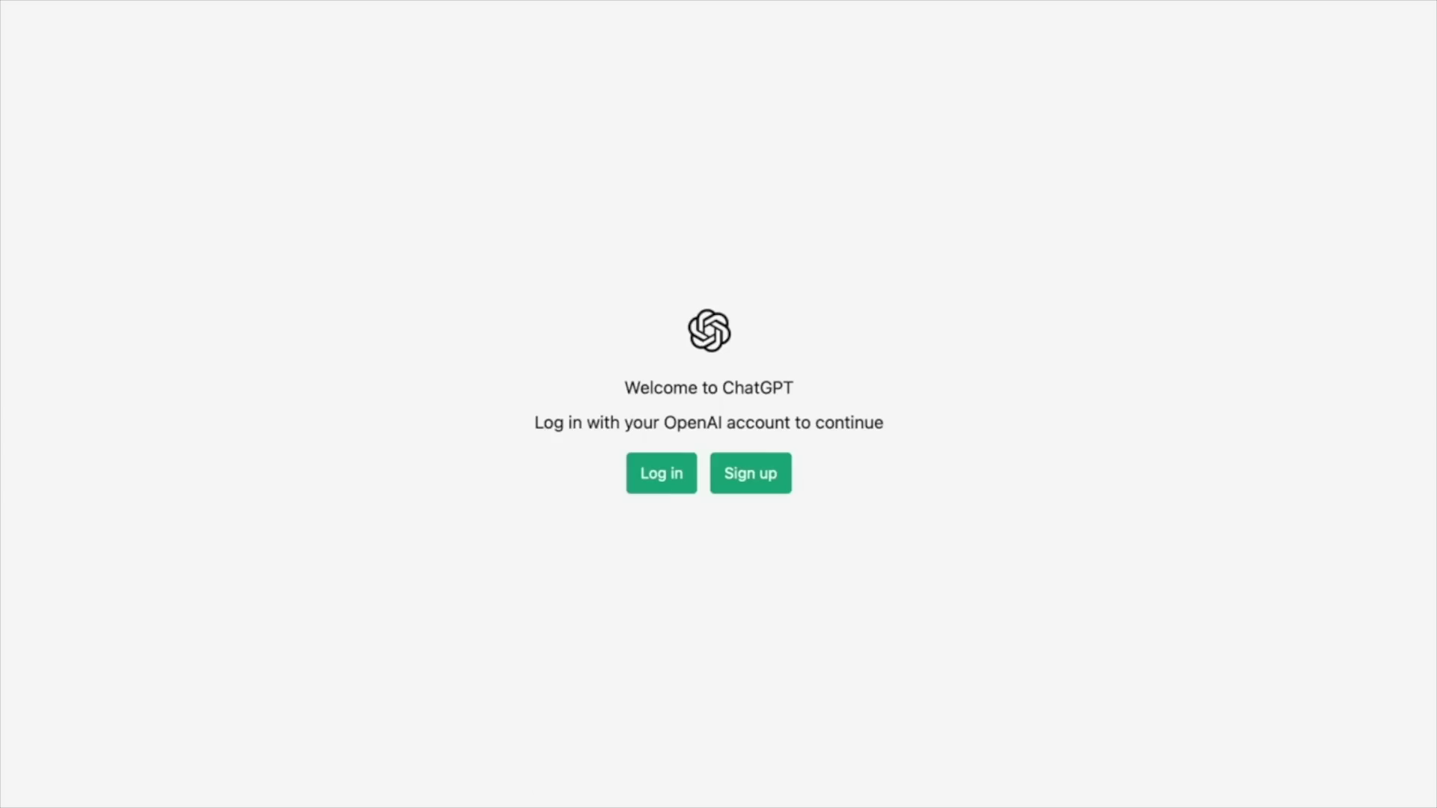
- Sign up for ChatGPT using a Google account
{"action": "left_click", "coordinate": [748, 473]}
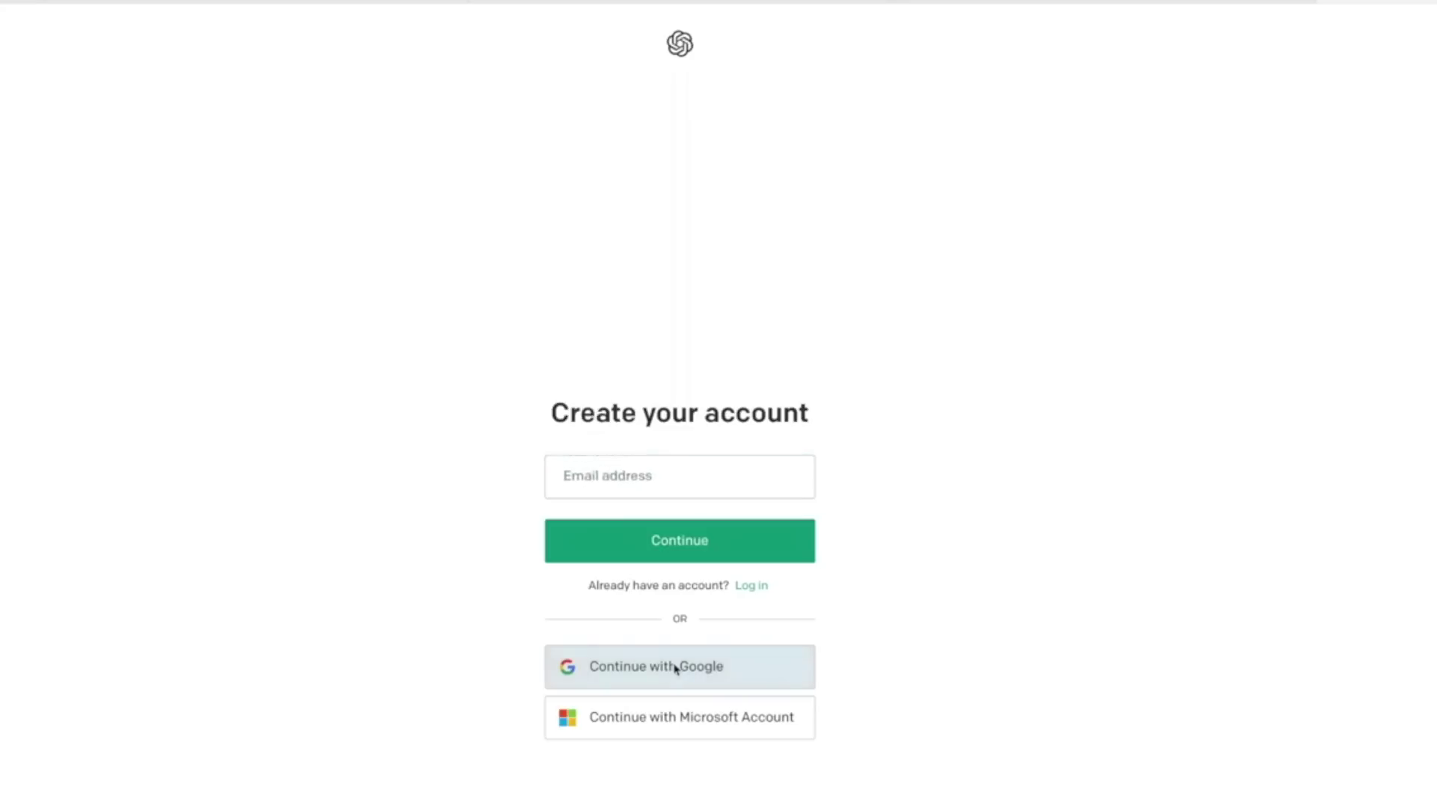
{"action": "left_click", "coordinate": [675, 668]}
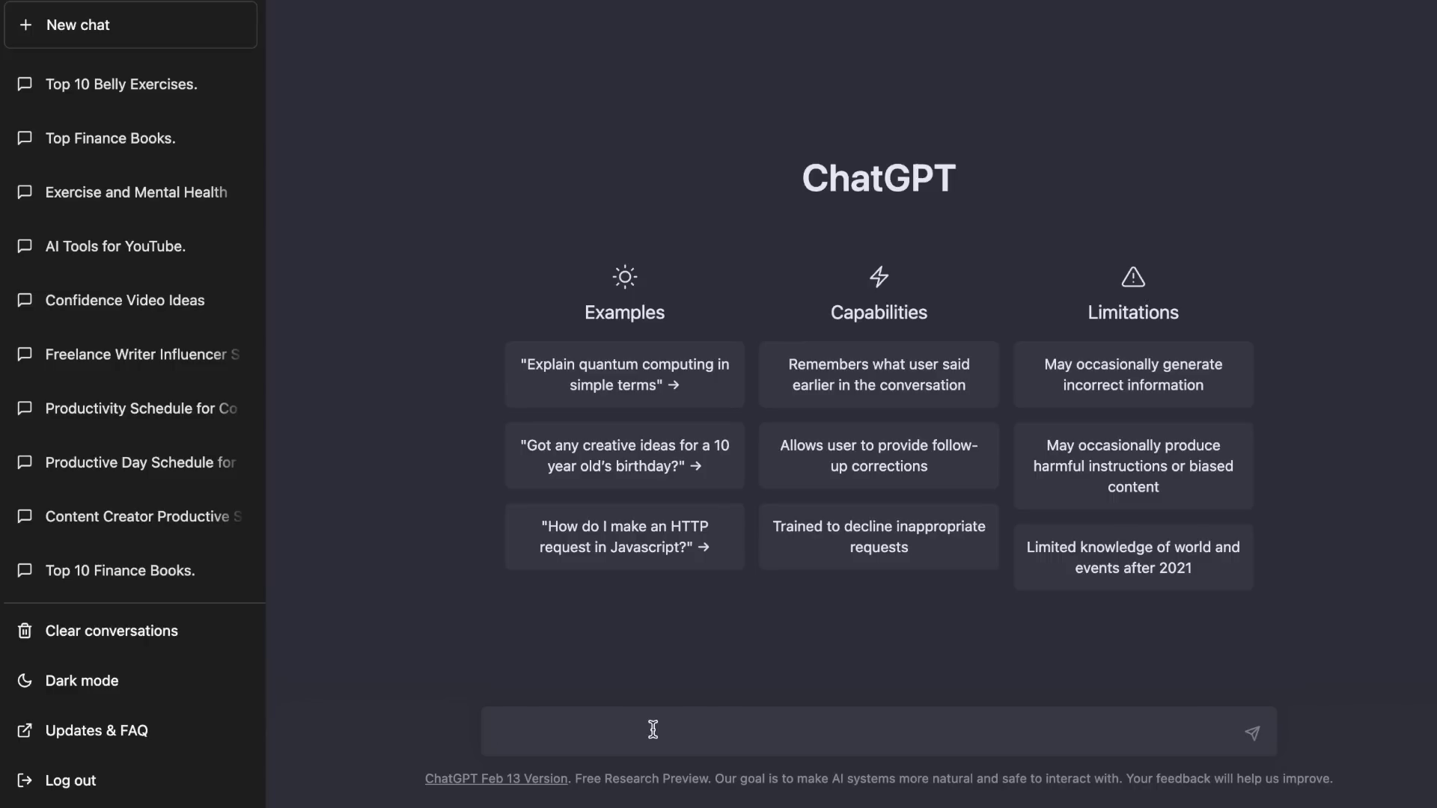
- Prompt ChatGPT for a witty listicle on 'How to start eating healthy for beginners' with research
{"action": "type", "text": "W"}
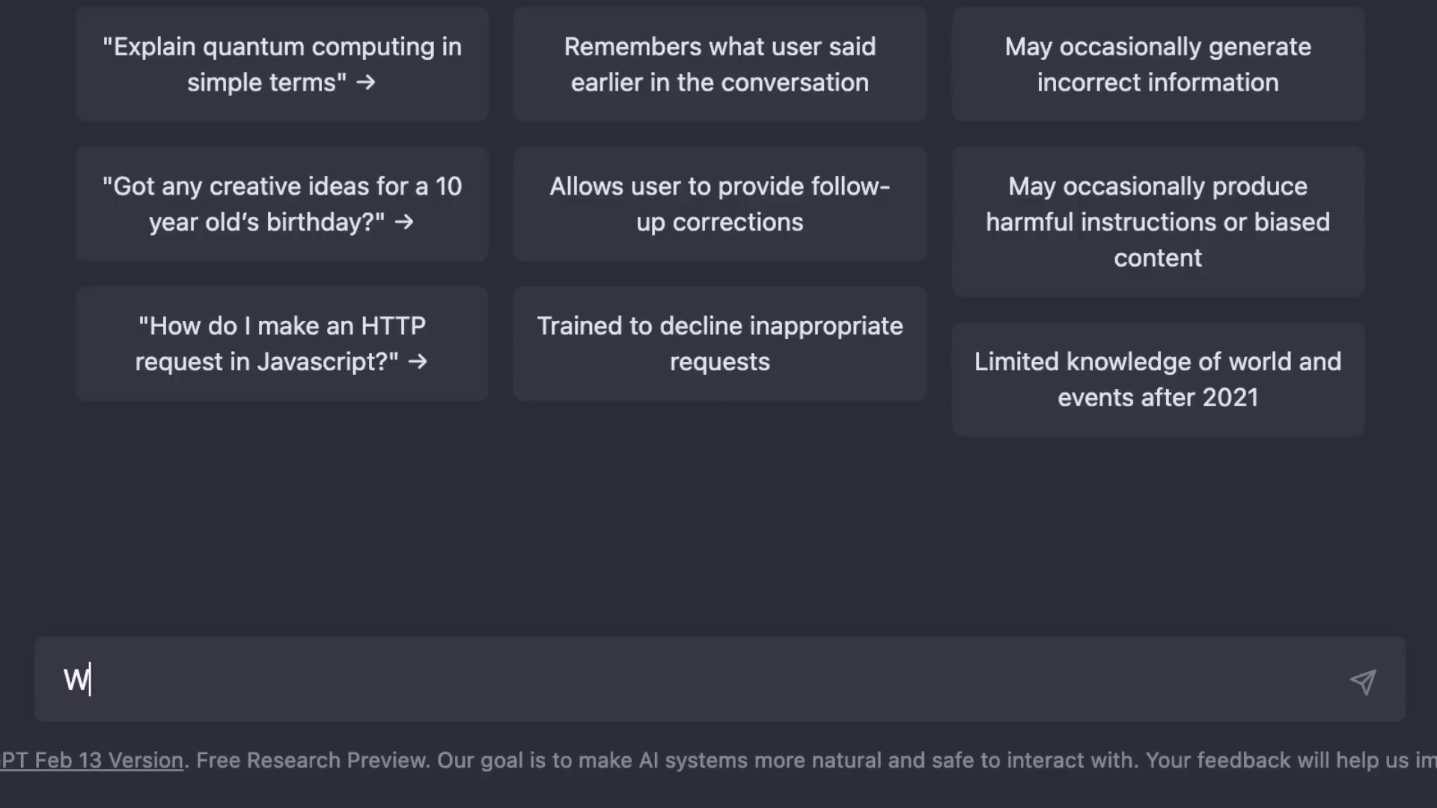
{"action": "type", "text": "rite an article in a listicle"}
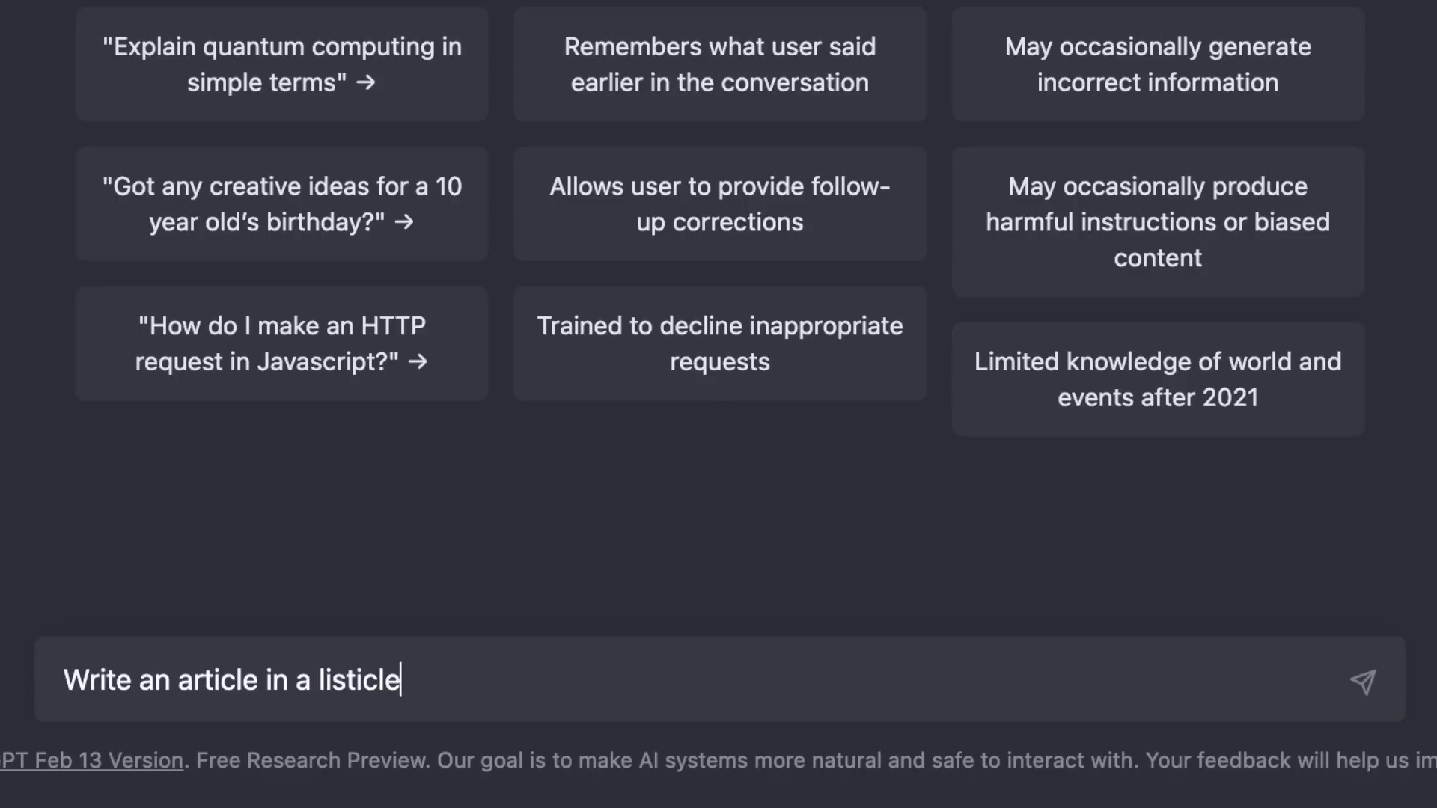
{"action": "type", "text": " format on the topic \"Ho"}
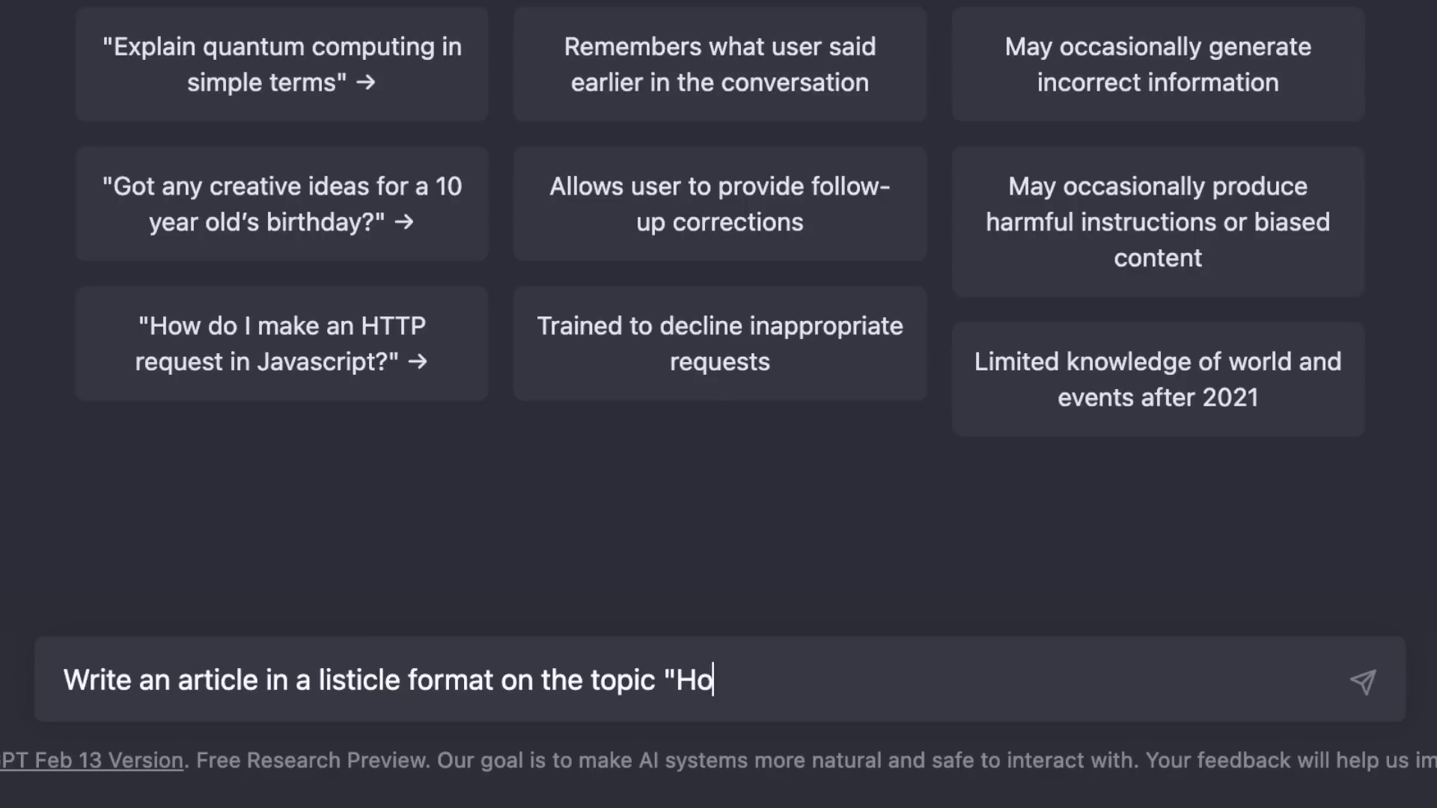
{"action": "type", "text": "w to start eating healthy f"}
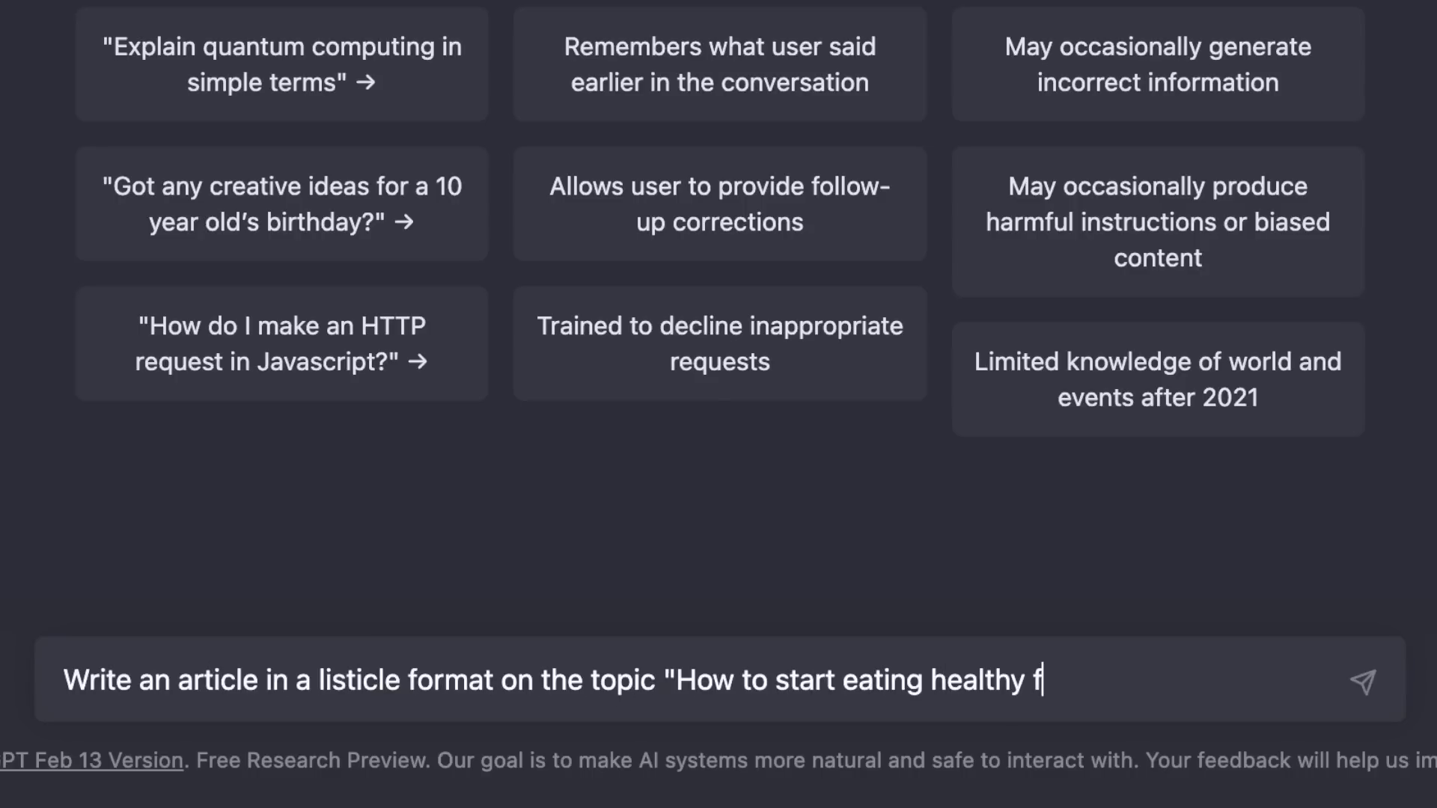
{"action": "type", "text": "or beginners\"."}
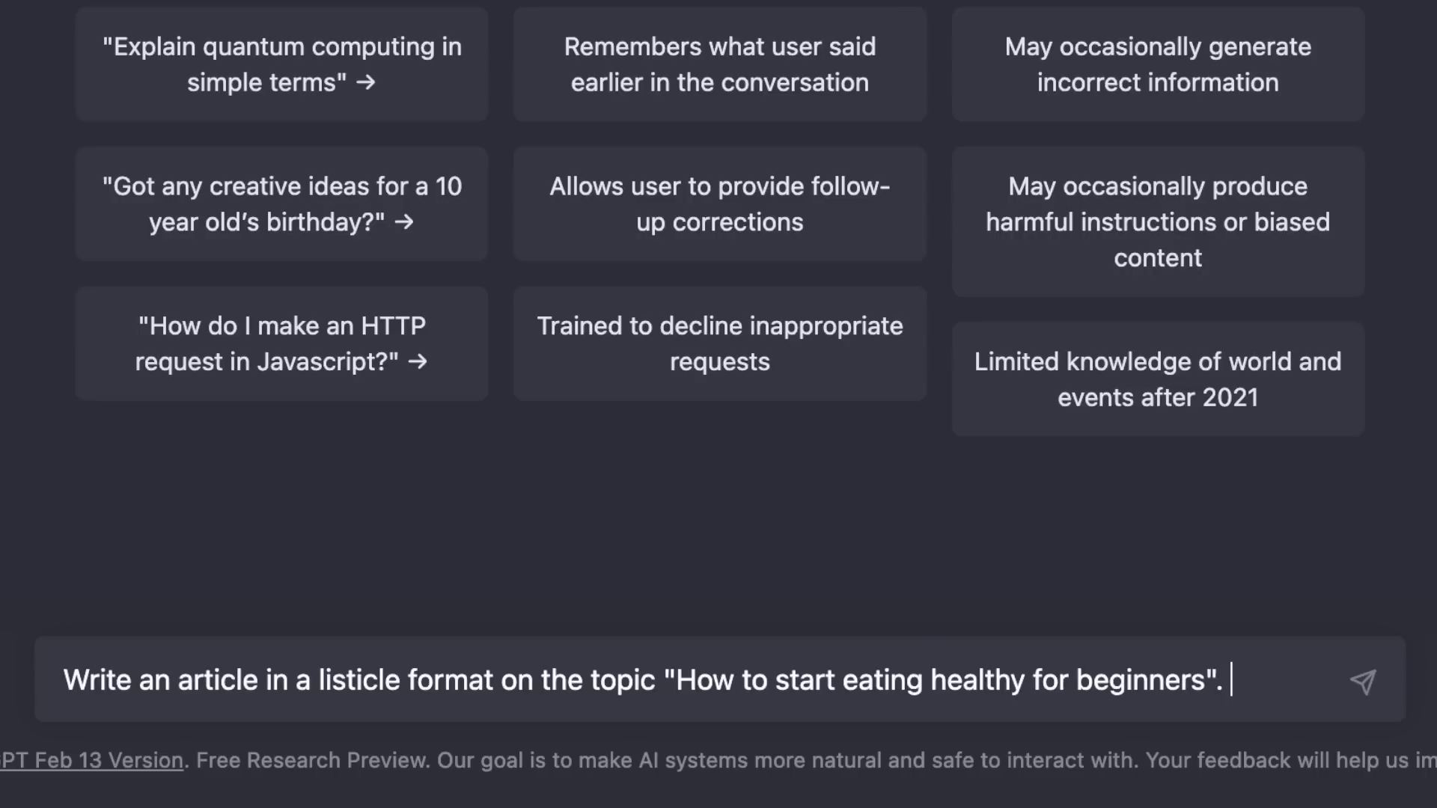
{"action": "type", "text": "Keep the tone witty. Start the intro with a real-life example "}
{"action": "type", "text": "and include rese"}
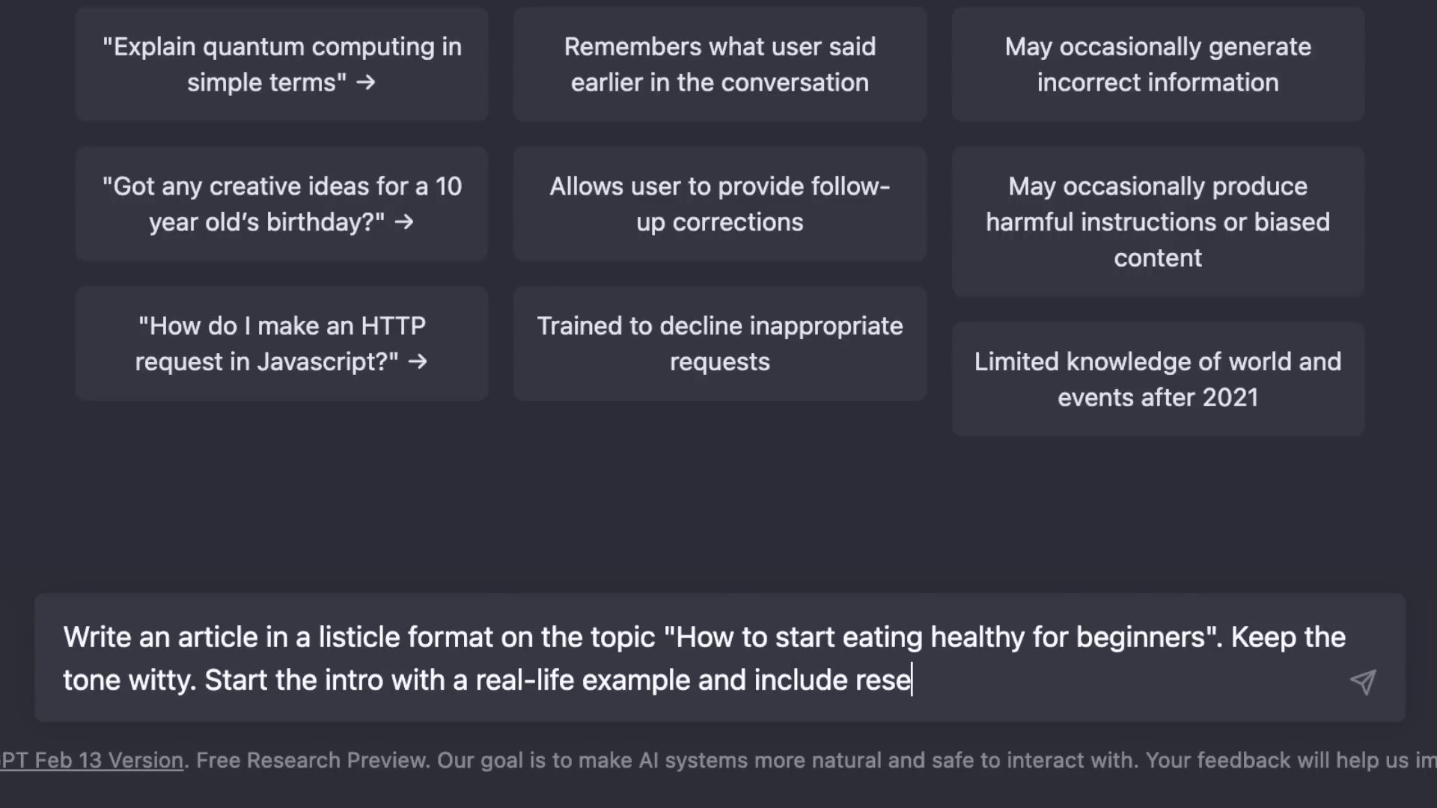
{"action": "type", "text": "arch to support each points"}
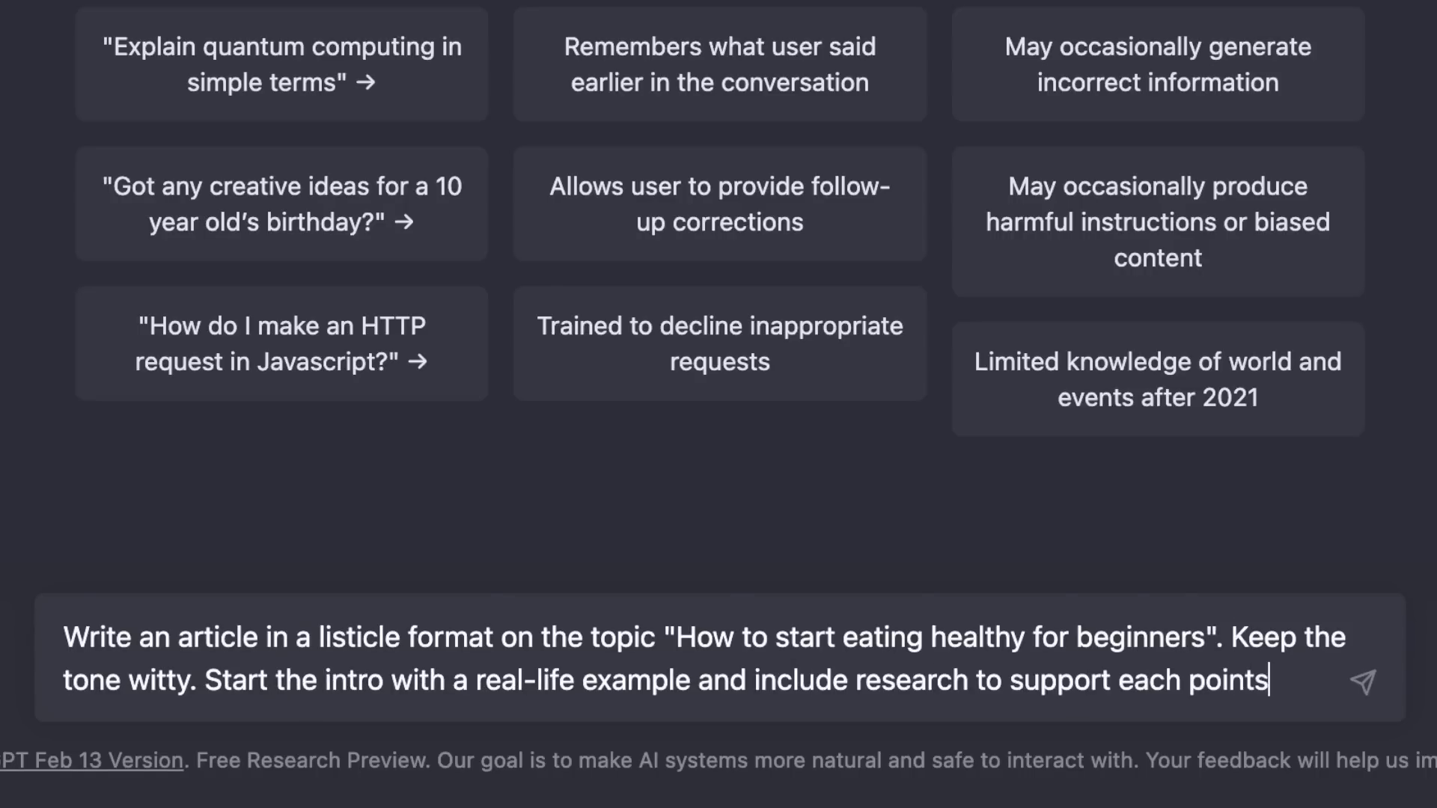
{"action": "key", "text": "BackSpace"}
{"action": "type", "text": "."}
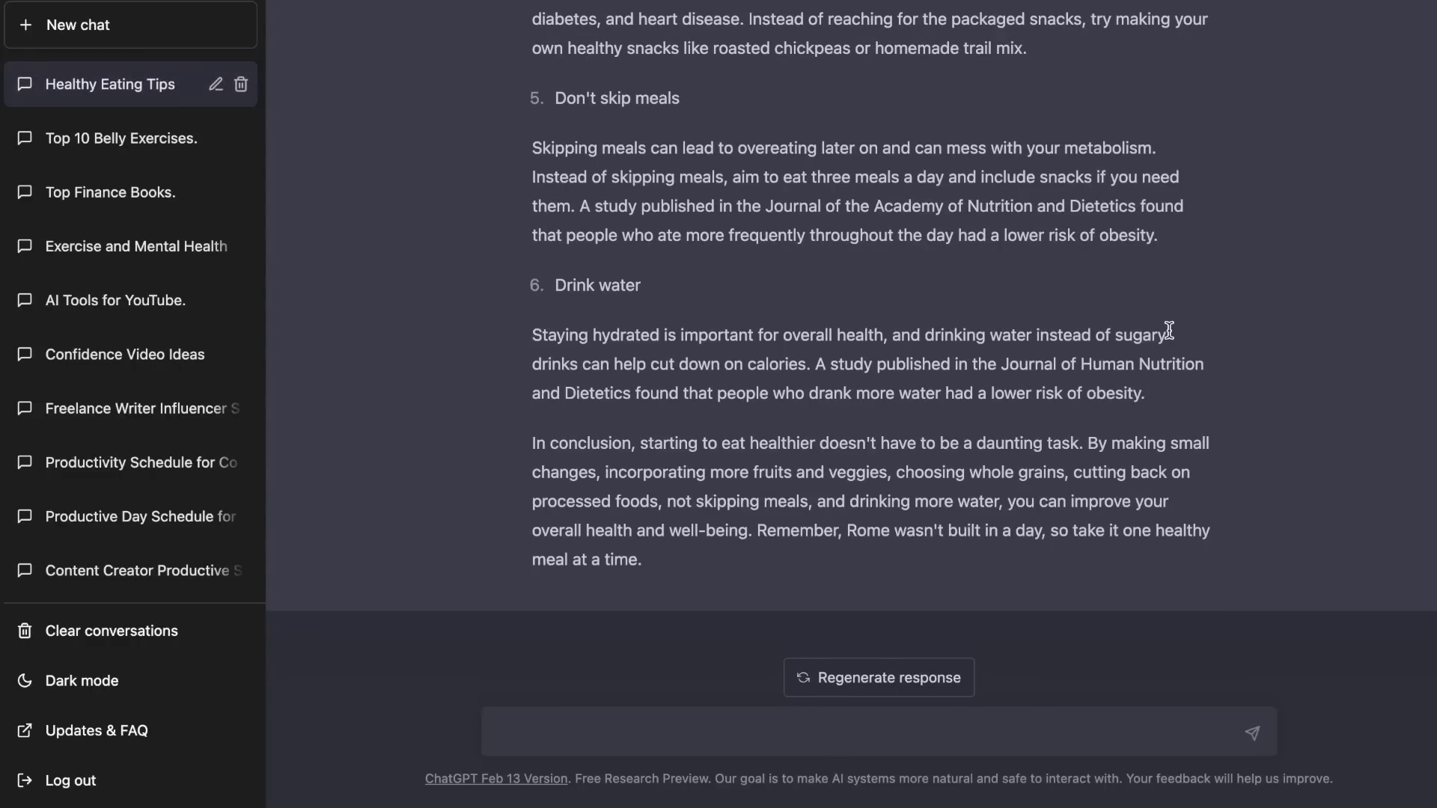
- Ask ChatGPT to change the intro to include an interesting fact
{"action": "scroll", "coordinate": [1169, 330], "scroll_direction": "up", "scroll_amount": 15}
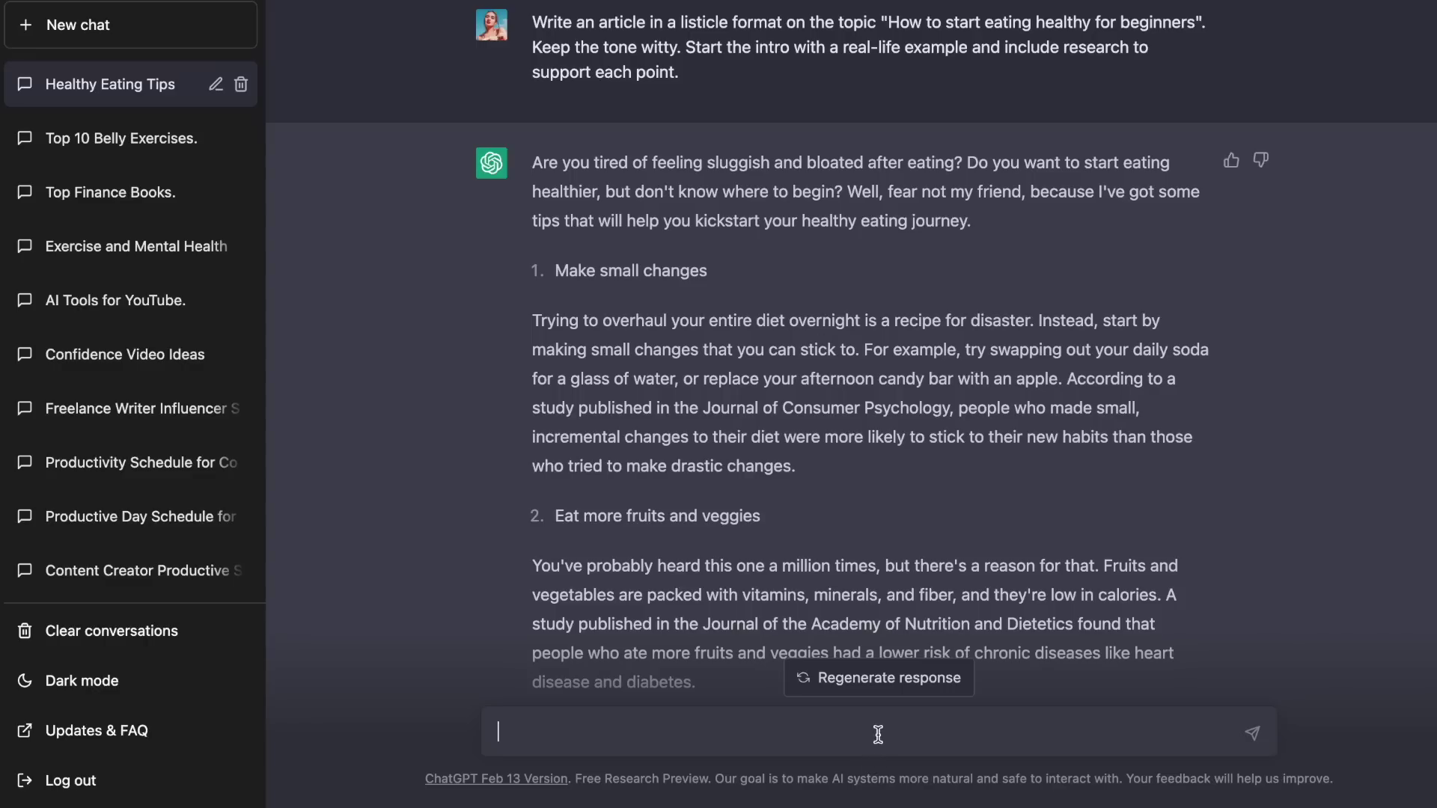
{"action": "type", "text": "Change the intro to include an interesting fact."}
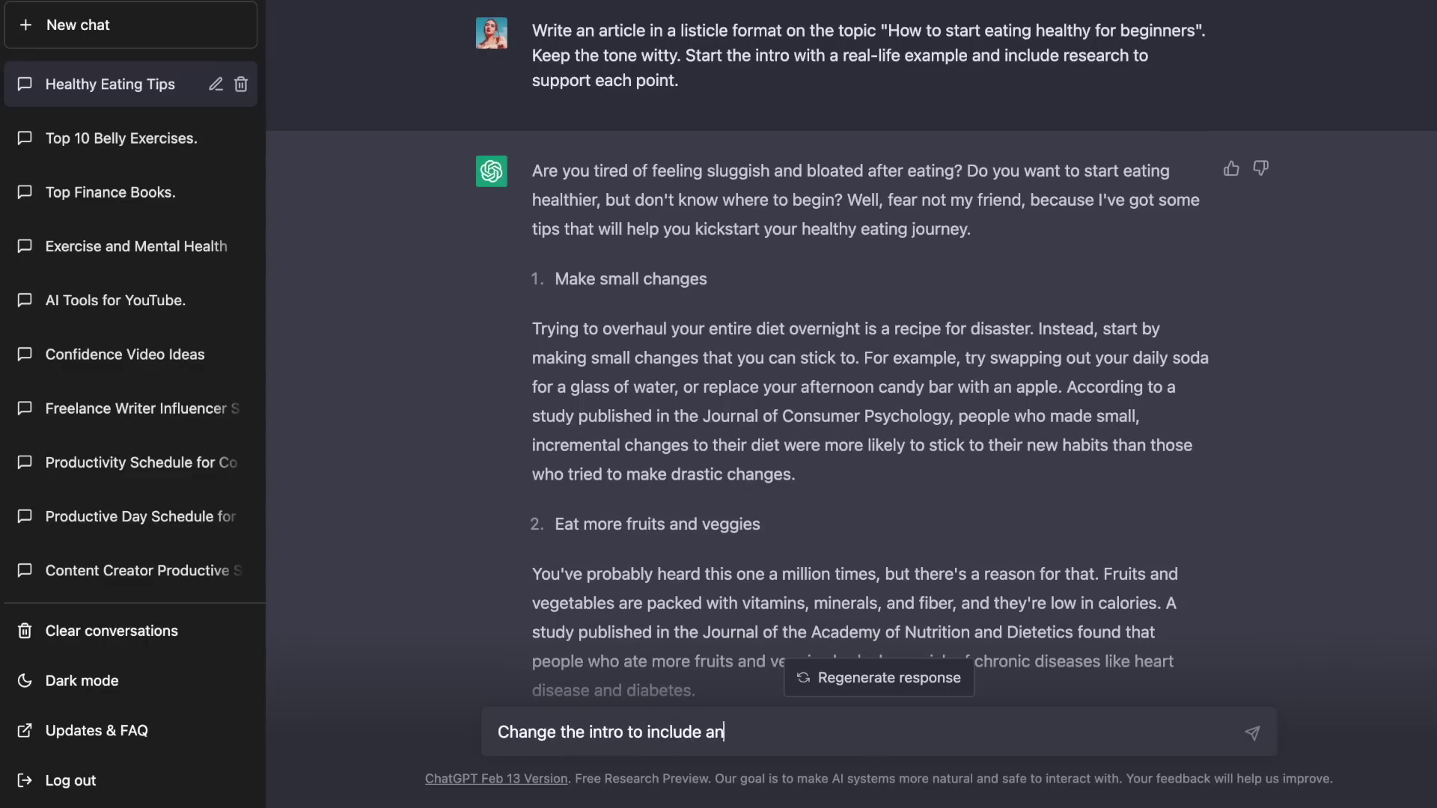
{"action": "key", "text": "Return"}
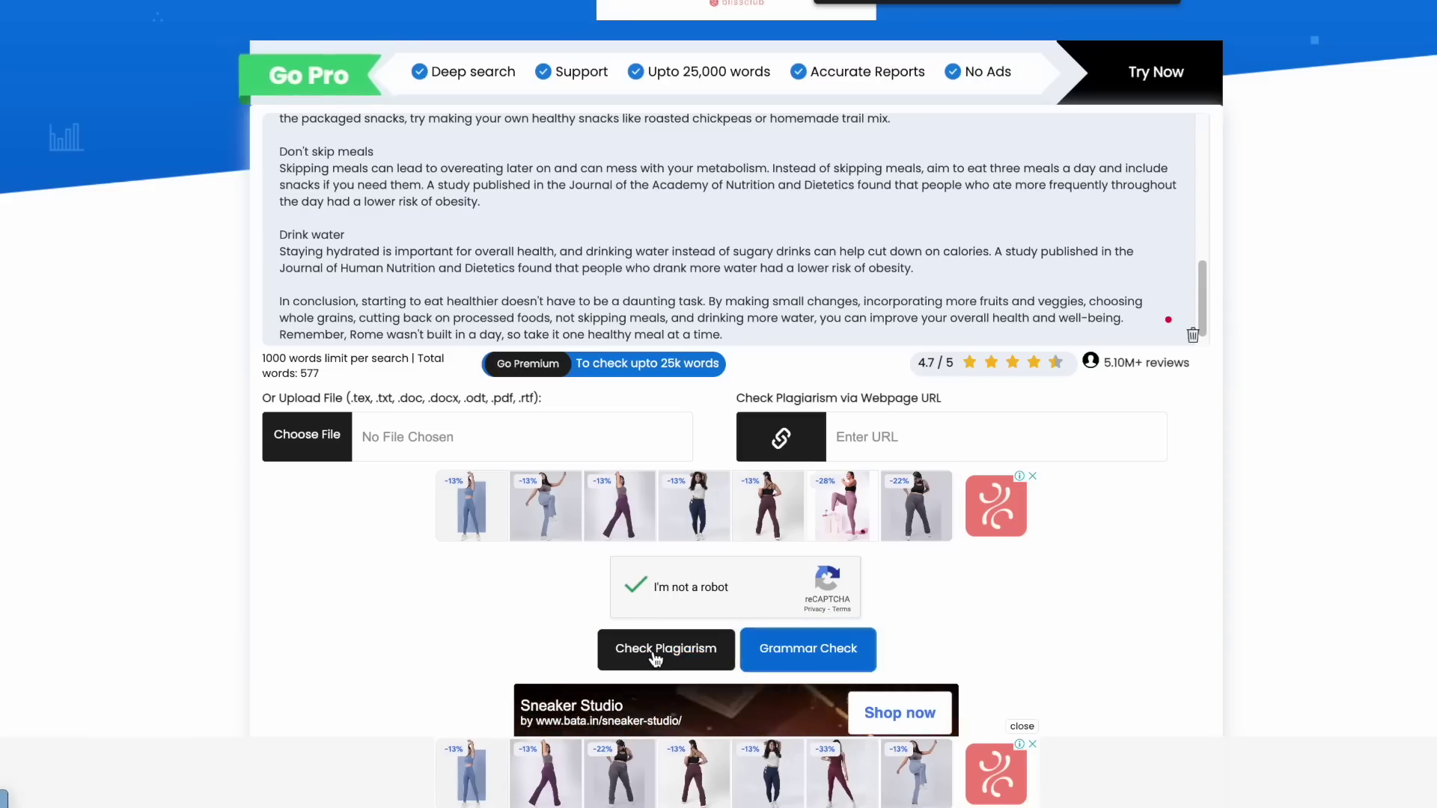
- Run the plagiarism check on the pasted healthy-eating article
{"action": "left_click", "coordinate": [652, 657]}
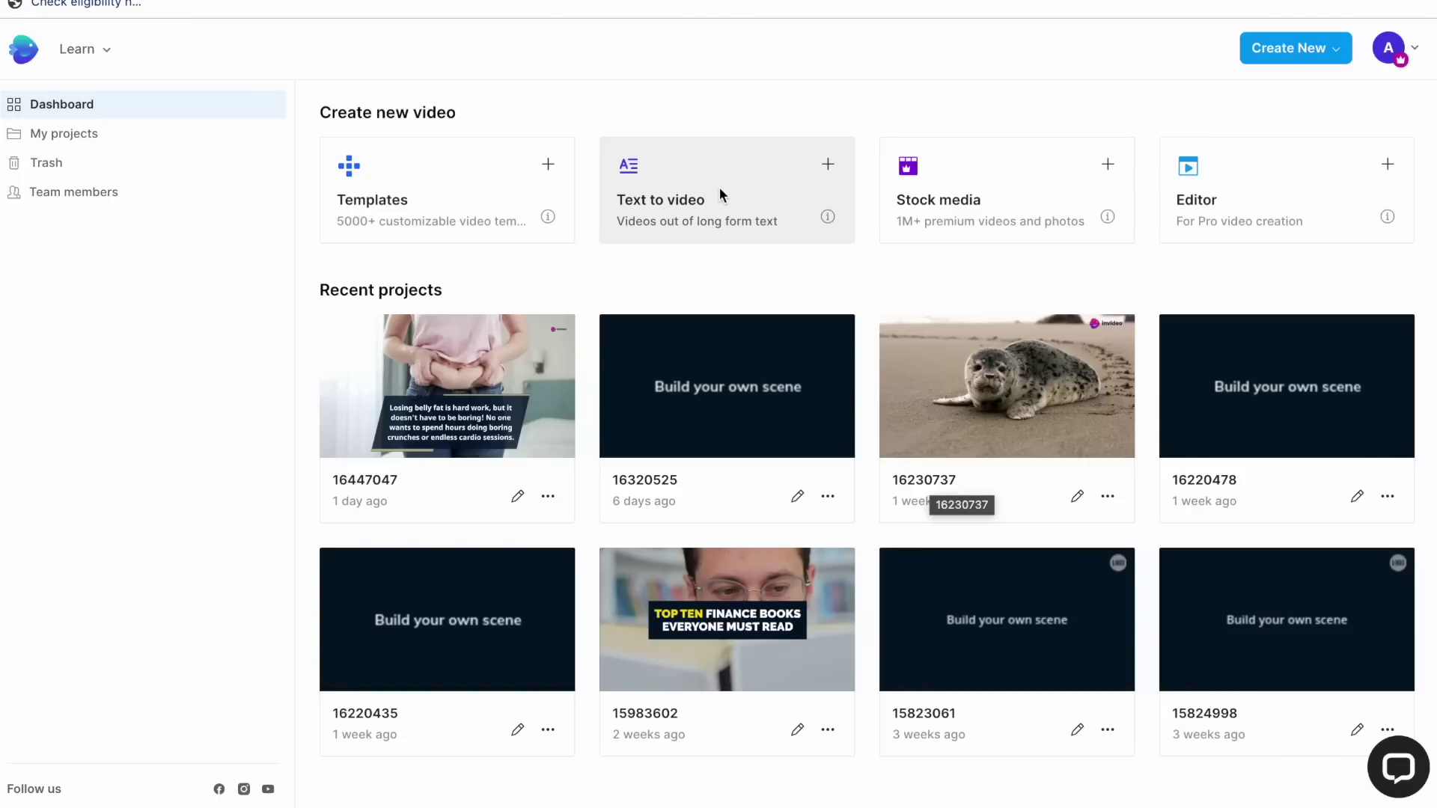
- Start a text-to-video project from the Summer Travel Content template
{"action": "left_click", "coordinate": [720, 189]}
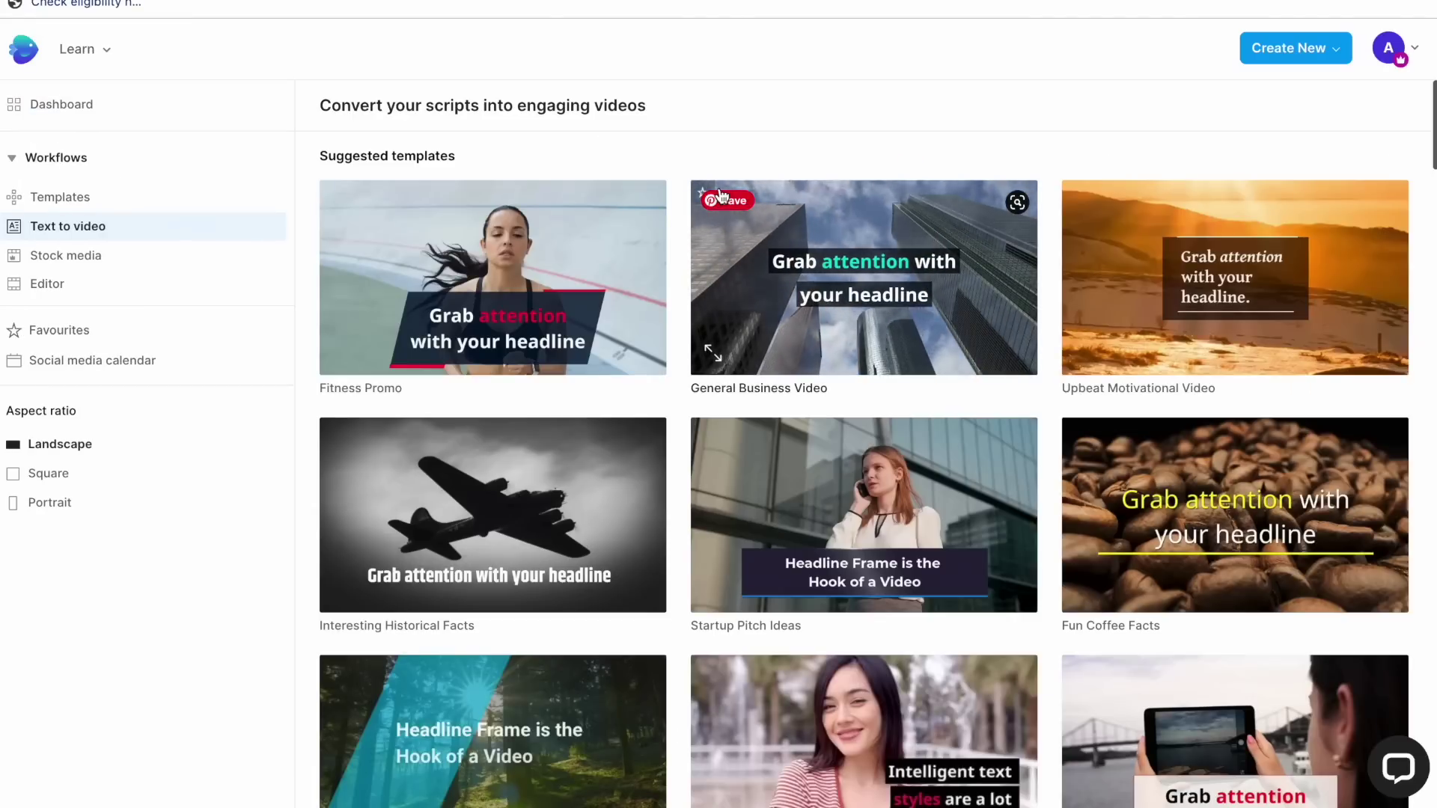
{"action": "scroll", "coordinate": [689, 415], "scroll_direction": "down", "scroll_amount": 2}
{"action": "scroll", "coordinate": [689, 416], "scroll_direction": "down", "scroll_amount": 3}
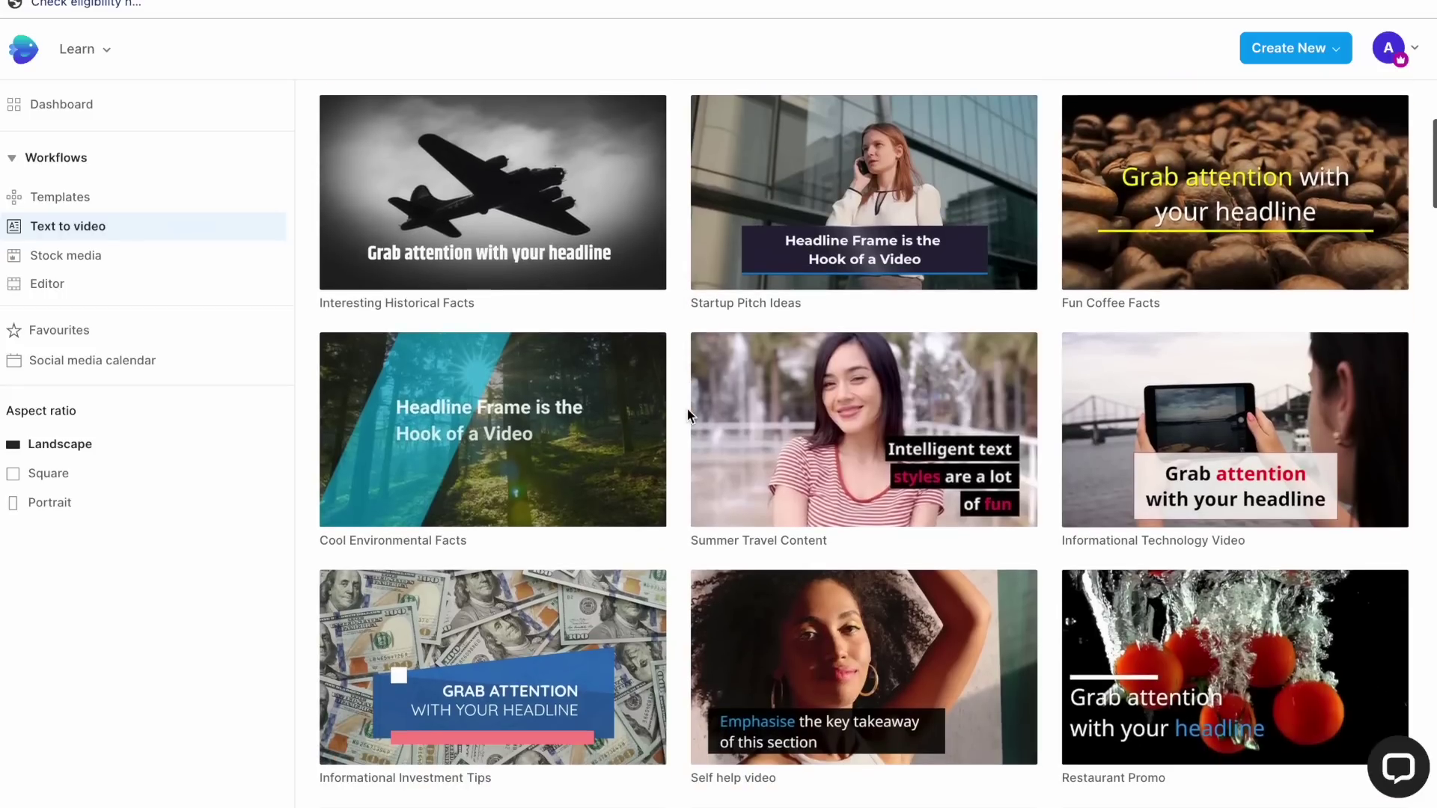
{"action": "mouse_move", "coordinate": [788, 421]}
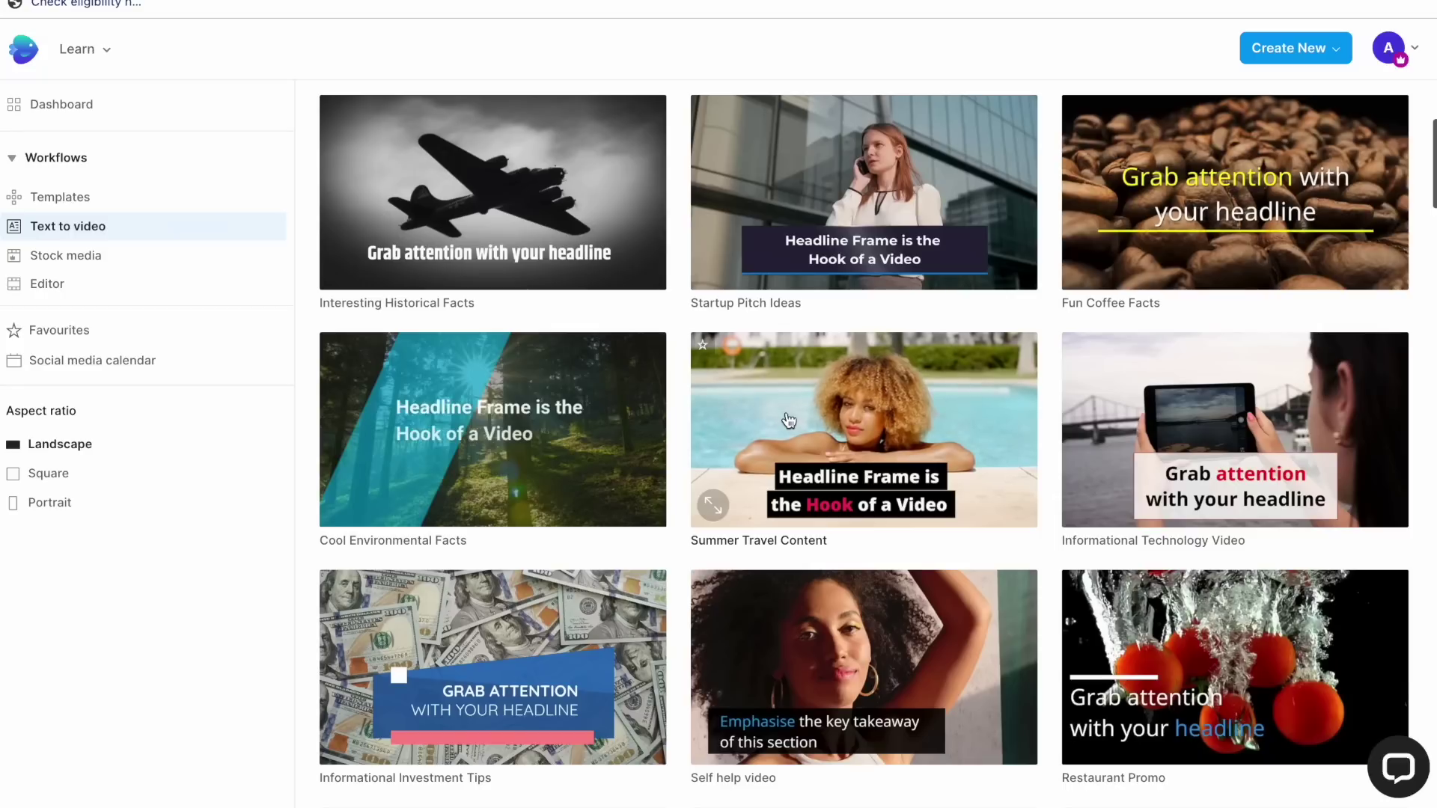
{"action": "scroll", "coordinate": [788, 420], "scroll_direction": "down", "scroll_amount": 1}
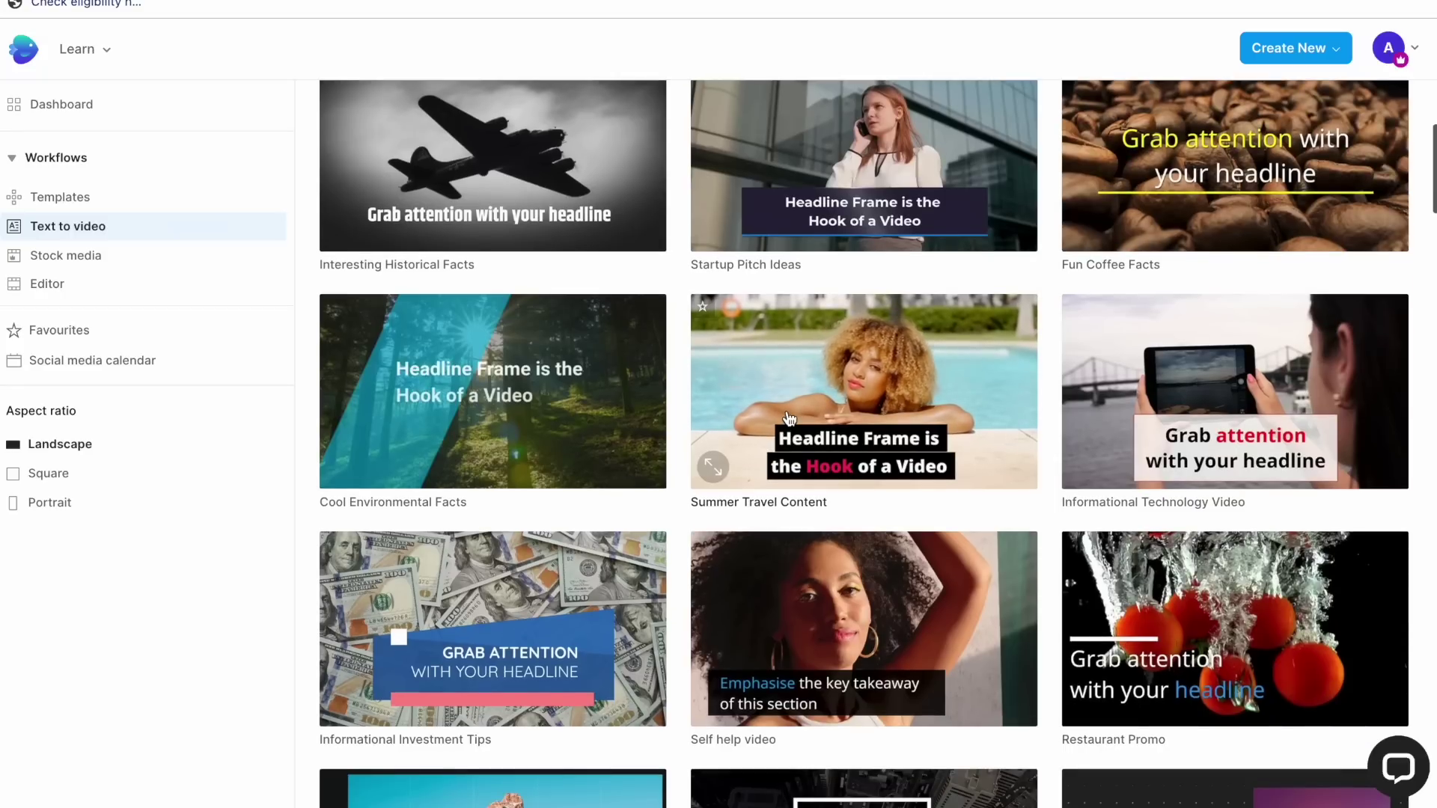
{"action": "scroll", "coordinate": [788, 419], "scroll_direction": "down", "scroll_amount": 2}
{"action": "scroll", "coordinate": [787, 418], "scroll_direction": "up", "scroll_amount": 2}
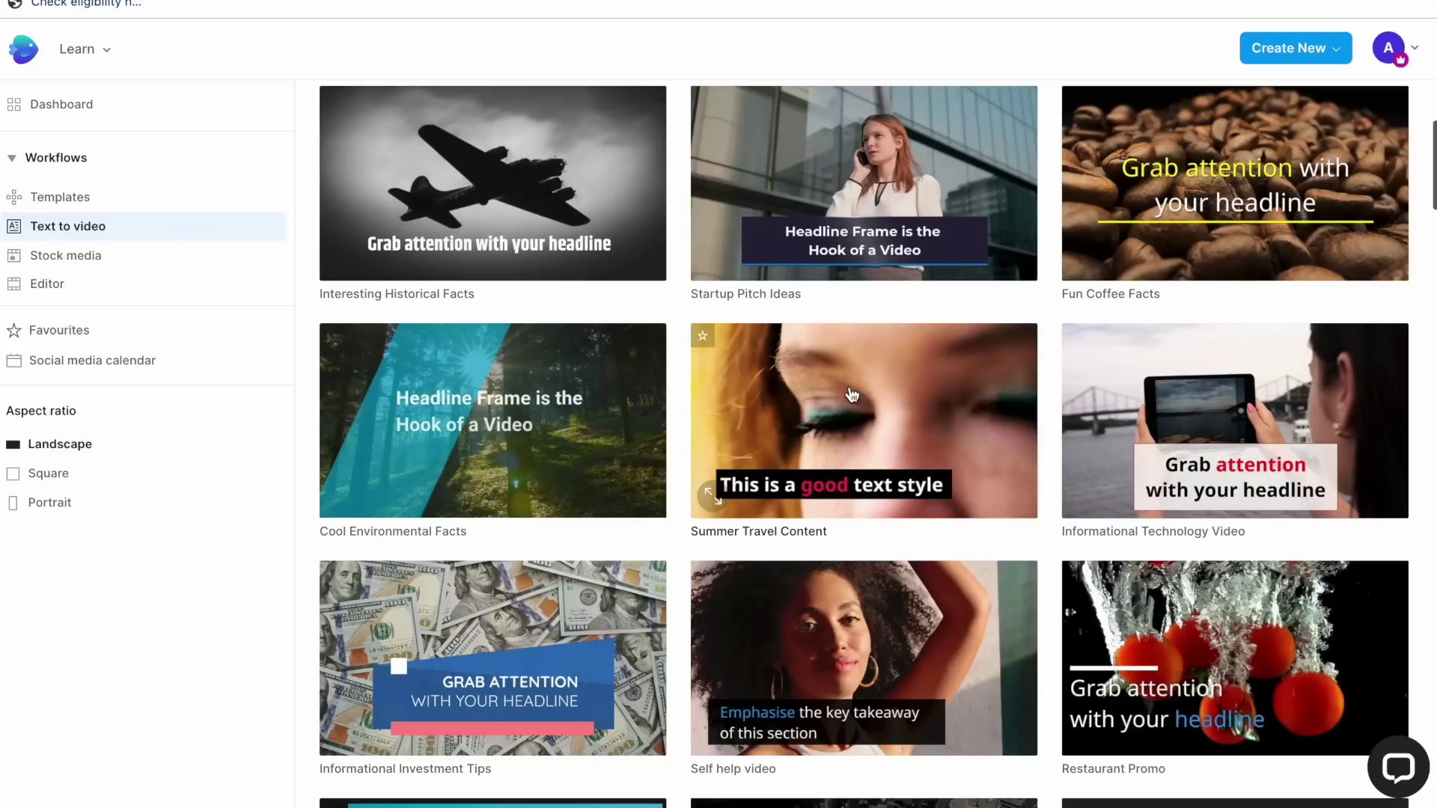
{"action": "left_click", "coordinate": [851, 394]}
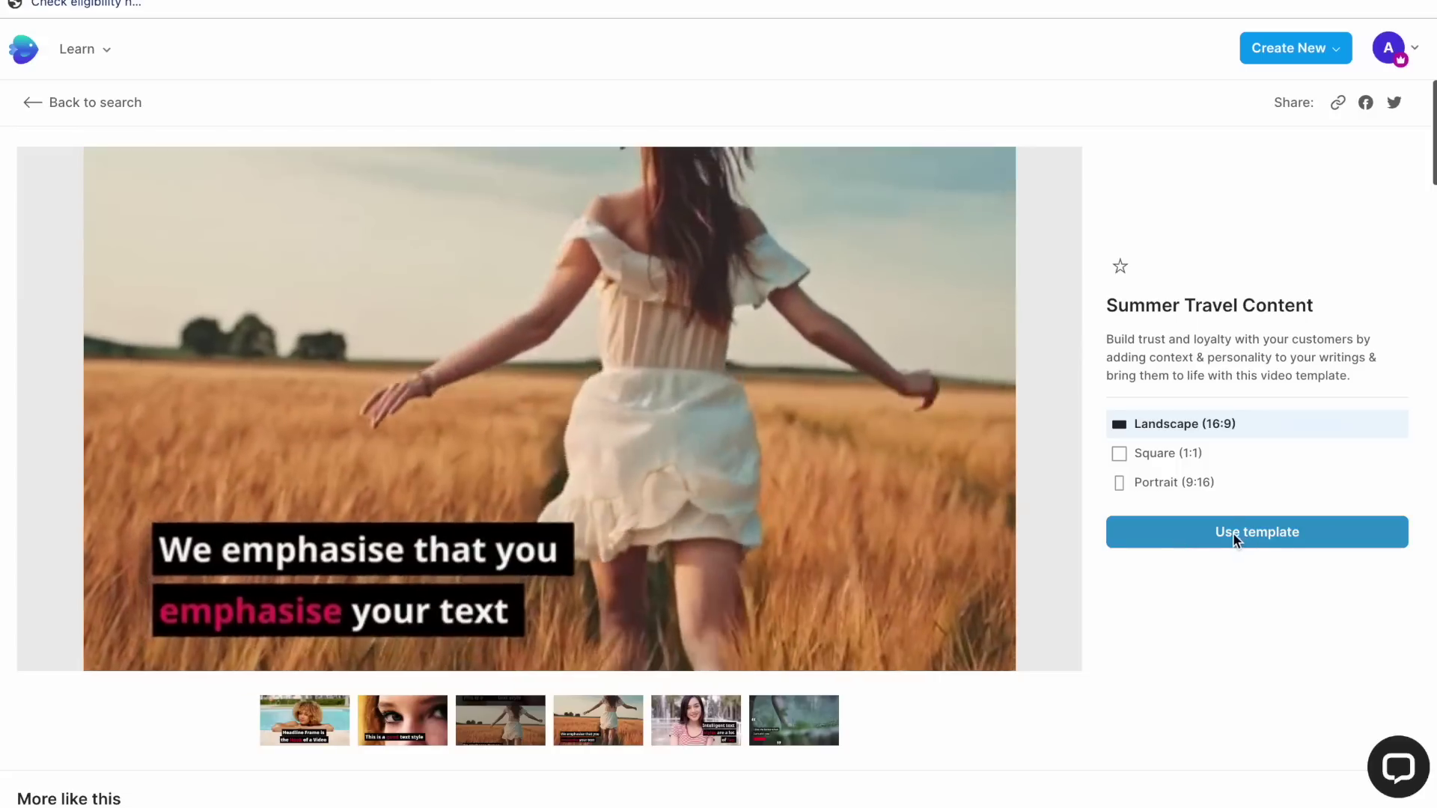
{"action": "left_click", "coordinate": [1233, 533]}
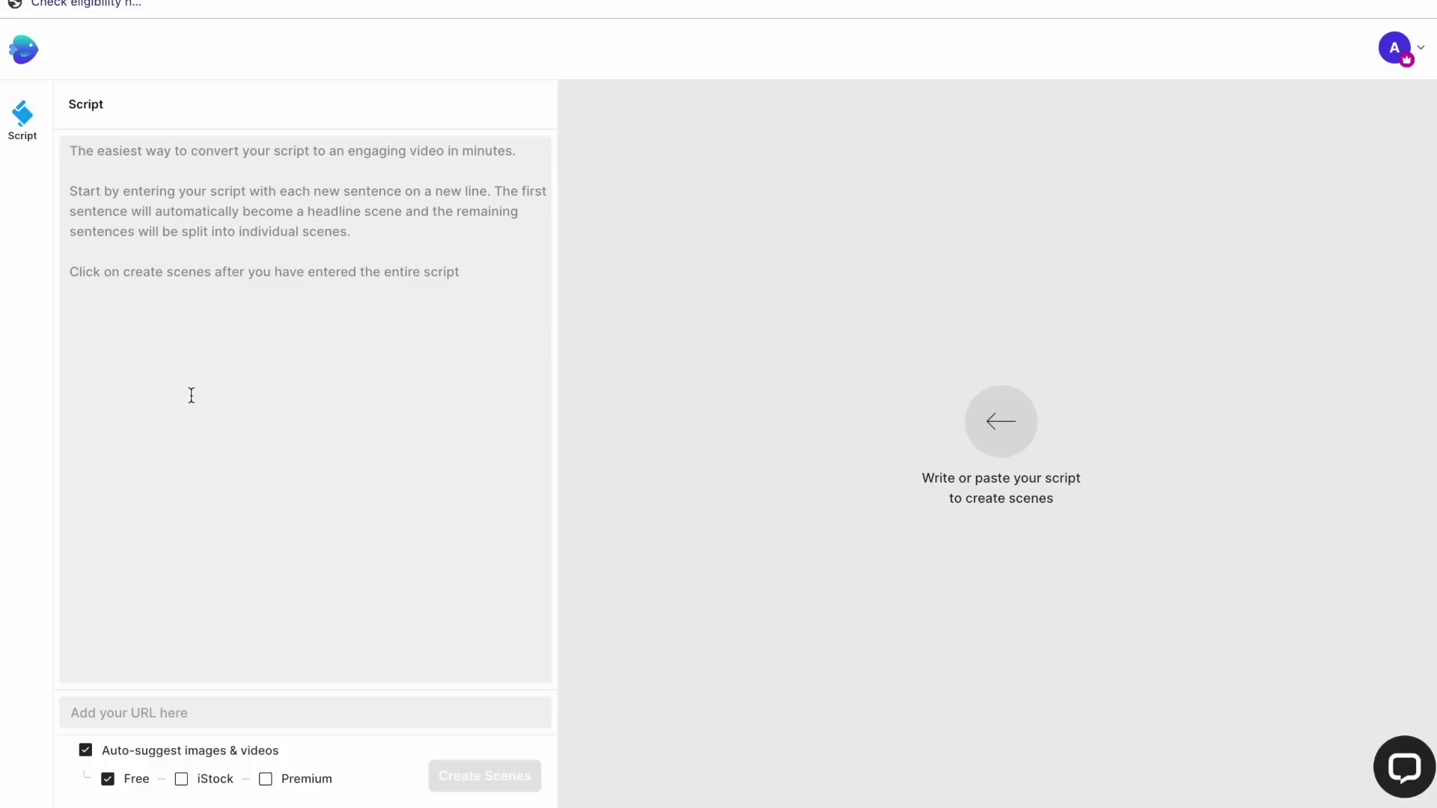
- Paste the healthy-eating article as the script and remove blank lines around the first tip heading
{"action": "left_click", "coordinate": [343, 167]}
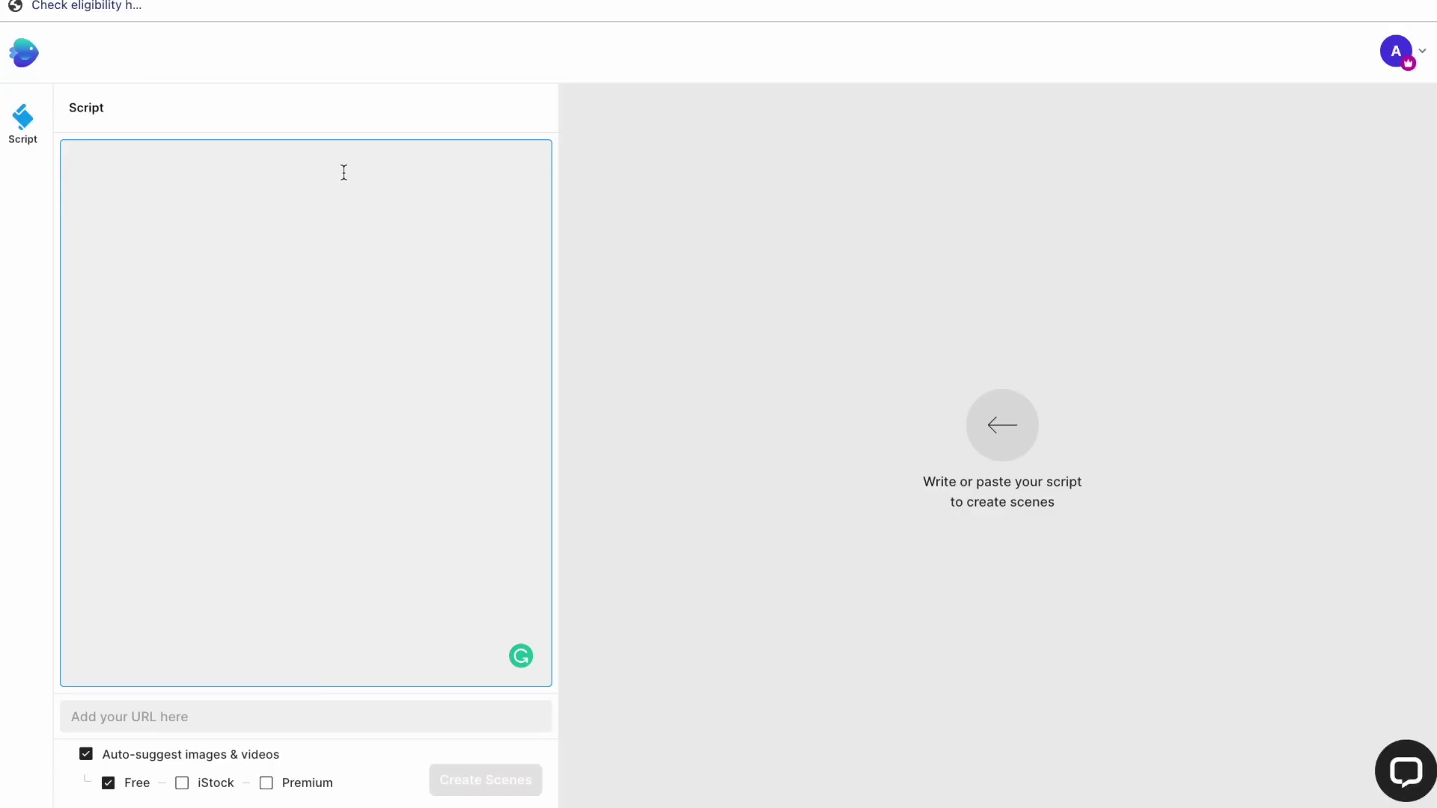
{"action": "type", "text": "Did you know that the average American eats around 1,996 pounds of food per year? That's a lot of food! Unfortunately, much of that food is highly processed and lacking in nutrients, leading to a rise in obesity, heart disease, and other health problems. But the good news is that it's never too late to start eating healthier. Whether you're looking to lose weight, improve your energy levels, or just feel better overall, making small changes to your diet can have a big impact. So, if you're ready to take the first step towards a healthier lifestyle, read on for some tips on how to start eating healthy for beginners.  1. Make small changes  Trying to overhaul your entire diet overnight is a recipe for disaster. Instead, start by making small changes that you can stick to. For example, try swapping out your daily soda for a glass of water, or replace your afternoon candy bar with an apple. According to a study published in the Journal of Consumer Psychology, people who made small, incremental changes to their diet were more likely to stick to their new habits than those who tried to make drastic changes."}
{"action": "left_click", "coordinate": [212, 357]}
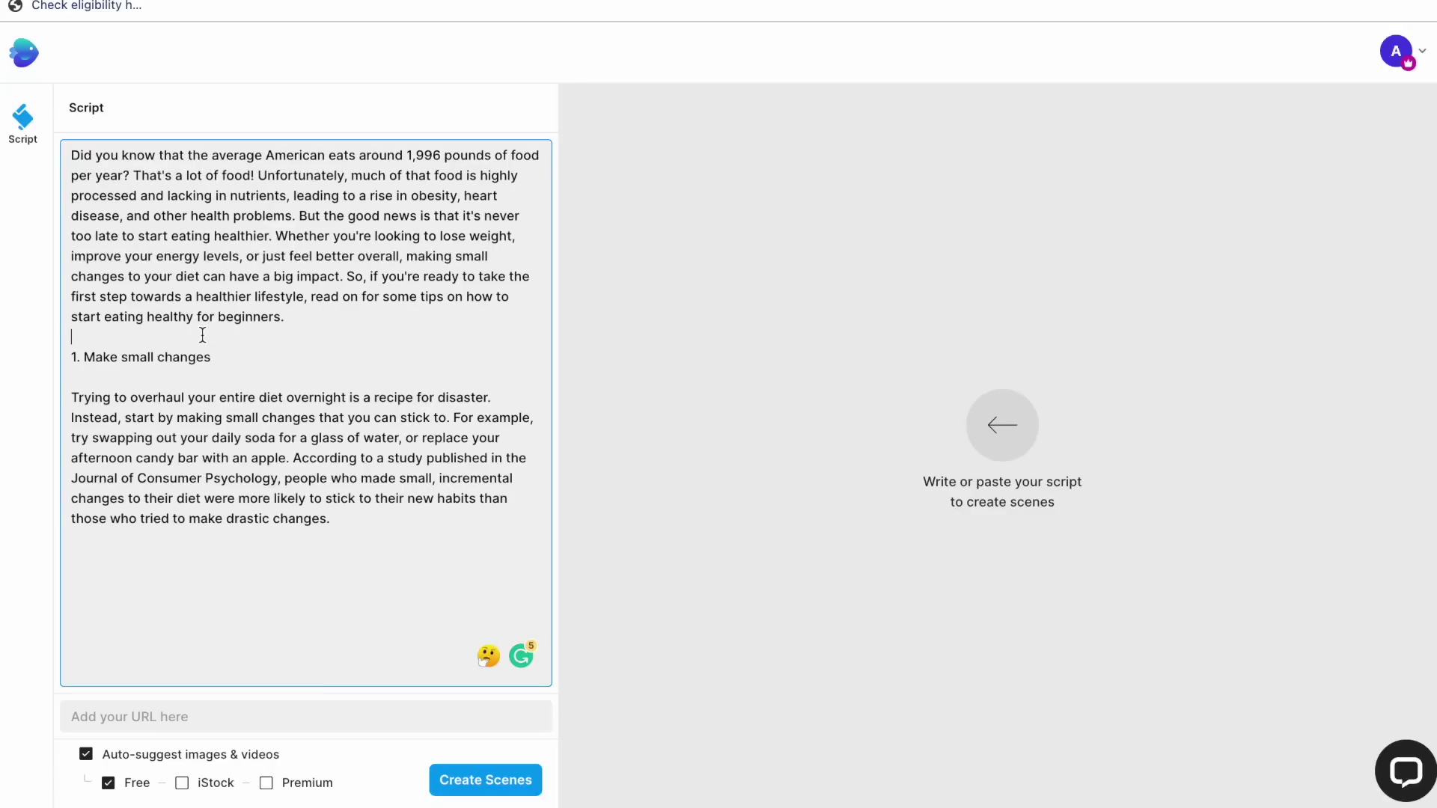
{"action": "key", "text": "BackSpace"}
{"action": "left_click", "coordinate": [128, 355]}
{"action": "key", "text": "BackSpace"}
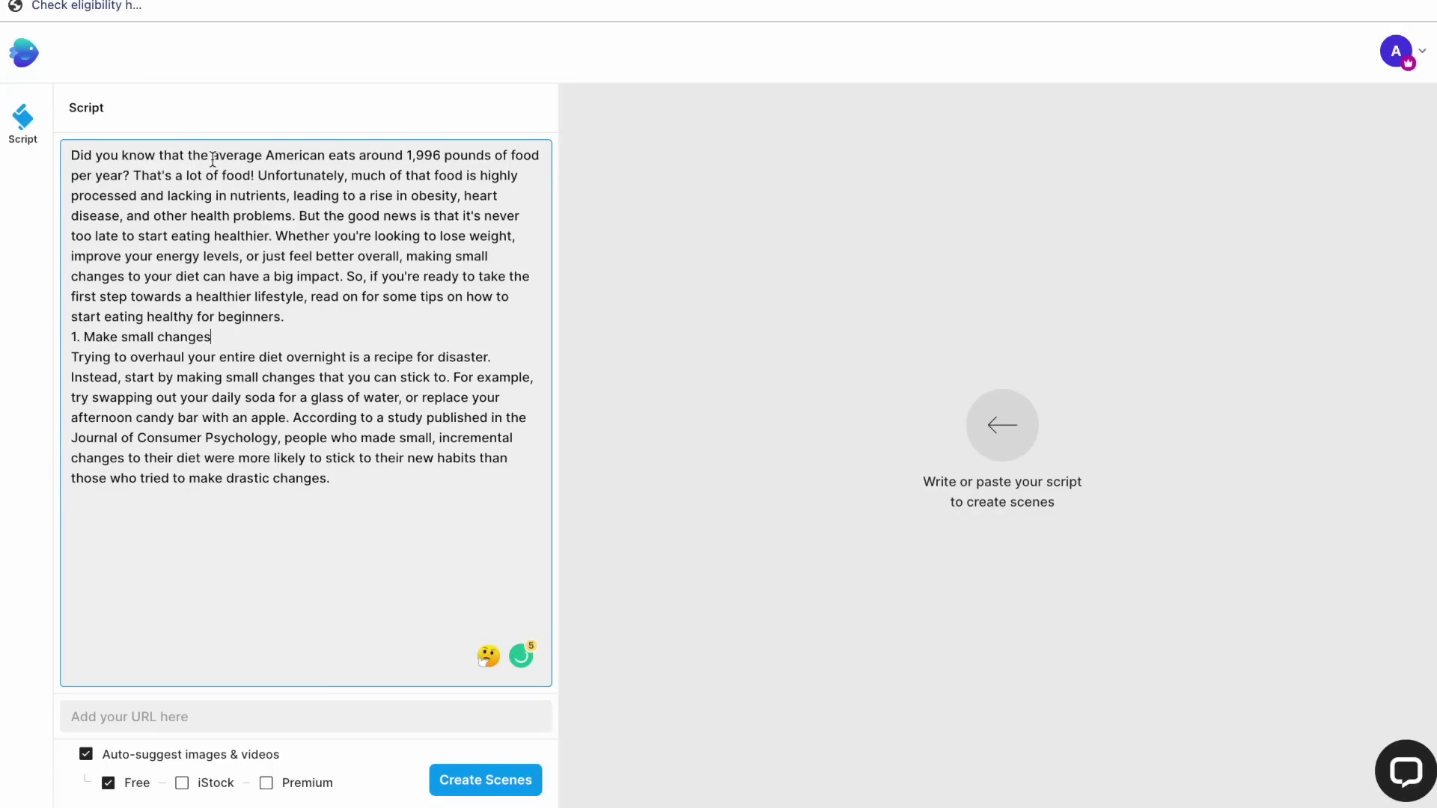
- Start 'That's a lot of food!', 'Unfortunately' and 'But the good news' on new lines, then create scenes
{"action": "left_click", "coordinate": [132, 177]}
{"action": "key", "text": "Return"}
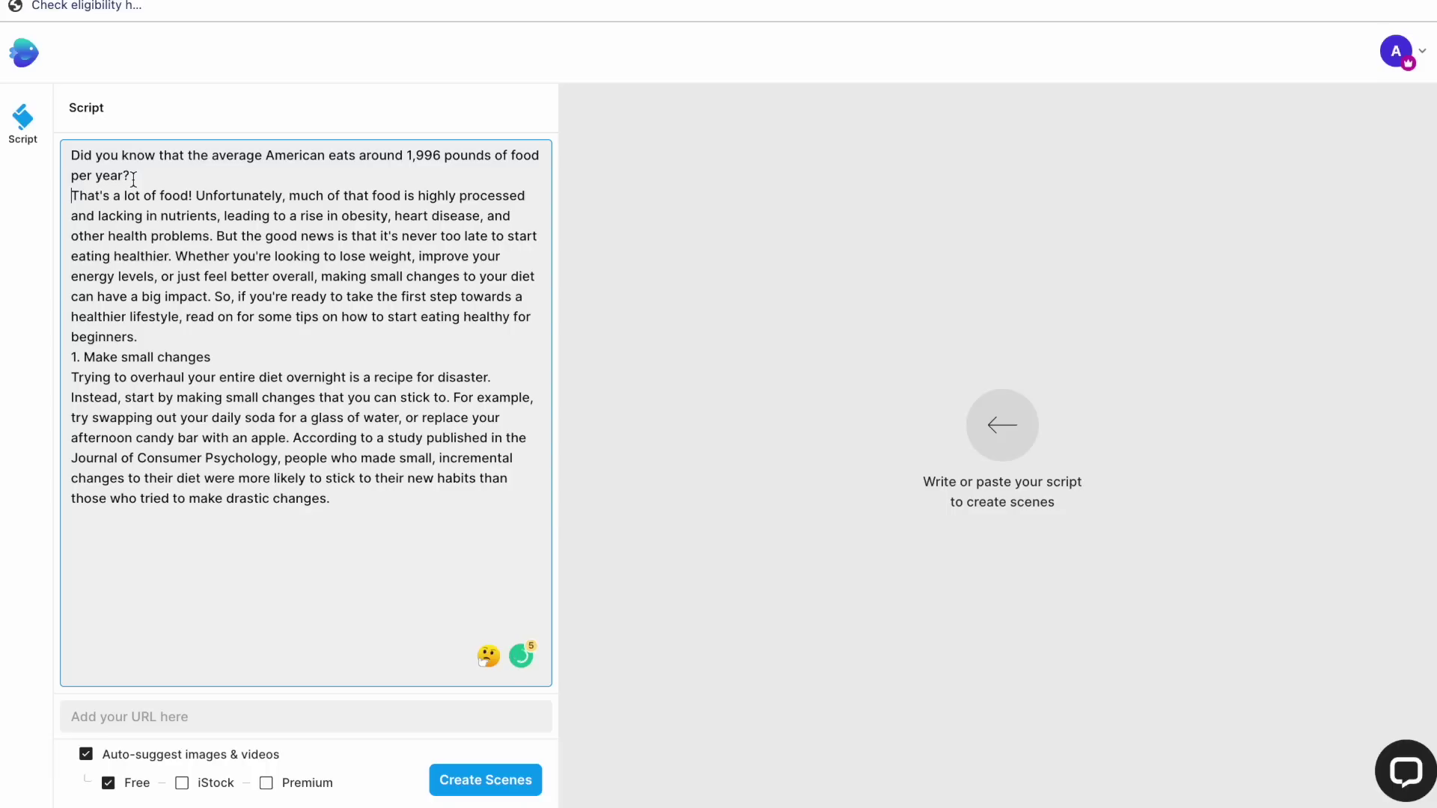
{"action": "left_click", "coordinate": [197, 195]}
{"action": "key", "text": "Return"}
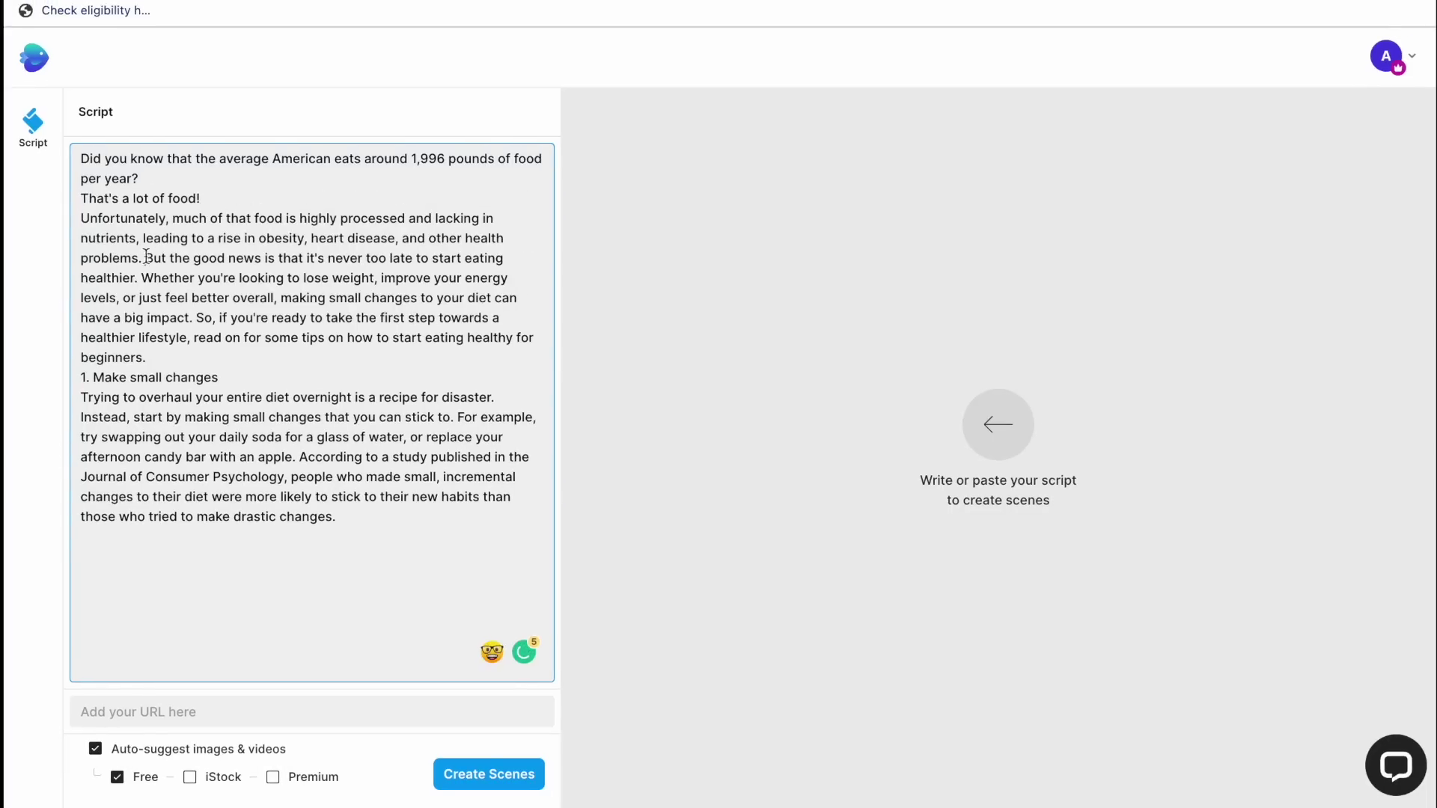
{"action": "left_click", "coordinate": [146, 258]}
{"action": "key", "text": "Return"}
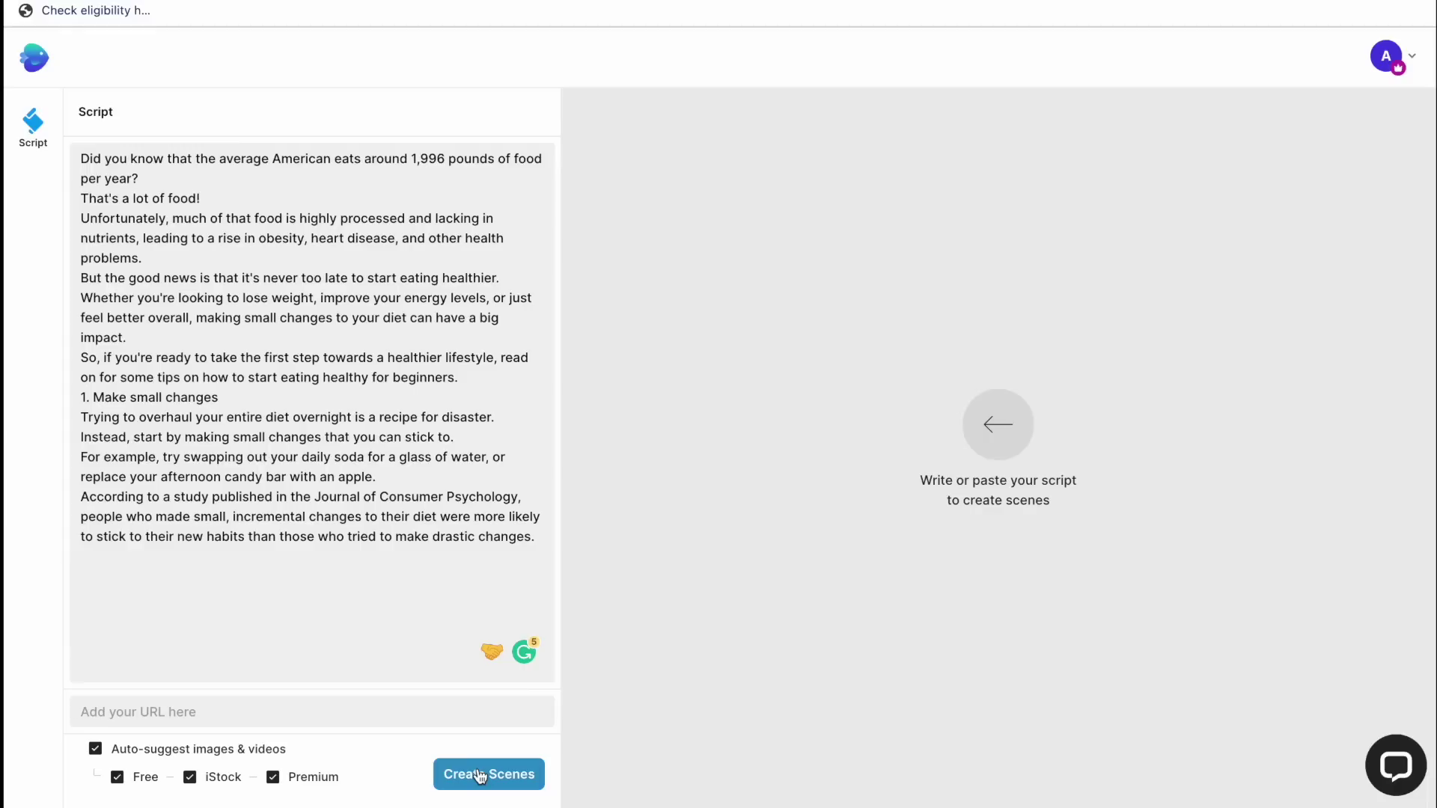
{"action": "left_click", "coordinate": [762, 760]}
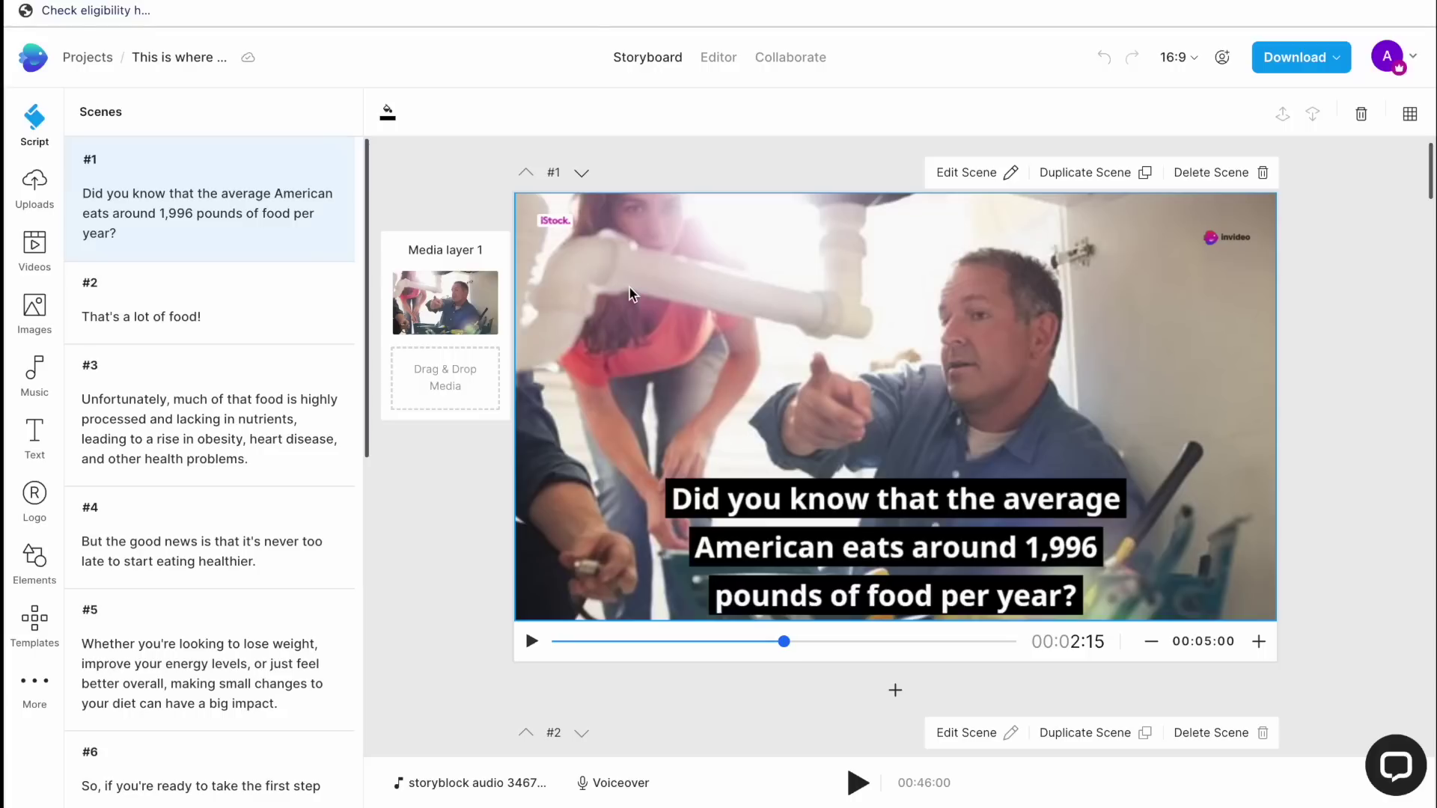
- Replace scene 1's video with the 00:14 'people eating' stock clip, trimmed to fit
{"action": "left_click", "coordinate": [928, 382]}
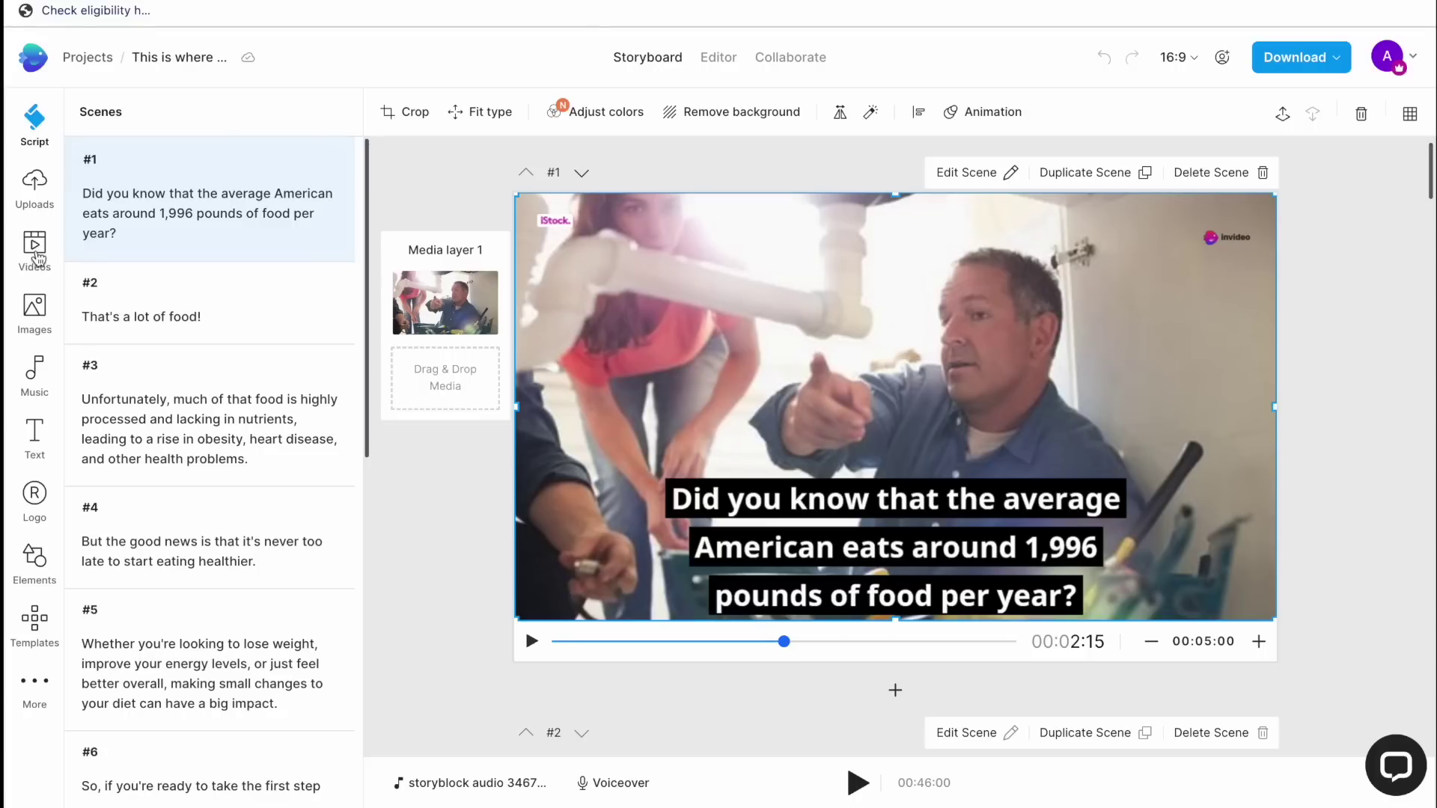
{"action": "left_click", "coordinate": [35, 250]}
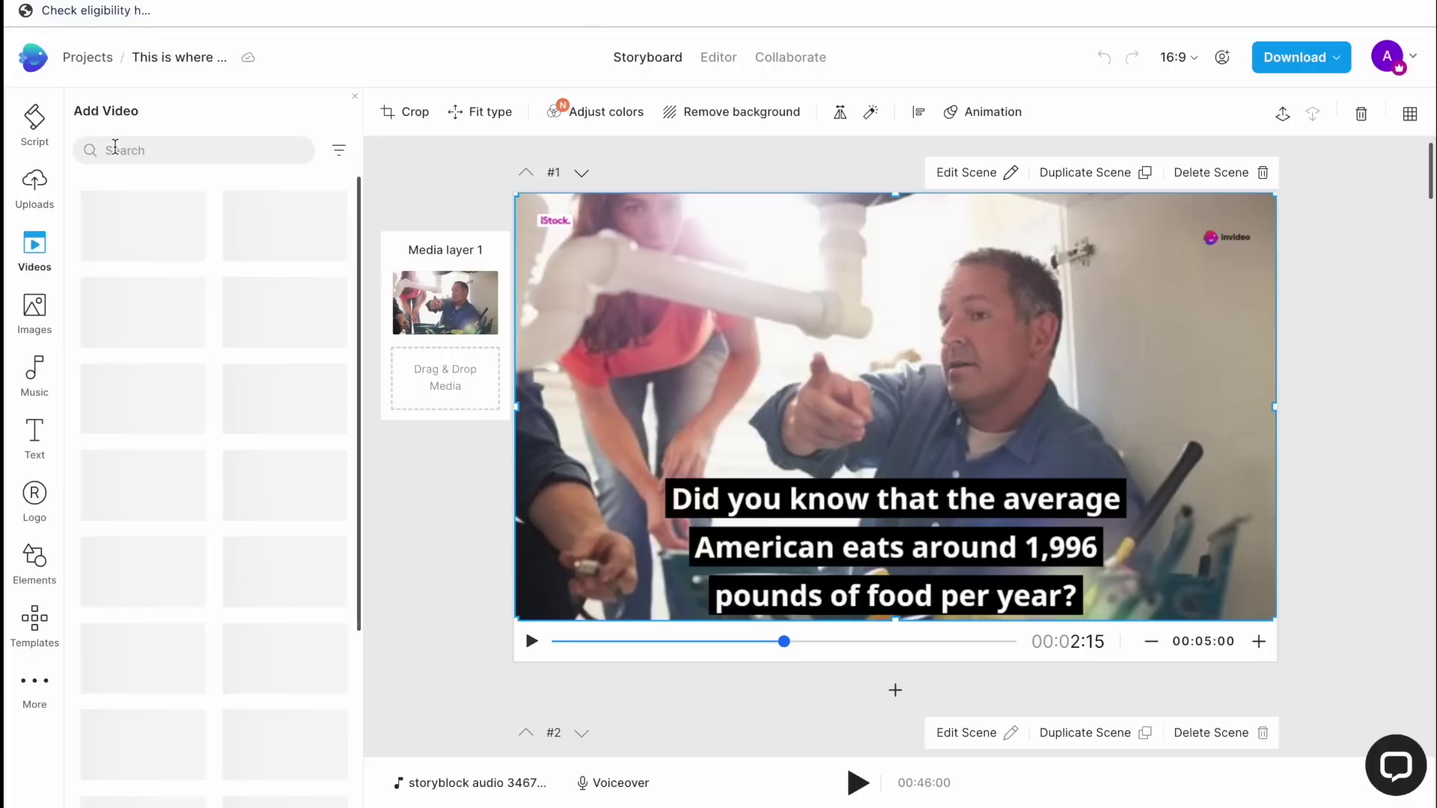
{"action": "left_click", "coordinate": [115, 148]}
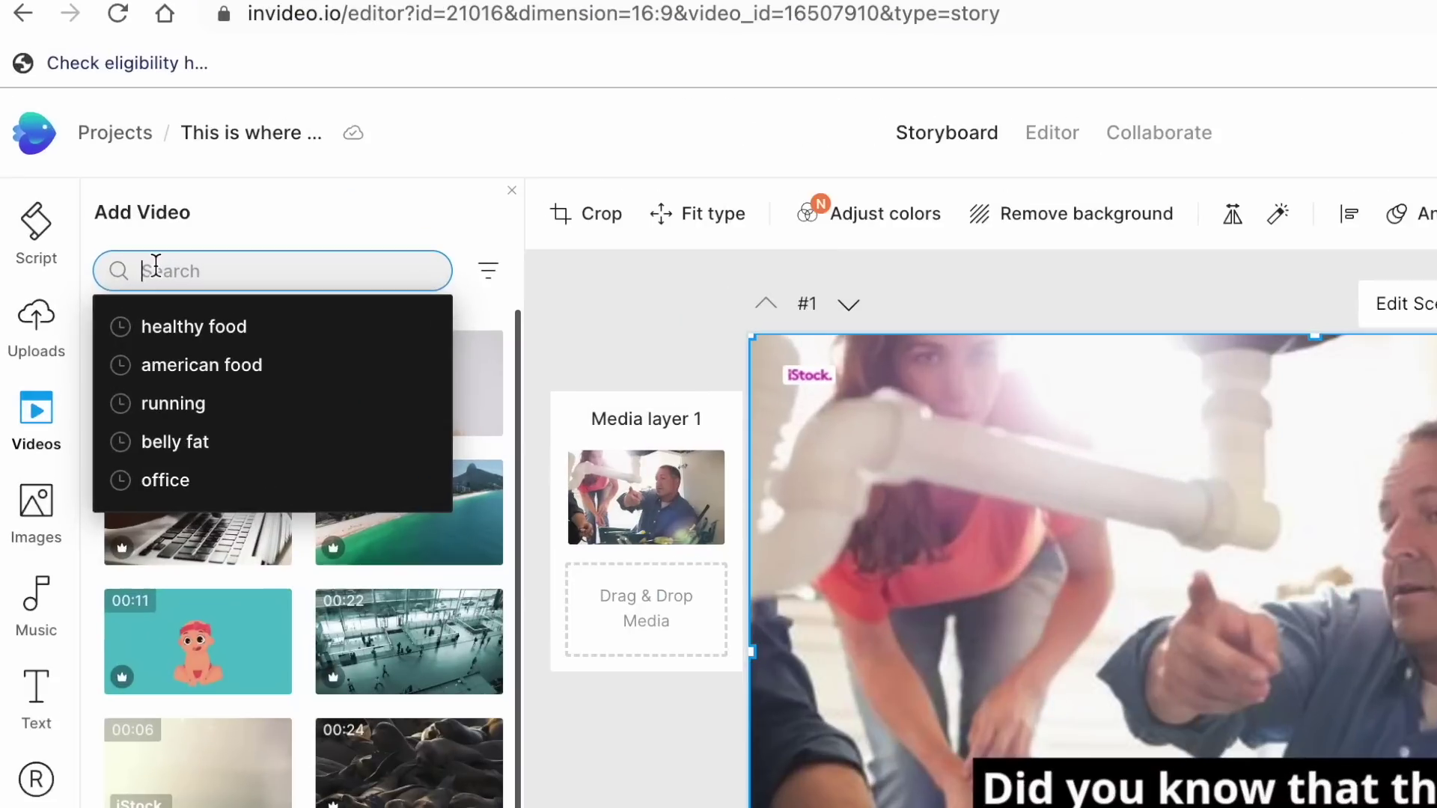
{"action": "type", "text": "people eating"}
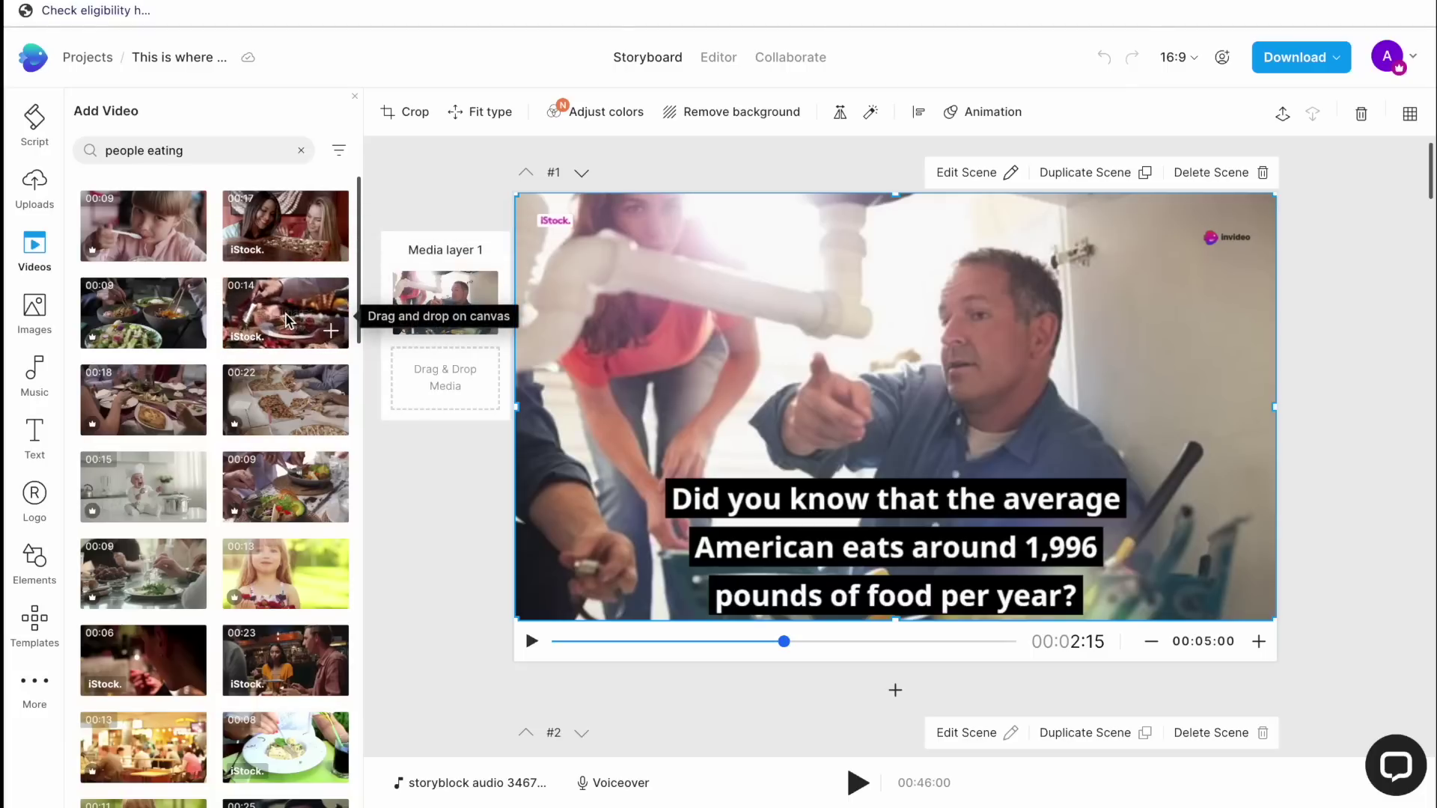
{"action": "left_click_drag", "start_coordinate": [290, 324], "coordinate": [559, 253]}
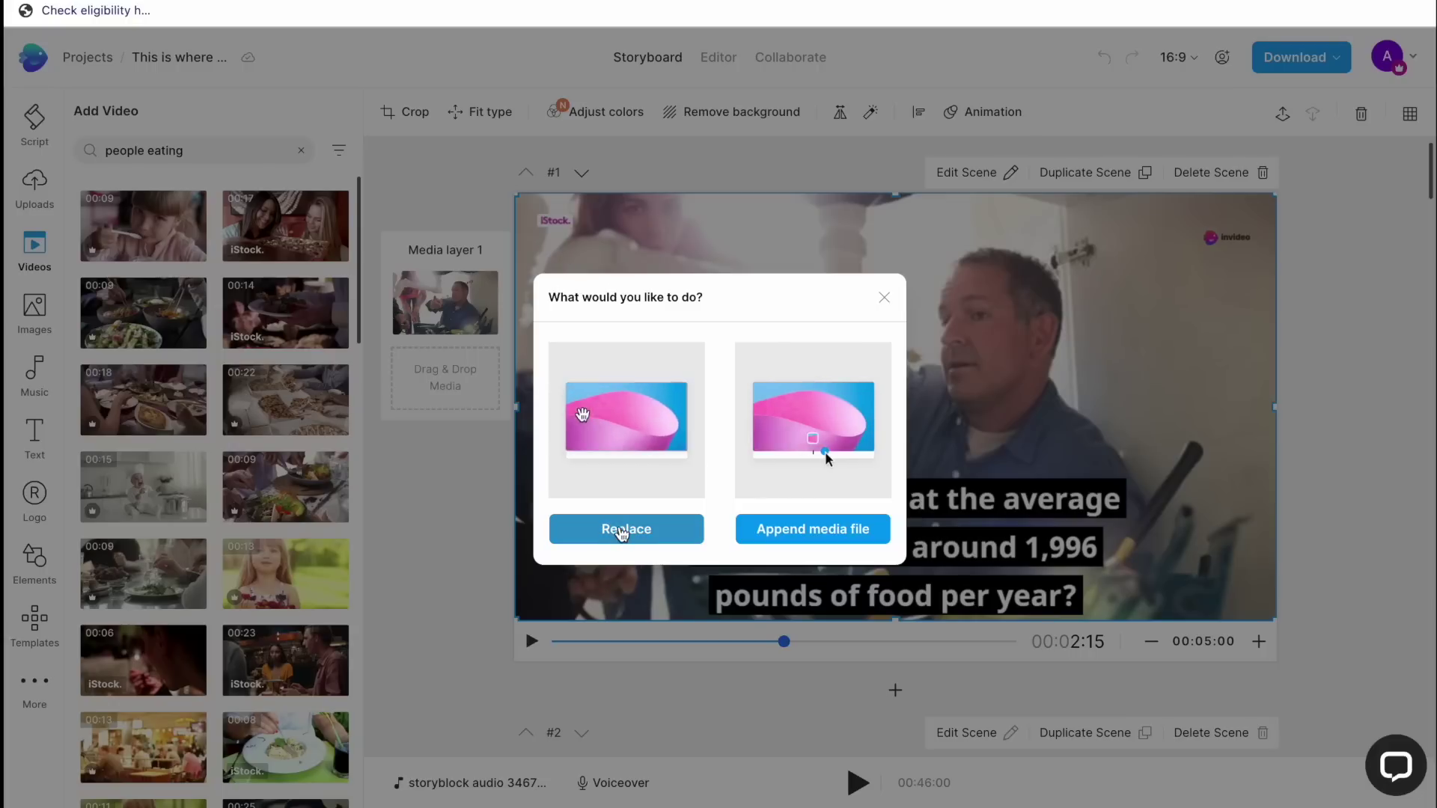
{"action": "left_click", "coordinate": [613, 532]}
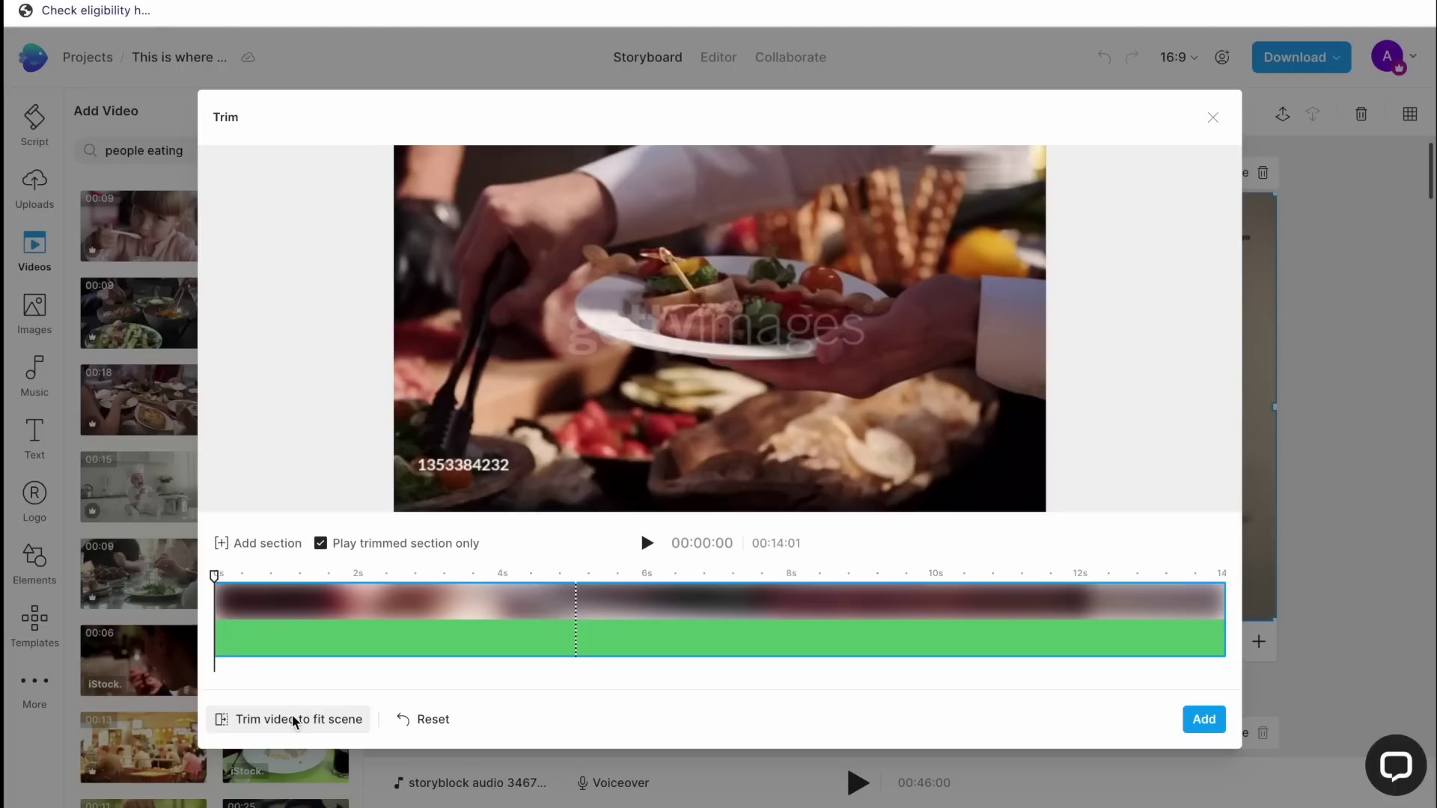
{"action": "left_click", "coordinate": [294, 720]}
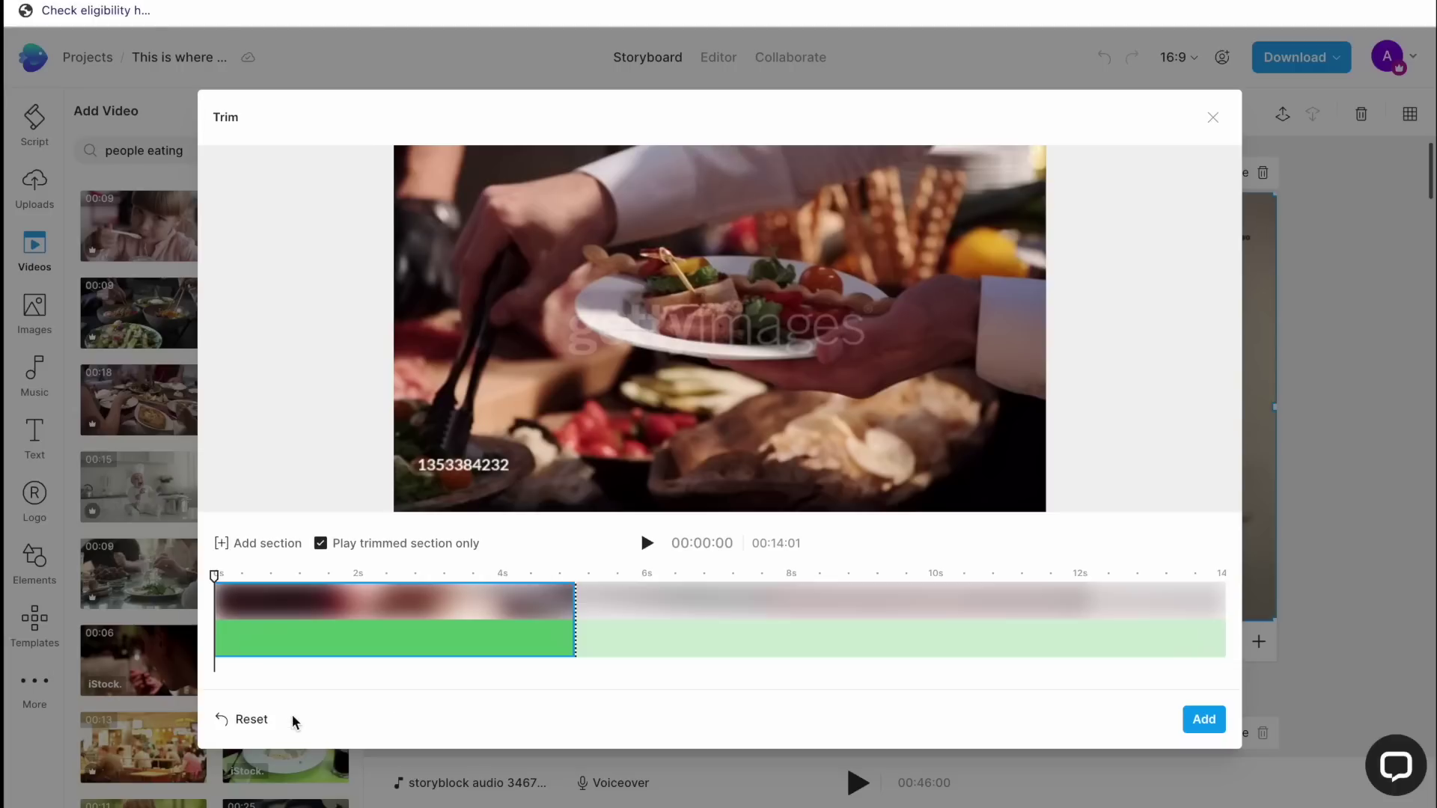
{"action": "left_click", "coordinate": [1212, 718]}
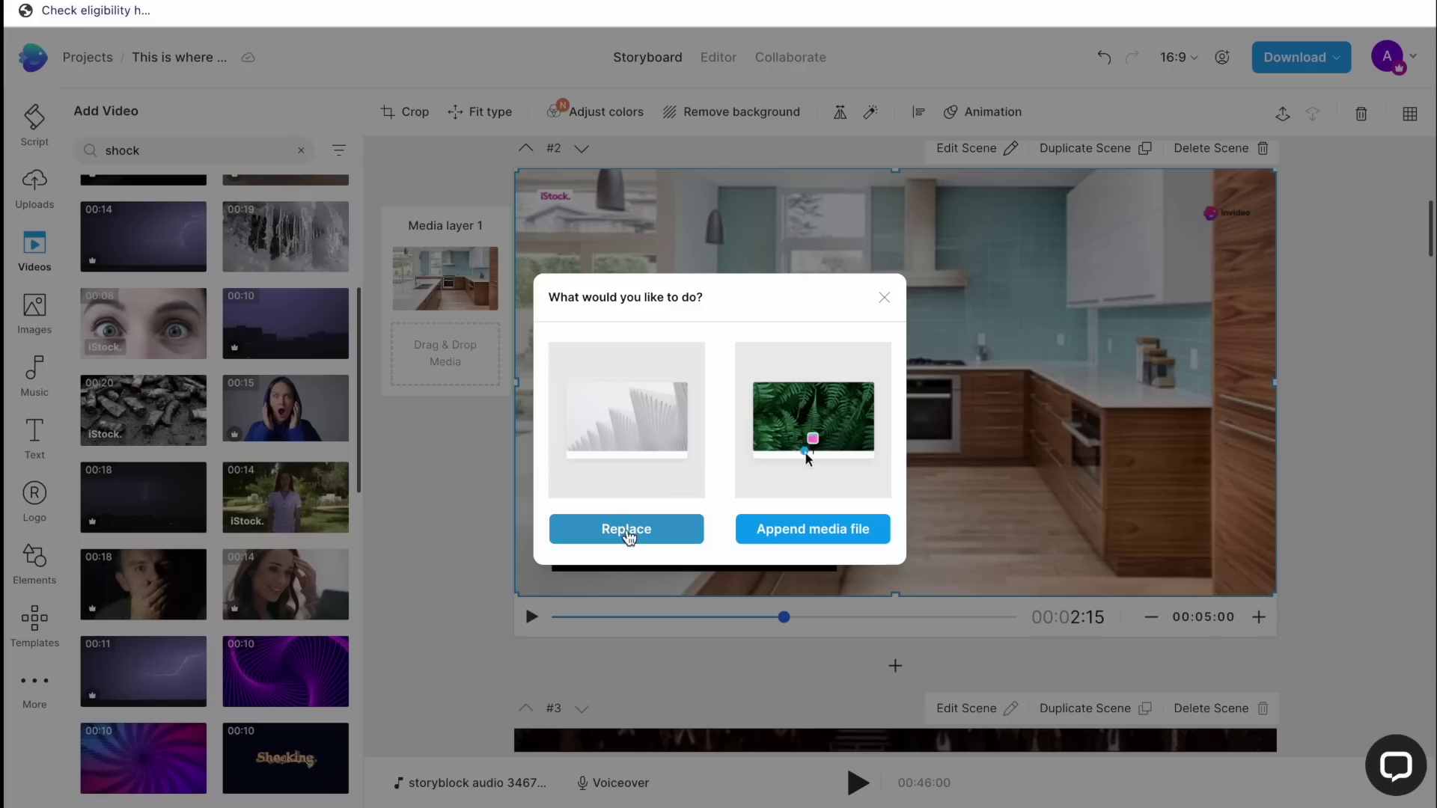
- Swap in the trimmed blue-hoodie clip, then review scene 1's colours, effects and animation
{"action": "left_click", "coordinate": [627, 530]}
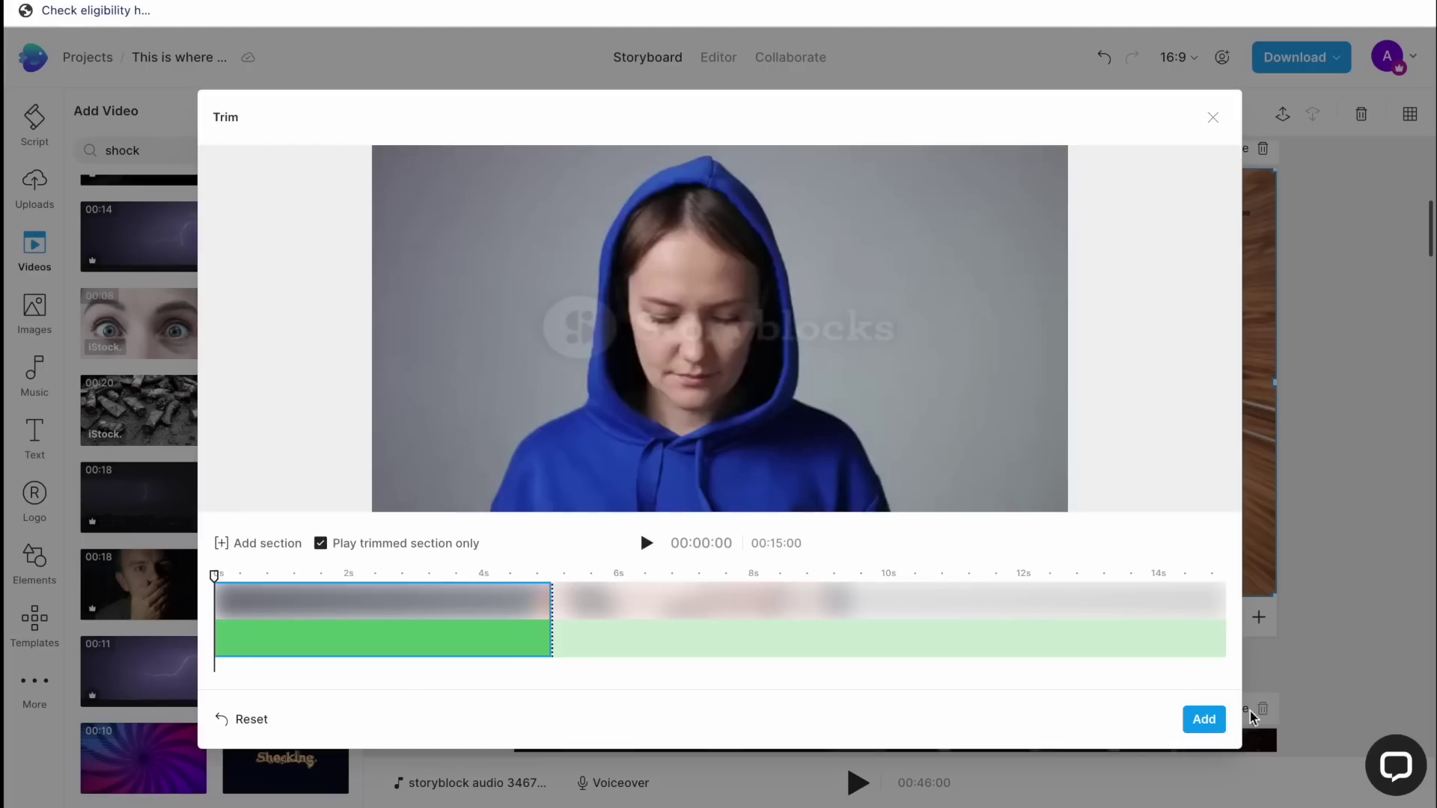
{"action": "left_click", "coordinate": [1207, 722]}
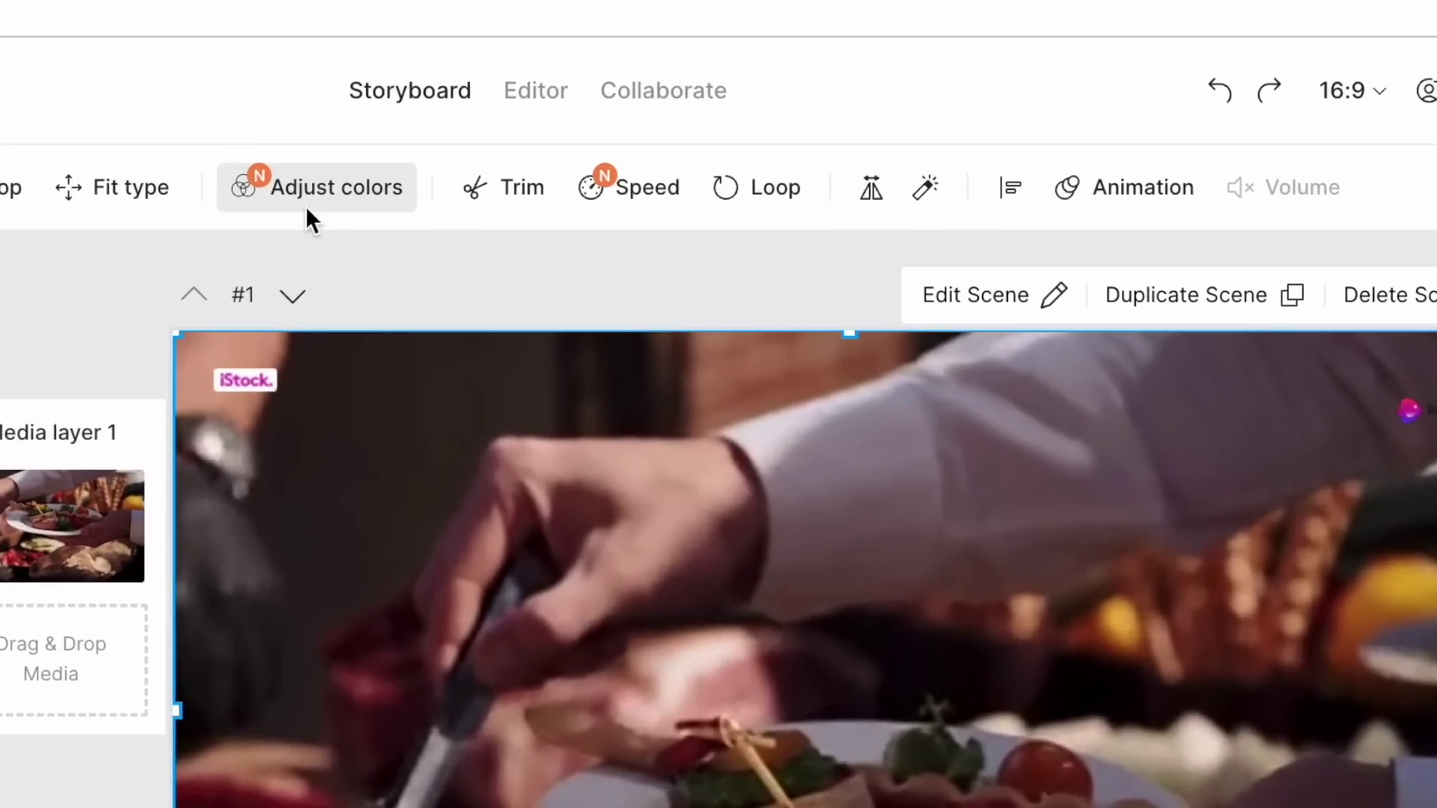
{"action": "left_click", "coordinate": [320, 190]}
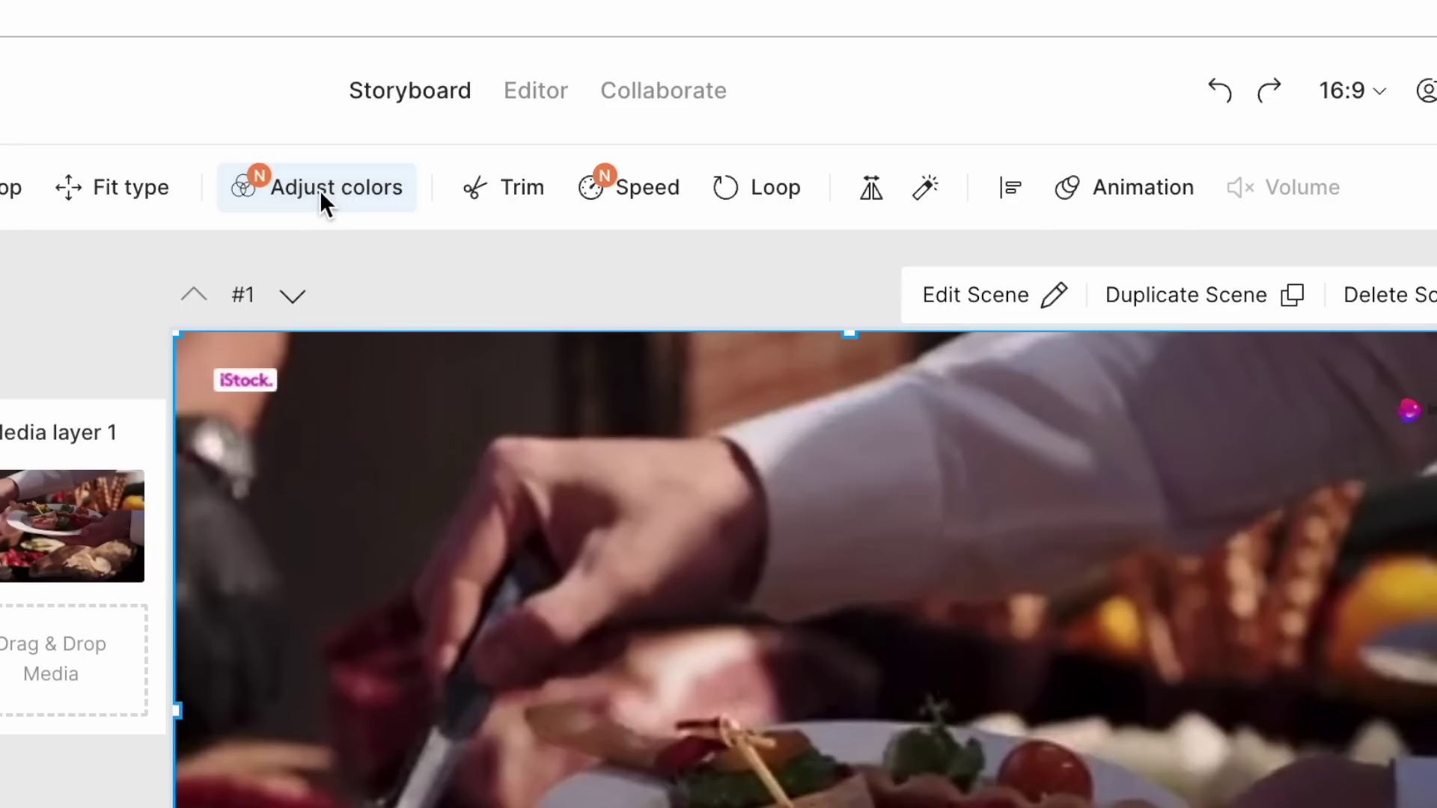
{"action": "left_click", "coordinate": [923, 187]}
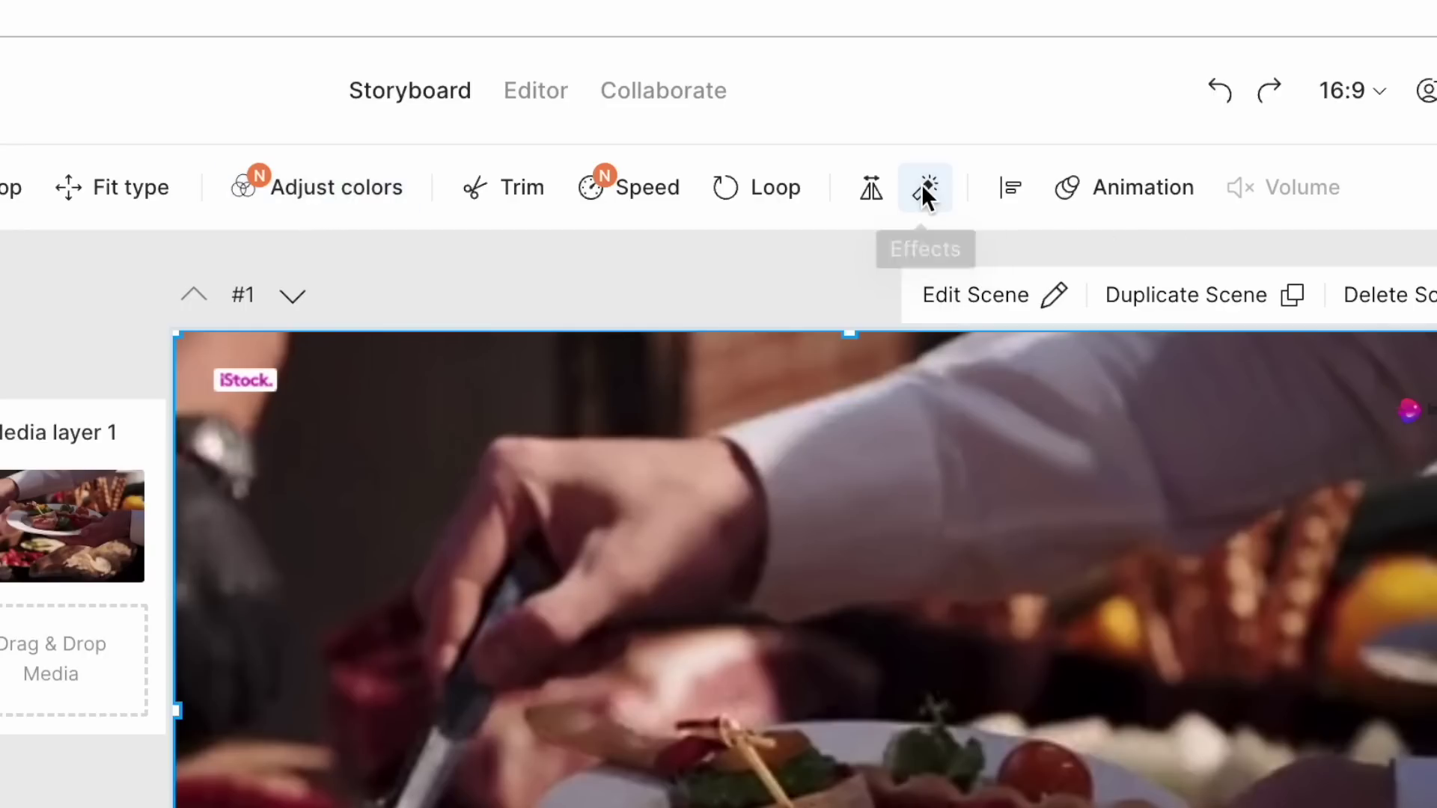
{"action": "left_click", "coordinate": [1132, 190]}
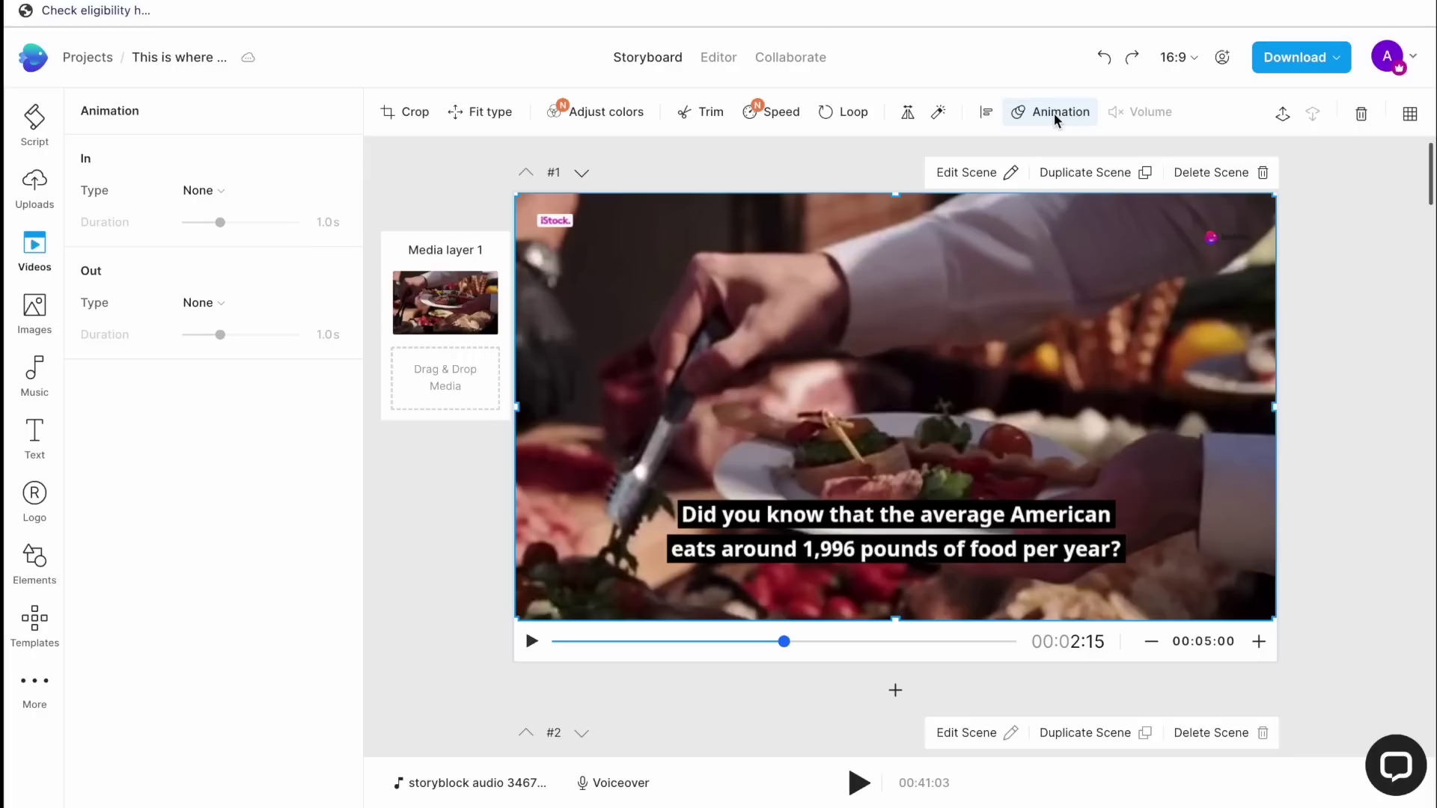
{"action": "left_click", "coordinate": [852, 513]}
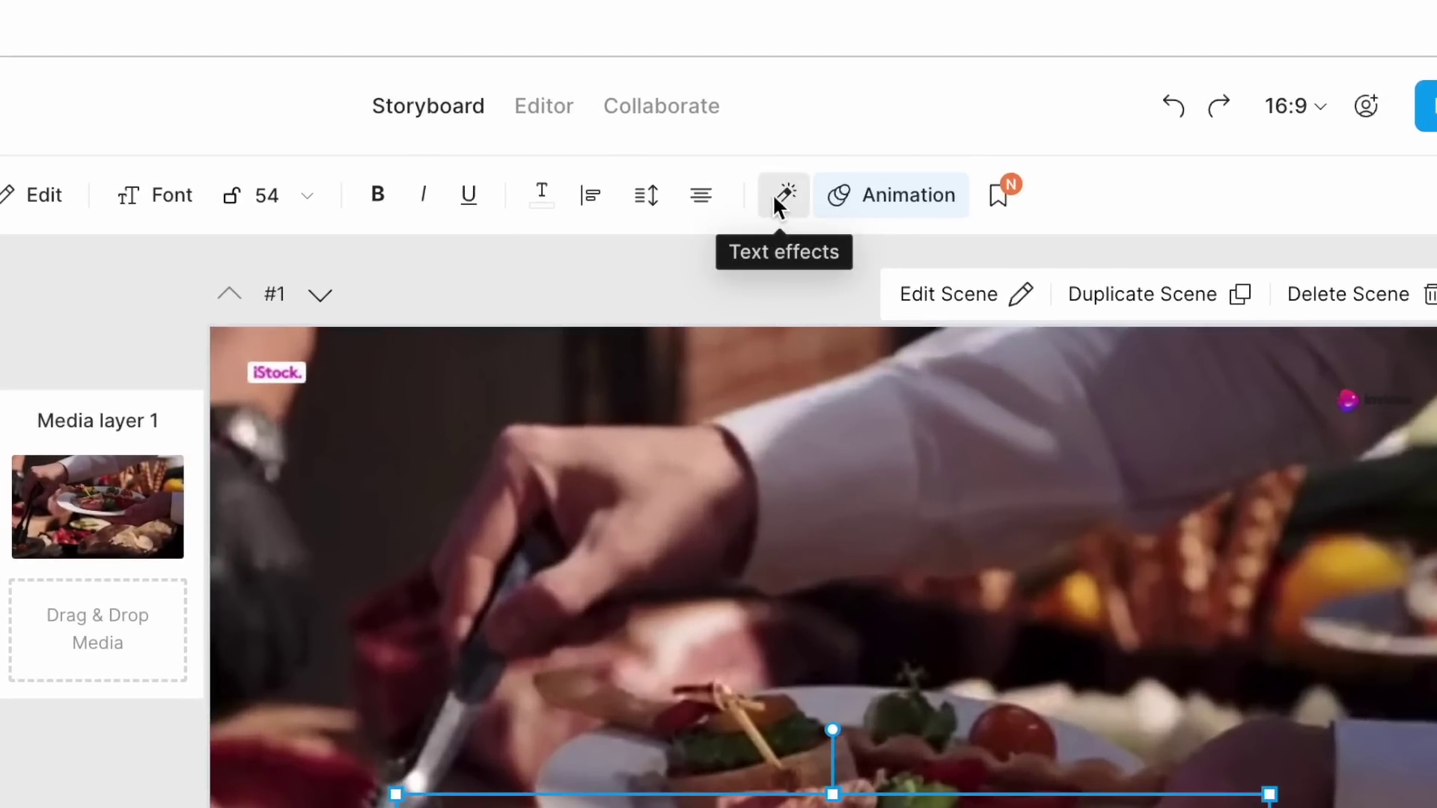
- Deepen the caption text band fill to a purer red and apply it to all scenes
{"action": "left_click", "coordinate": [774, 196]}
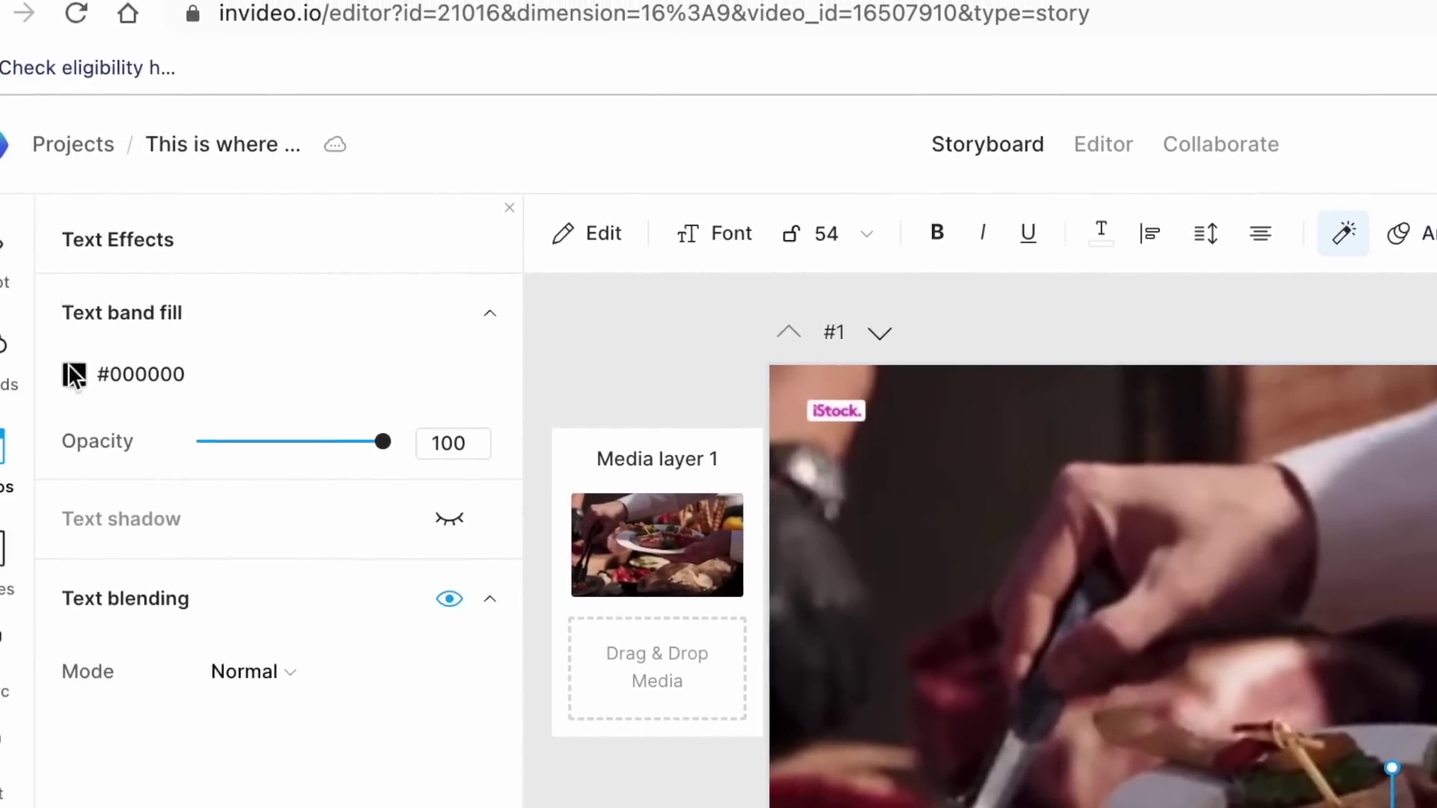
{"action": "left_click", "coordinate": [74, 374]}
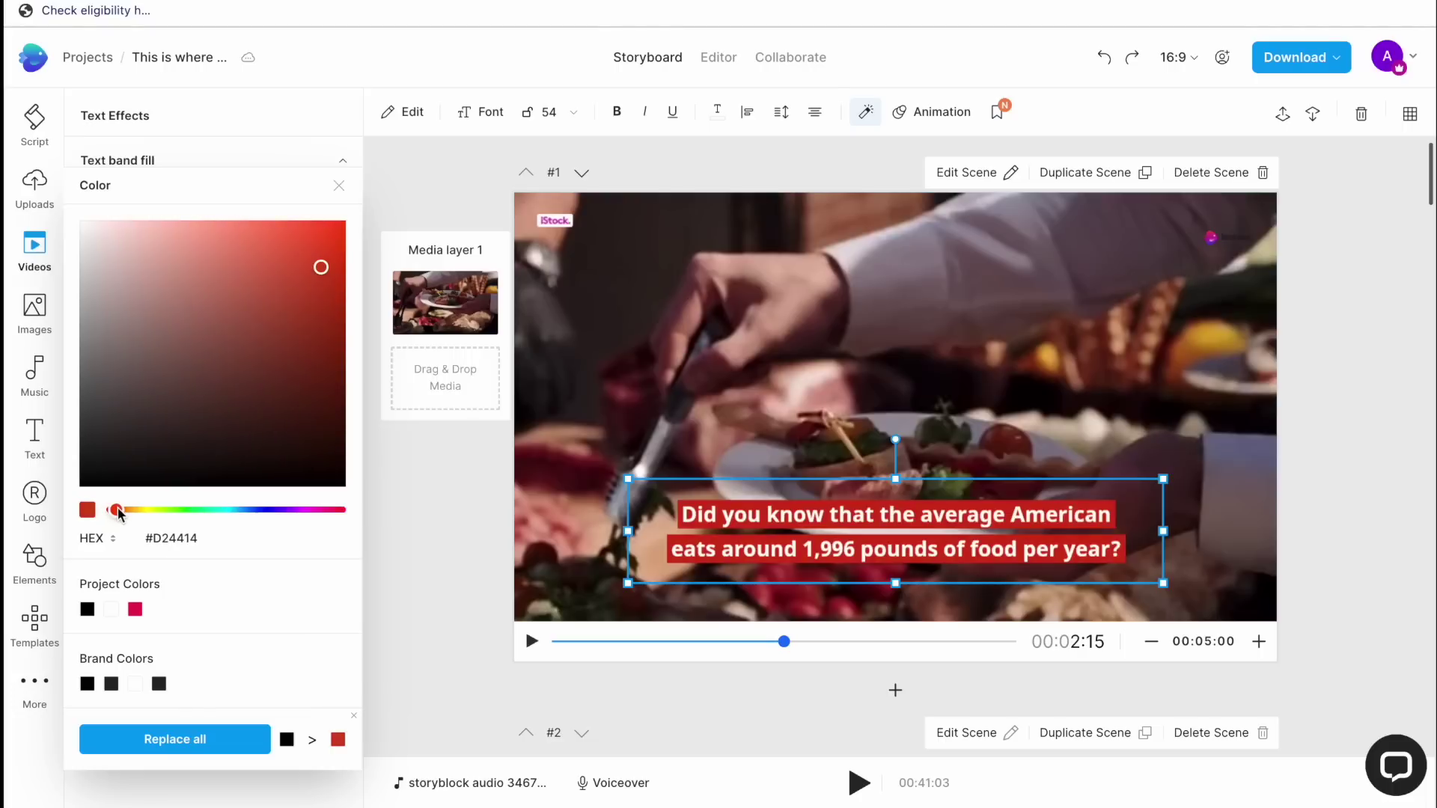
{"action": "left_click_drag", "start_coordinate": [118, 510], "coordinate": [105, 510]}
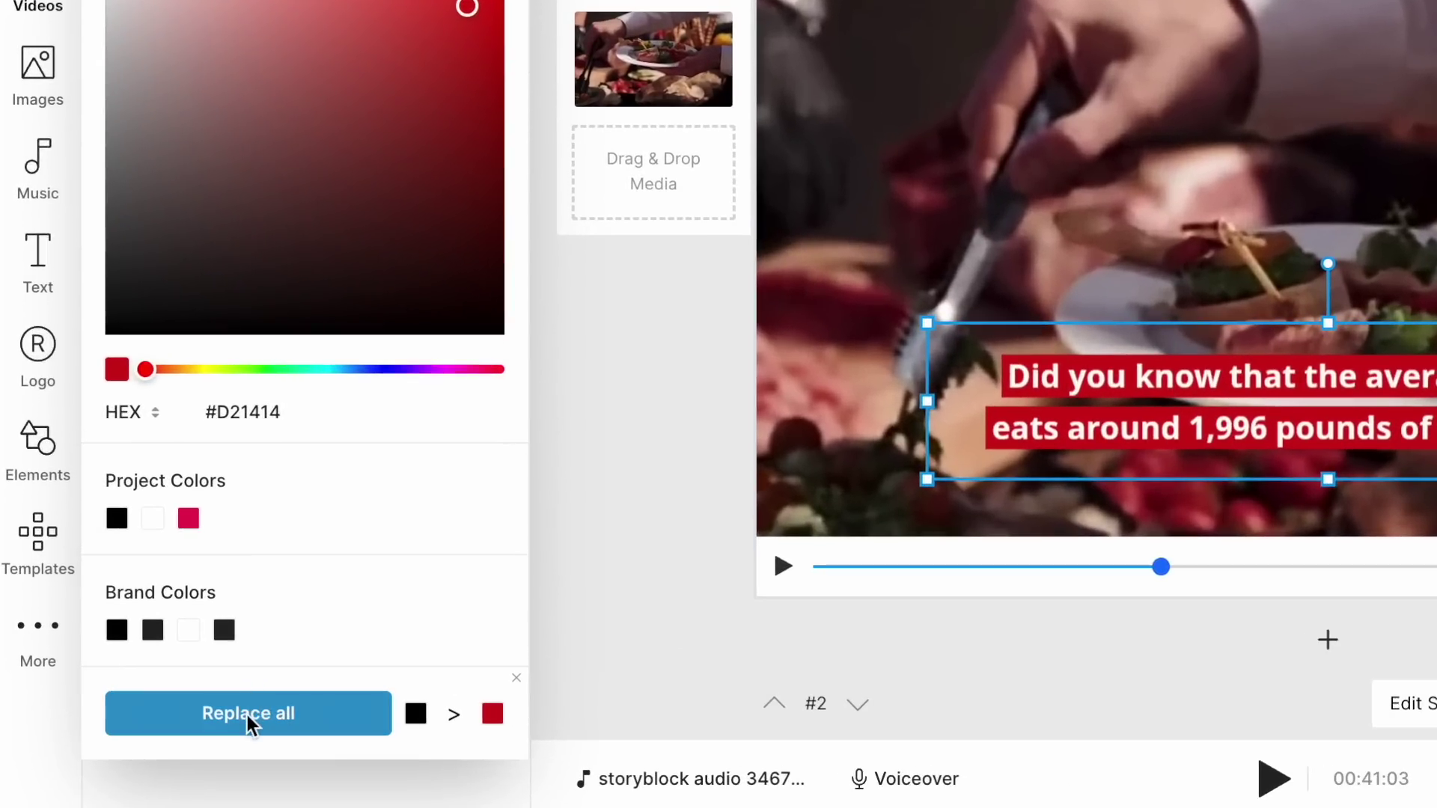
{"action": "left_click", "coordinate": [247, 713]}
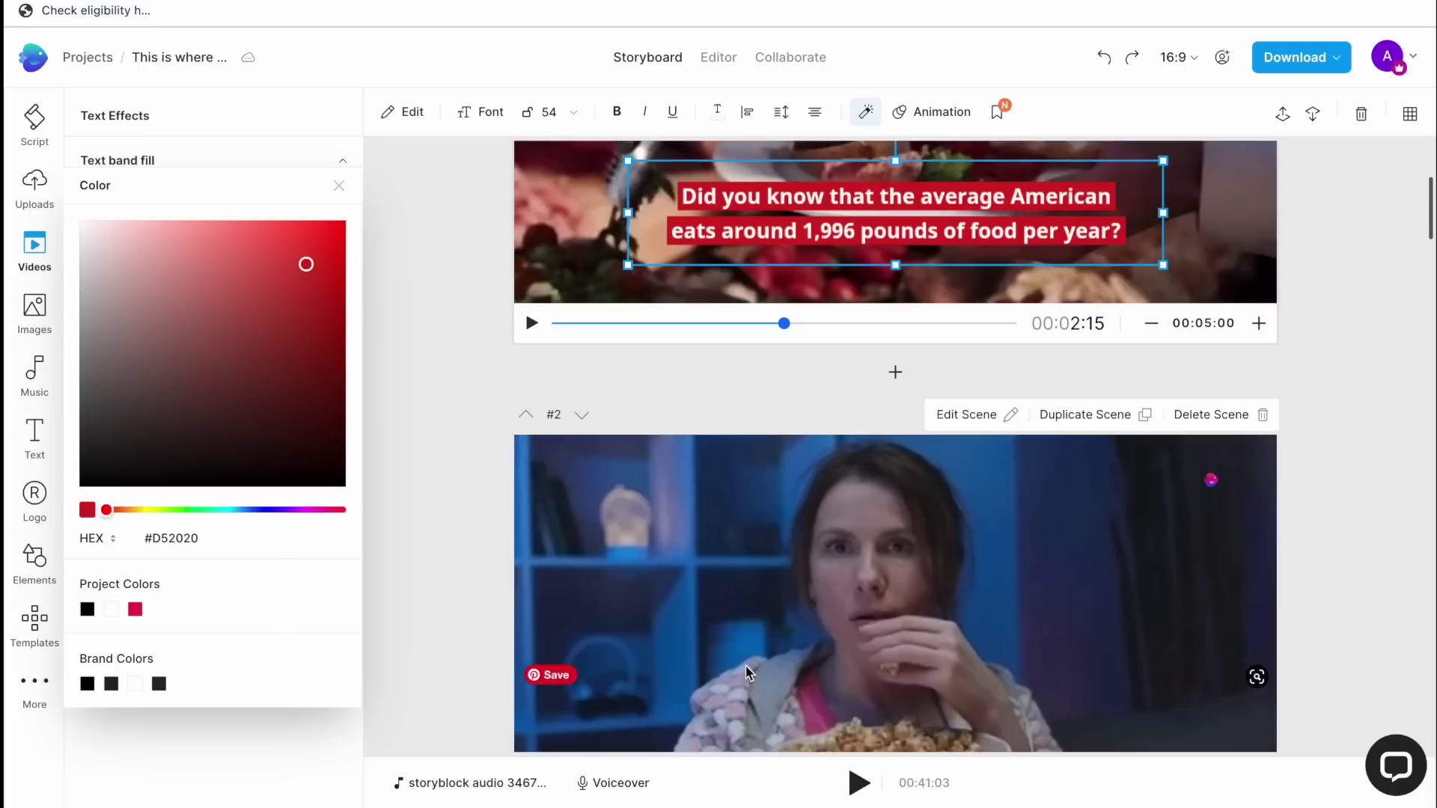
{"action": "left_click", "coordinate": [747, 663]}
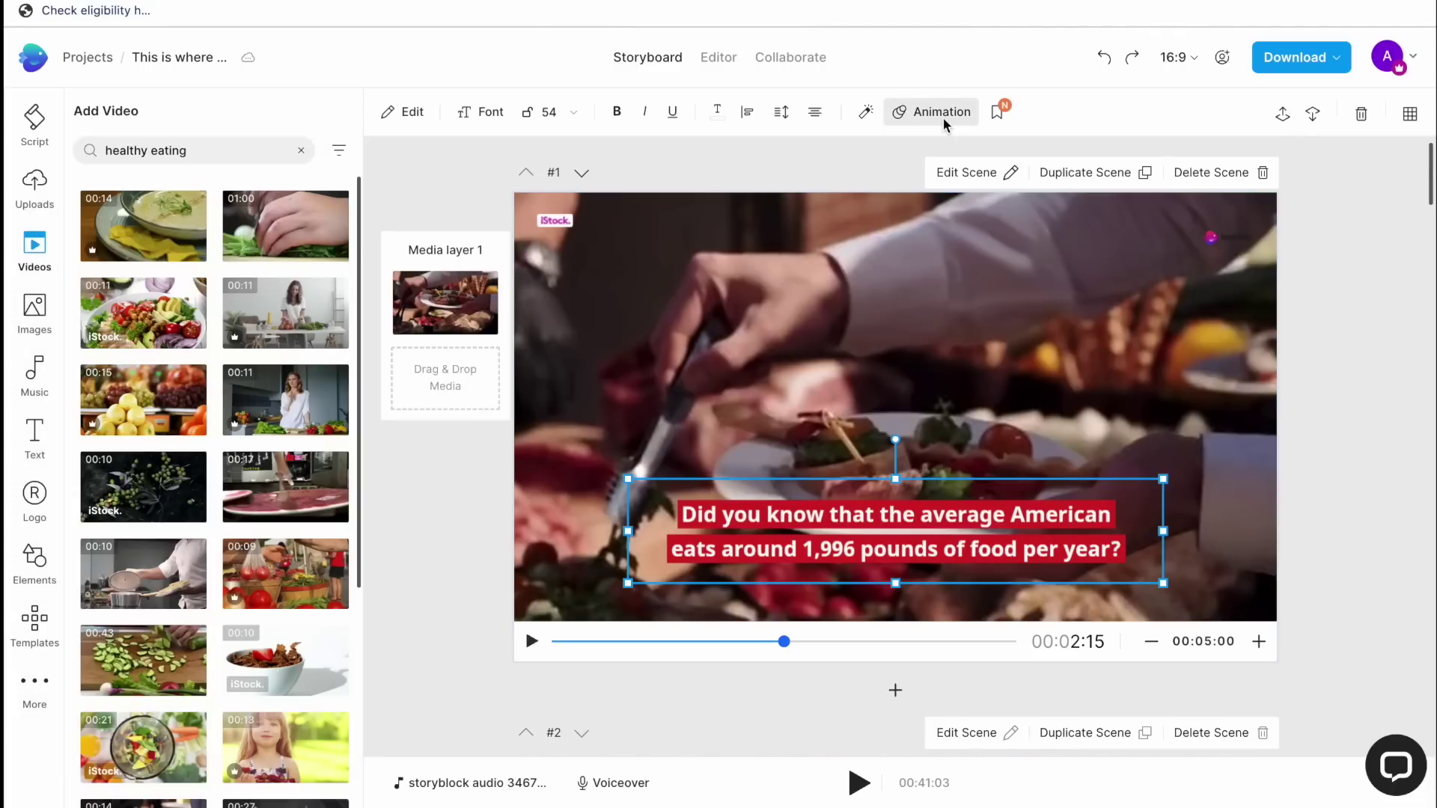
- Check the caption's animation and font settings, keeping font size 54
{"action": "left_click", "coordinate": [928, 120]}
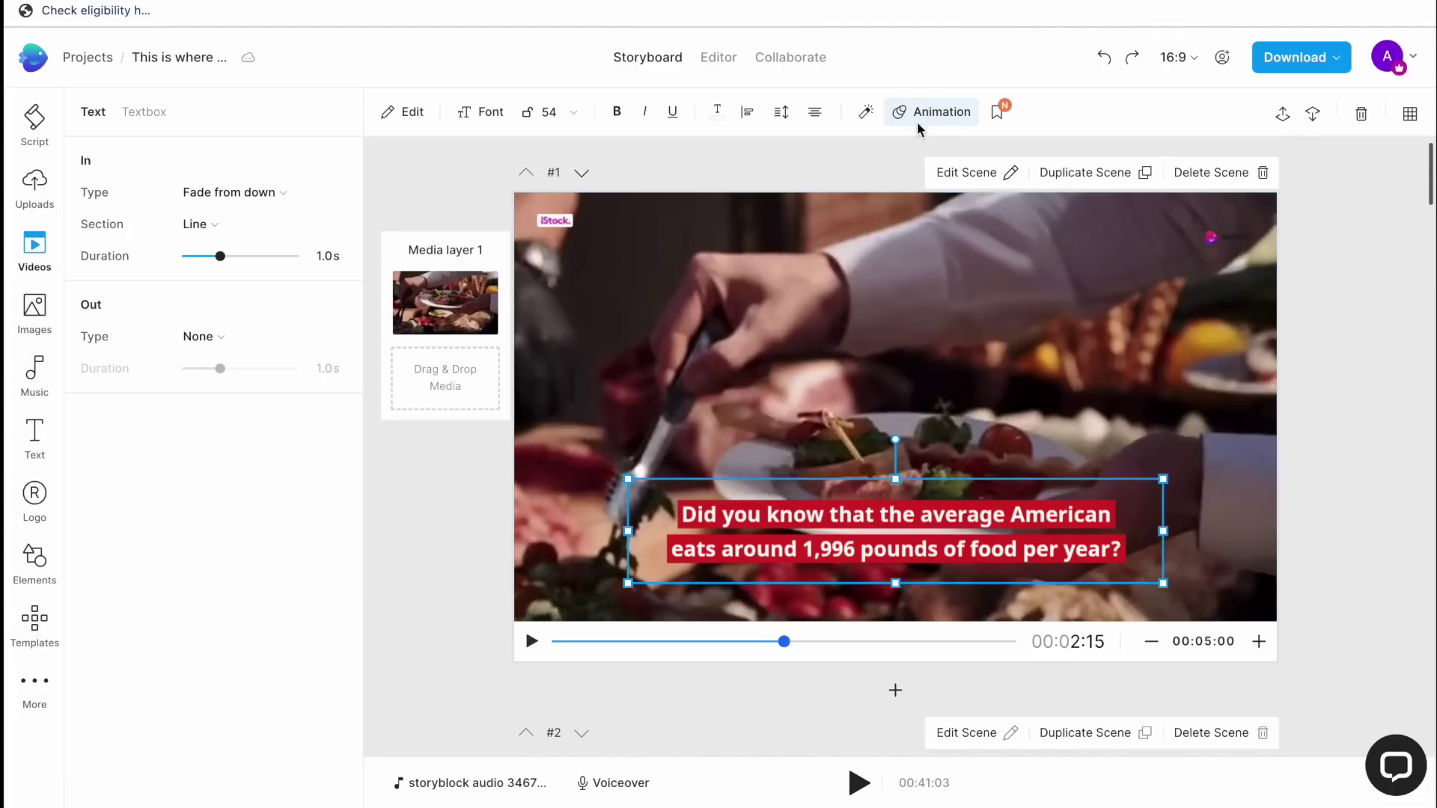
{"action": "left_click", "coordinate": [487, 112]}
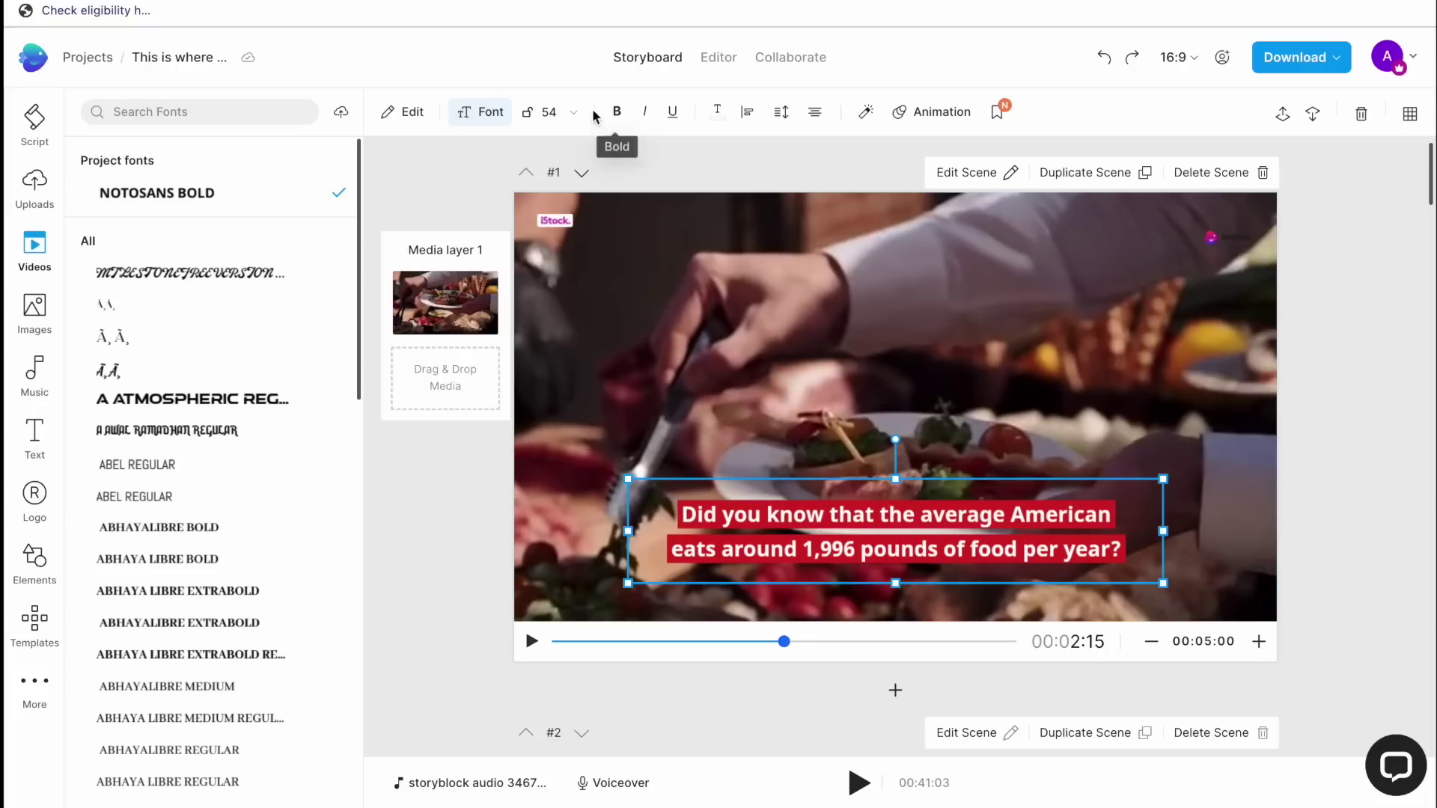
{"action": "left_click", "coordinate": [546, 112]}
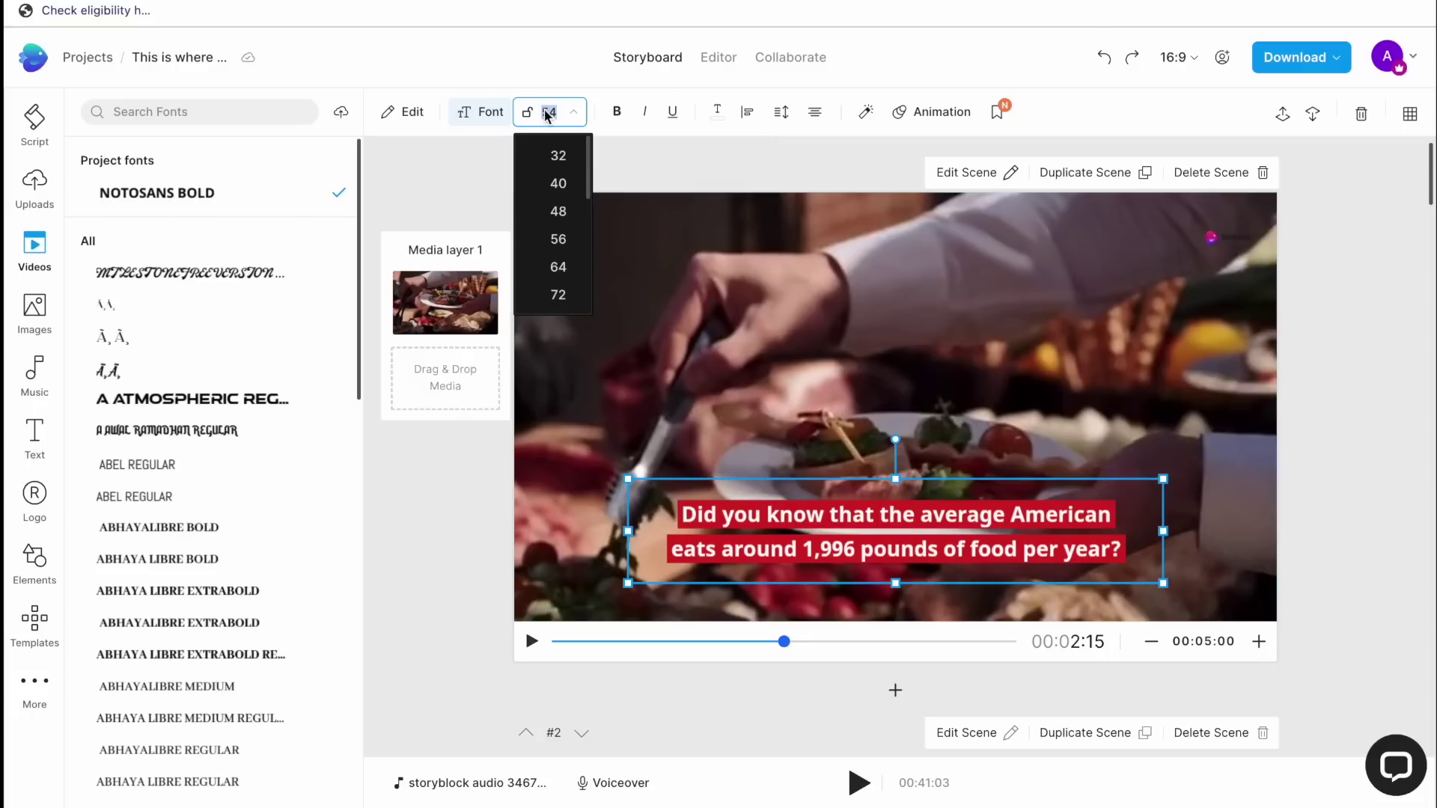
{"action": "left_click", "coordinate": [546, 113]}
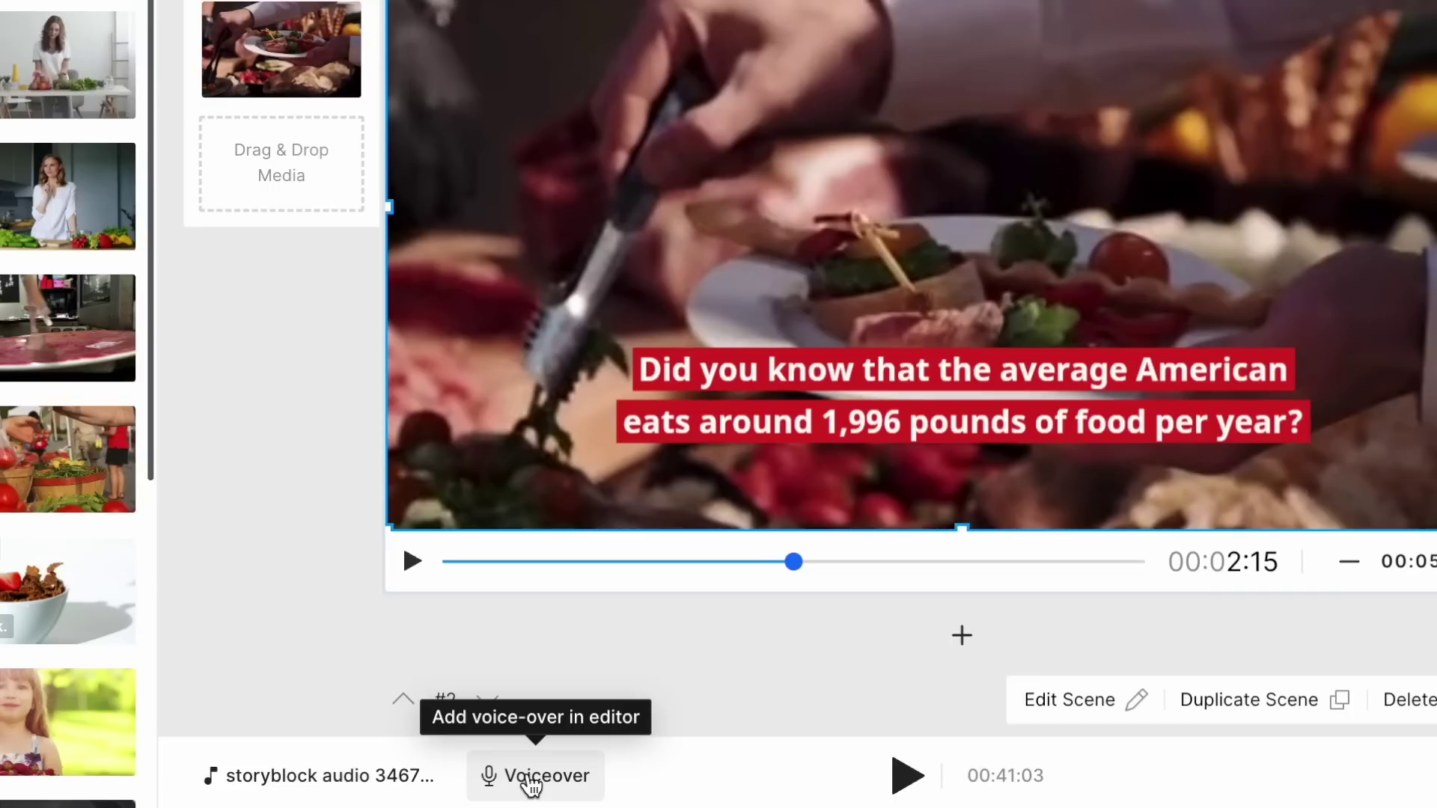
- Set up automated text-to-speech with British English language and the Brian voice
{"action": "left_click", "coordinate": [530, 778]}
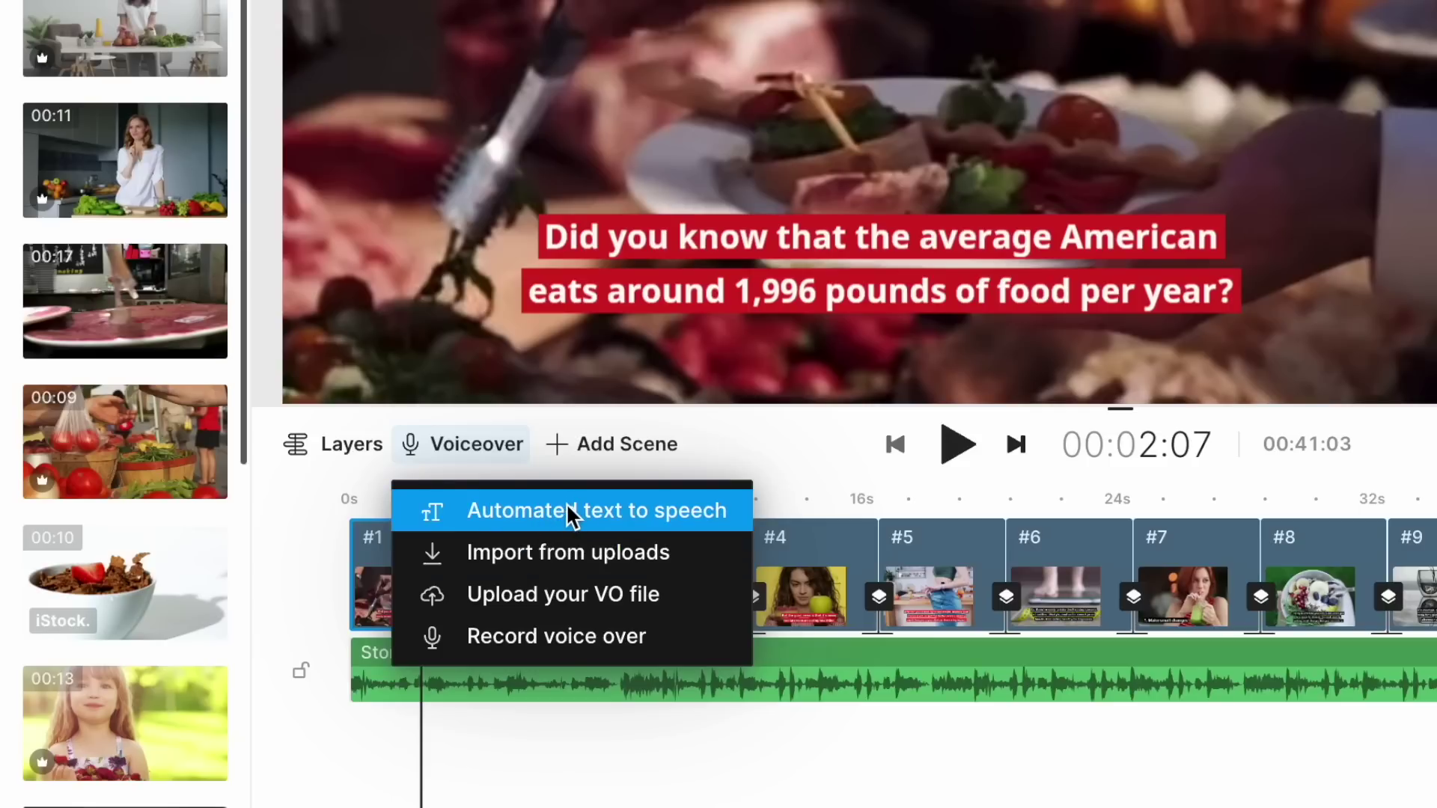
{"action": "left_click", "coordinate": [566, 510]}
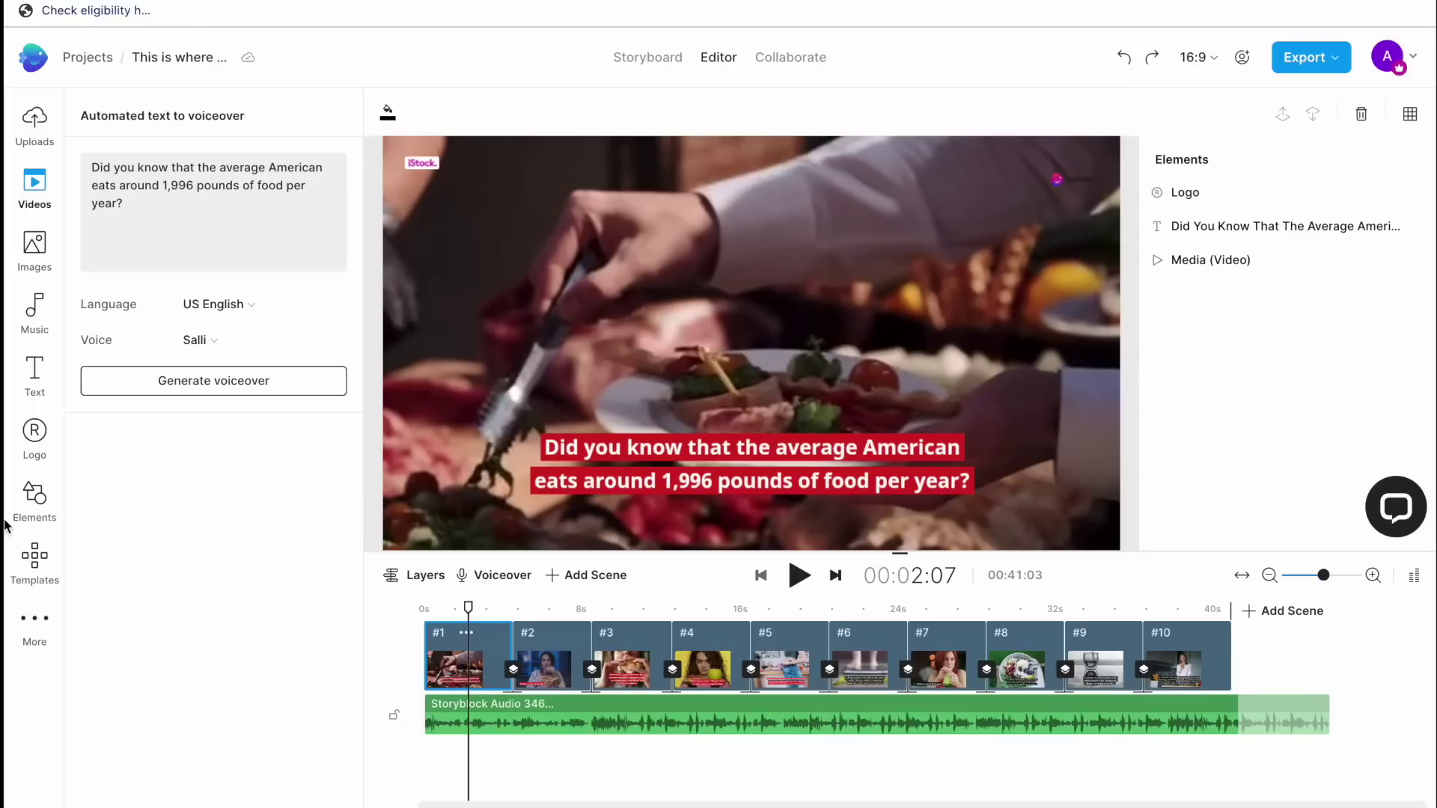
{"action": "left_click", "coordinate": [228, 308]}
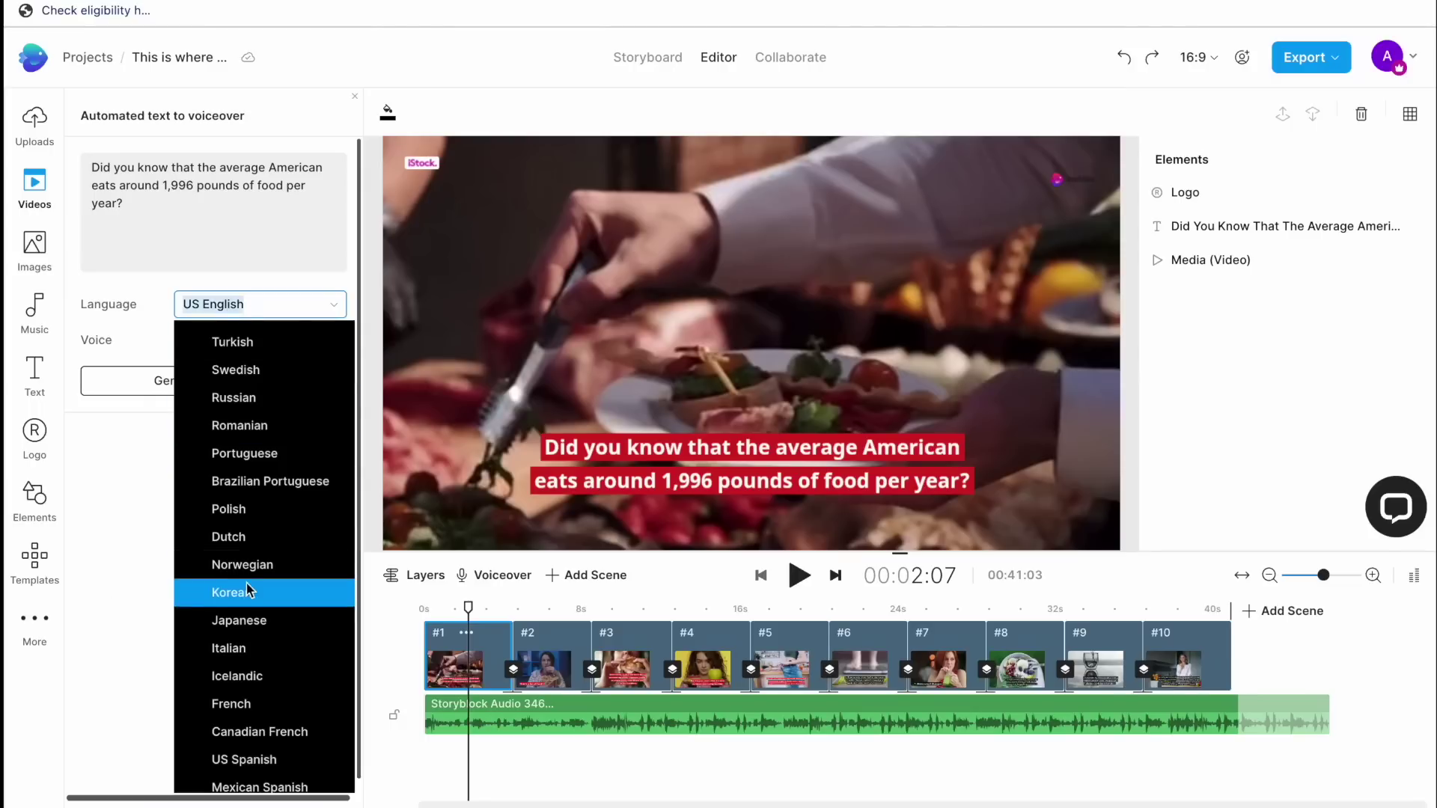
{"action": "scroll", "coordinate": [247, 587], "scroll_direction": "down", "scroll_amount": 1}
{"action": "scroll", "coordinate": [249, 591], "scroll_direction": "down", "scroll_amount": 3}
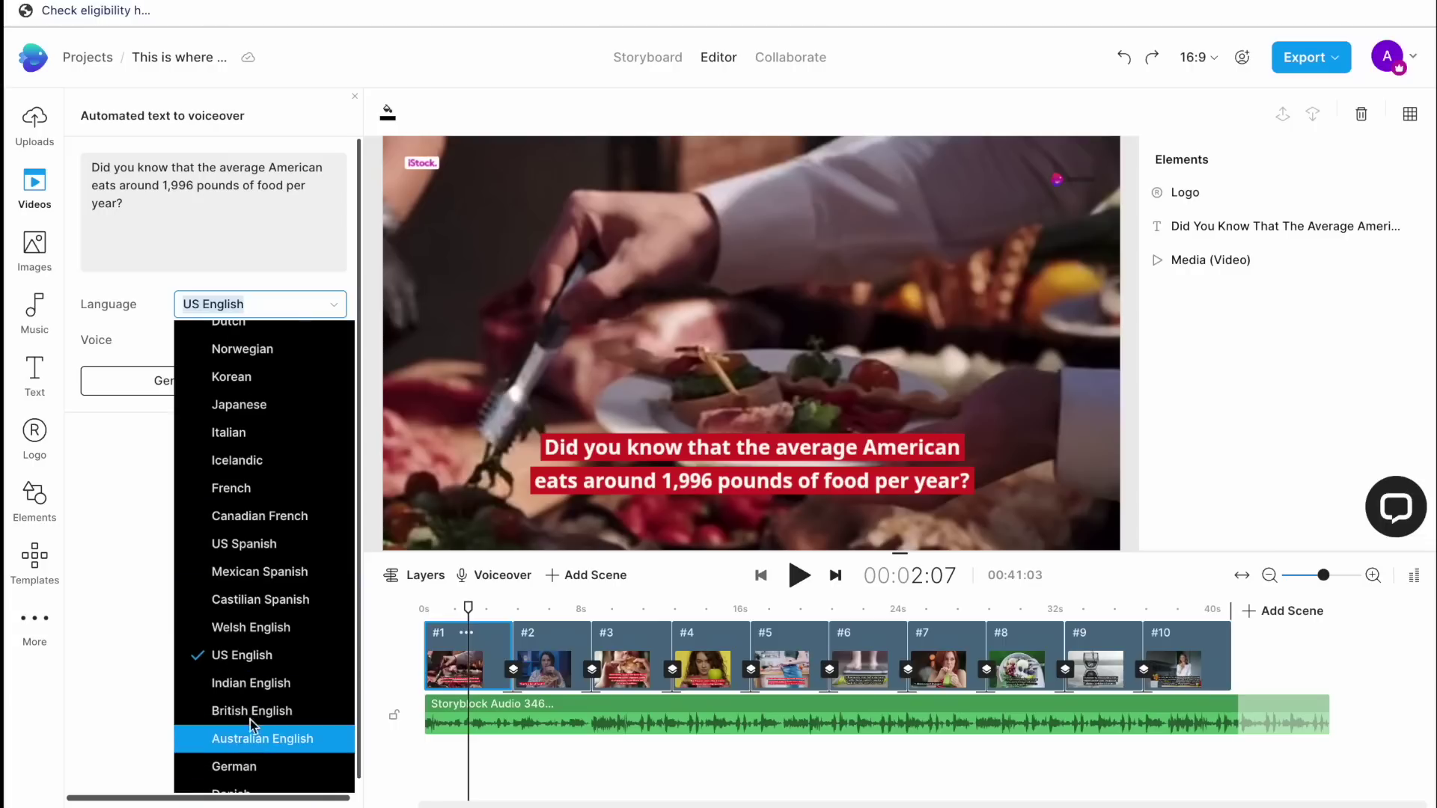
{"action": "left_click", "coordinate": [250, 712]}
{"action": "left_click", "coordinate": [202, 340]}
{"action": "left_click", "coordinate": [211, 402]}
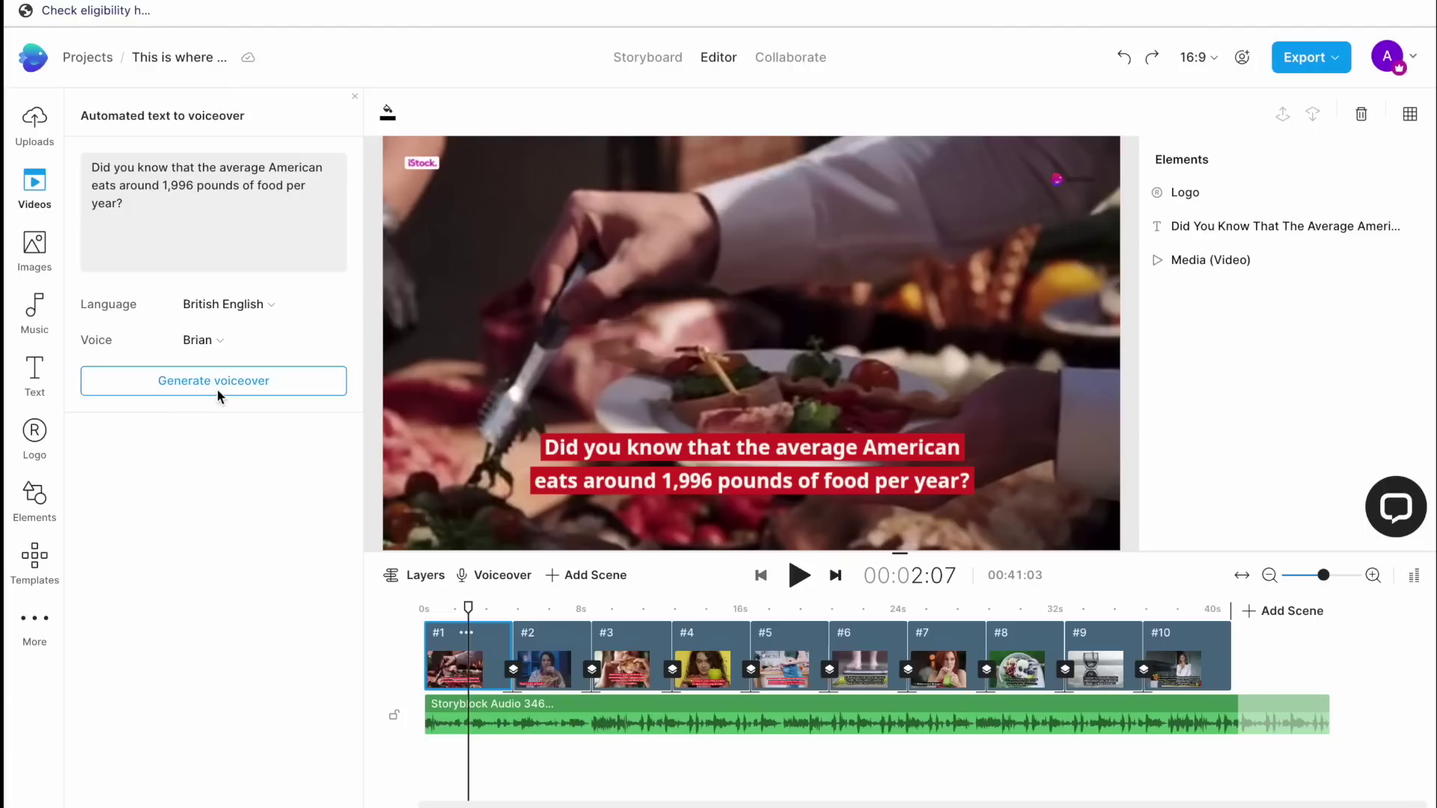
- Generate the voiceover, preview it, and apply it to every scene
{"action": "left_click", "coordinate": [187, 382]}
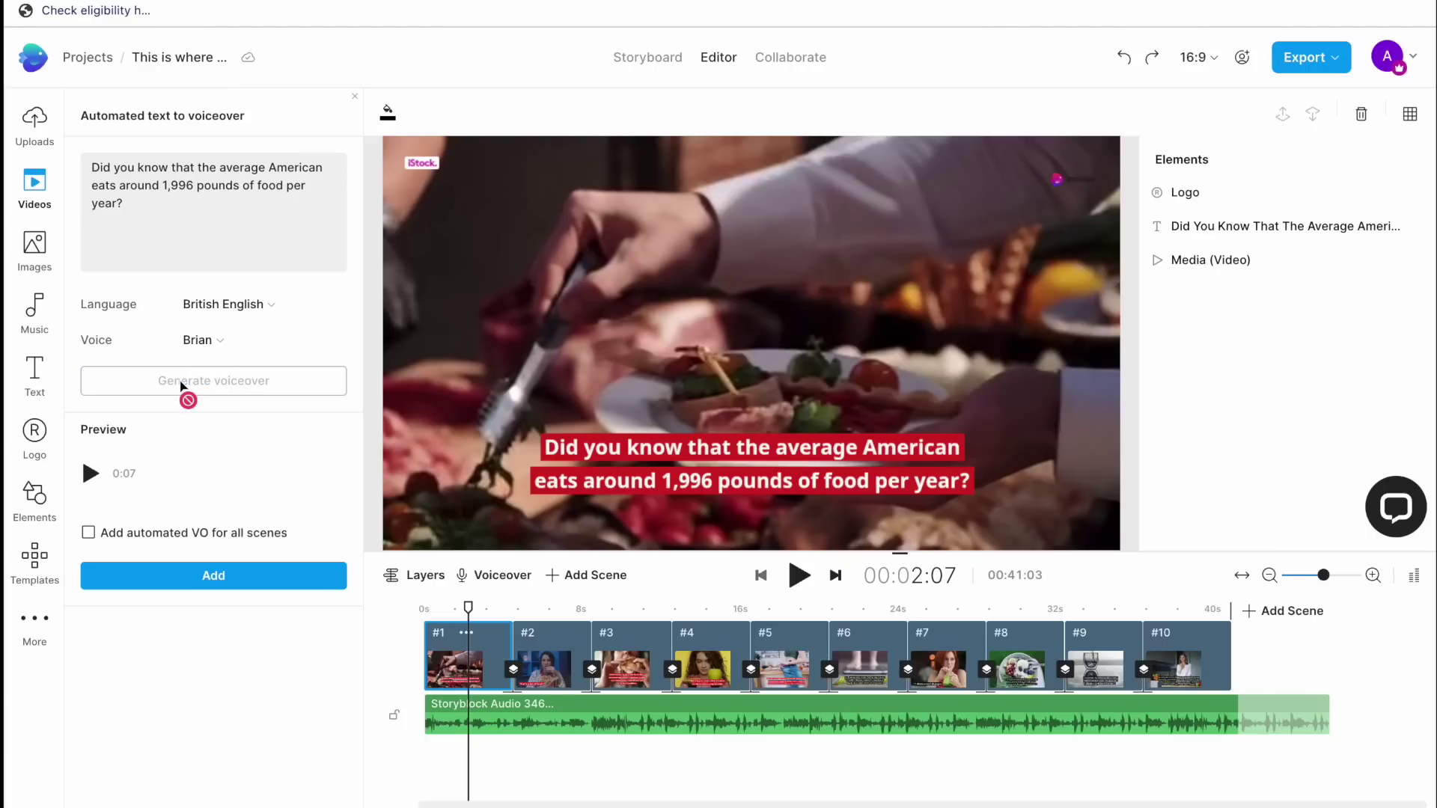
{"action": "left_click", "coordinate": [91, 474]}
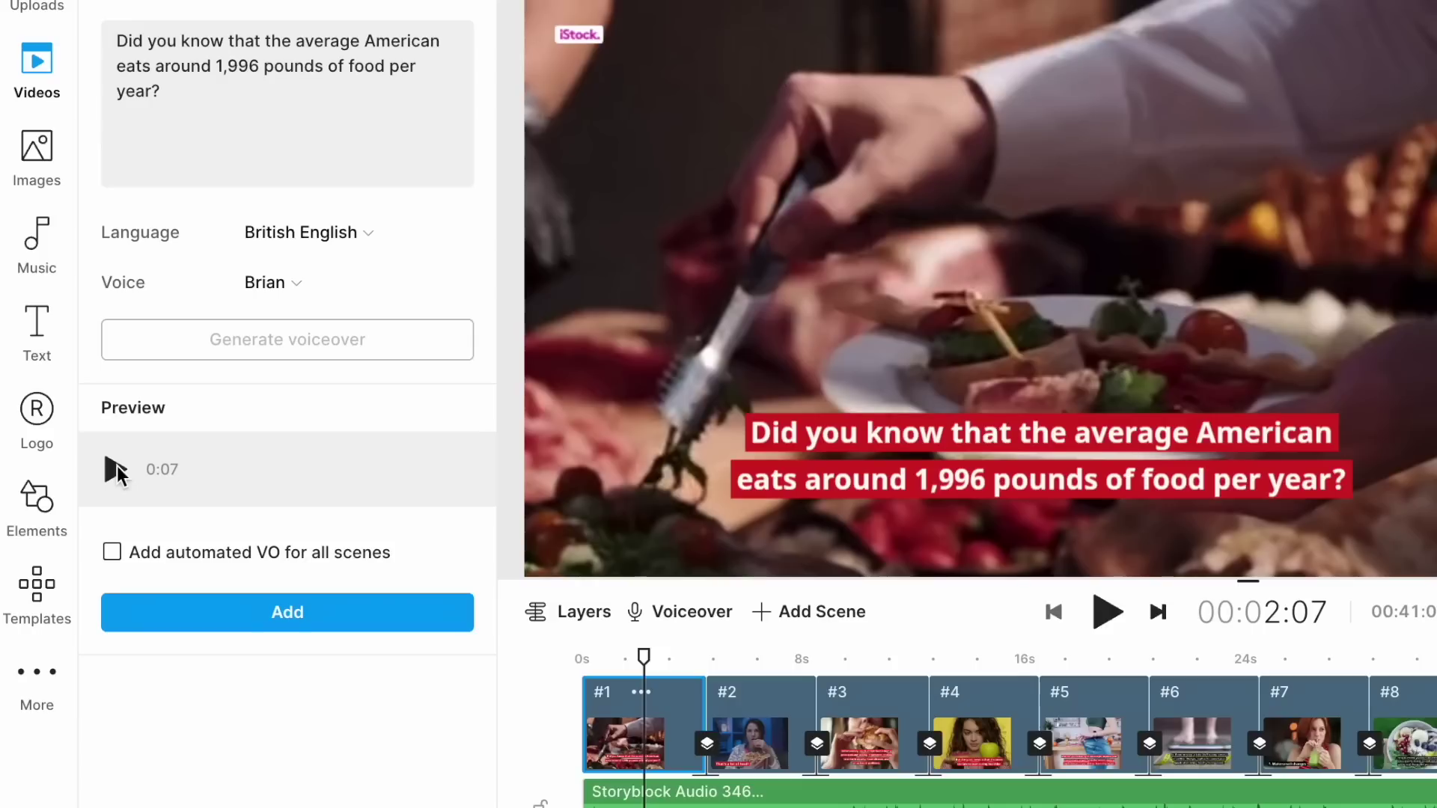
{"action": "left_click", "coordinate": [112, 553]}
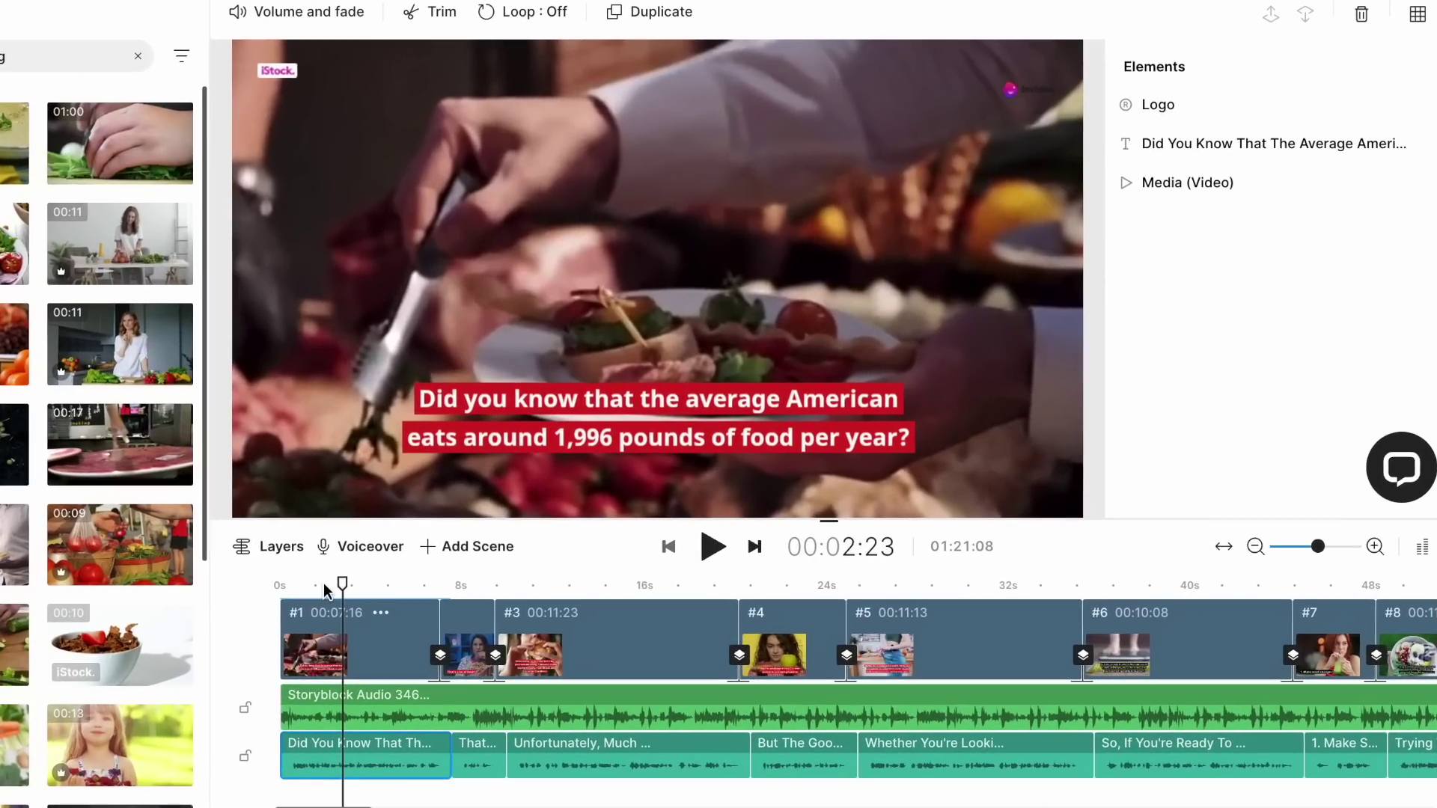
- Lower the Storyblock background music to about -25.8 dB, replaying the video before and after
{"action": "left_click_drag", "start_coordinate": [324, 590], "coordinate": [251, 590]}
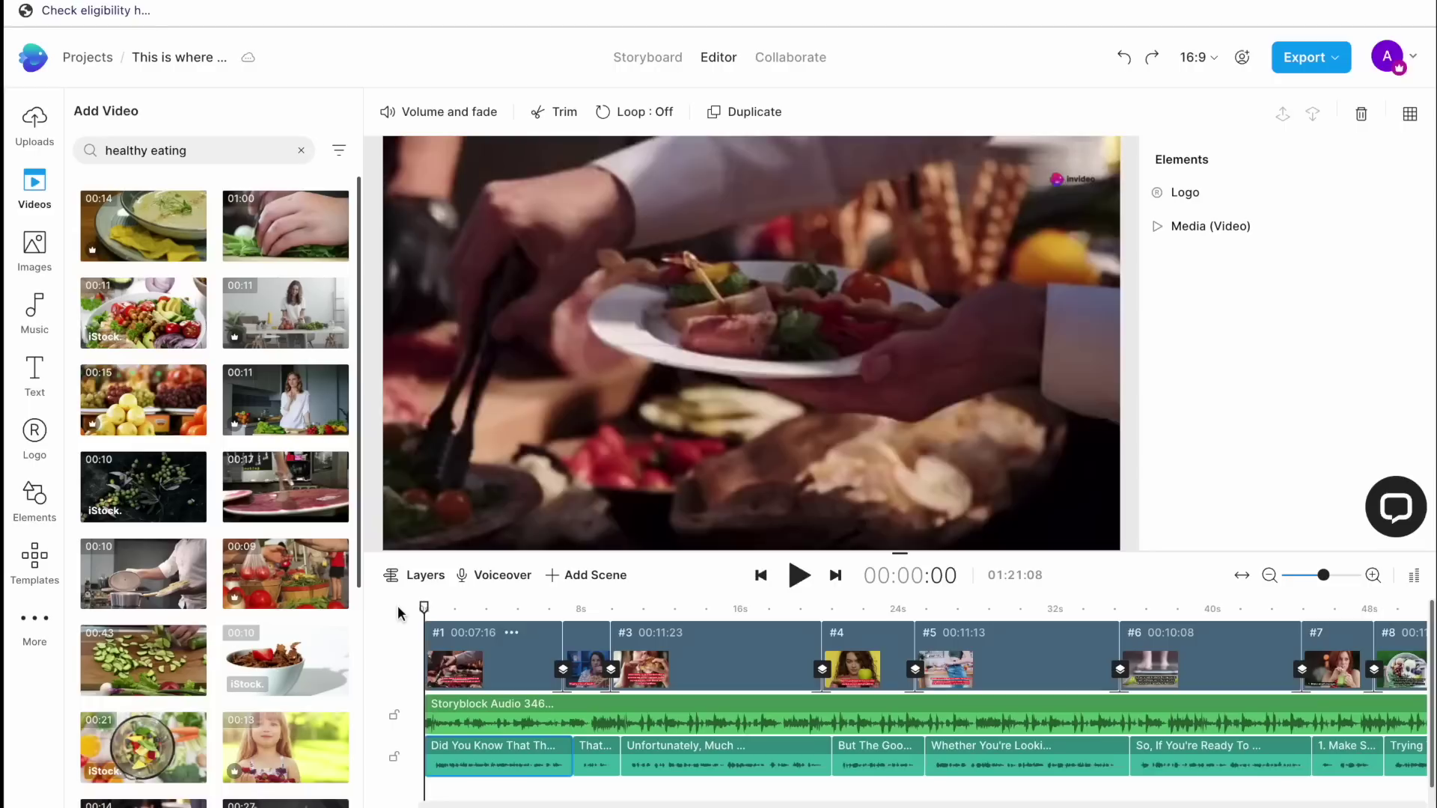
{"action": "key", "text": "space"}
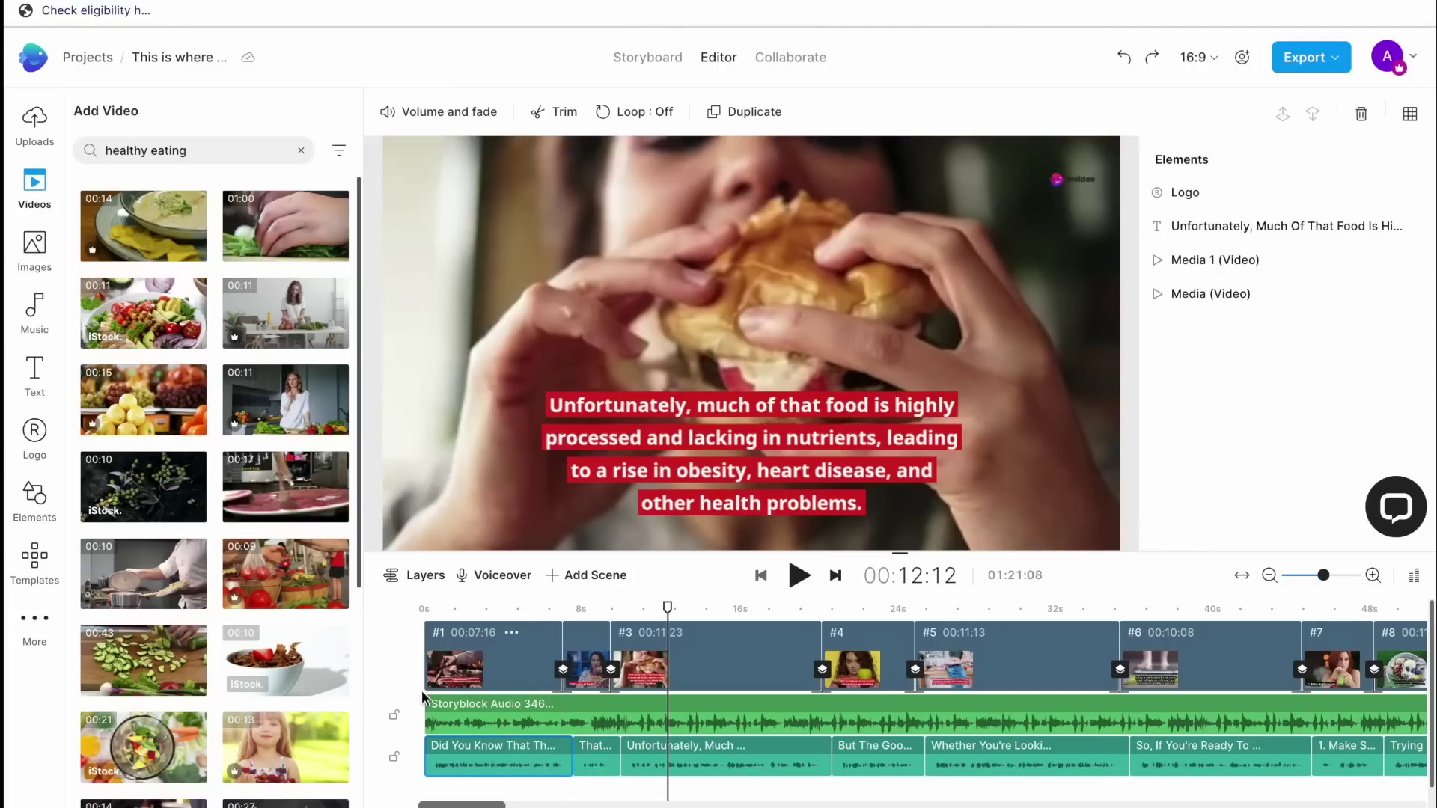
{"action": "left_click", "coordinate": [509, 701]}
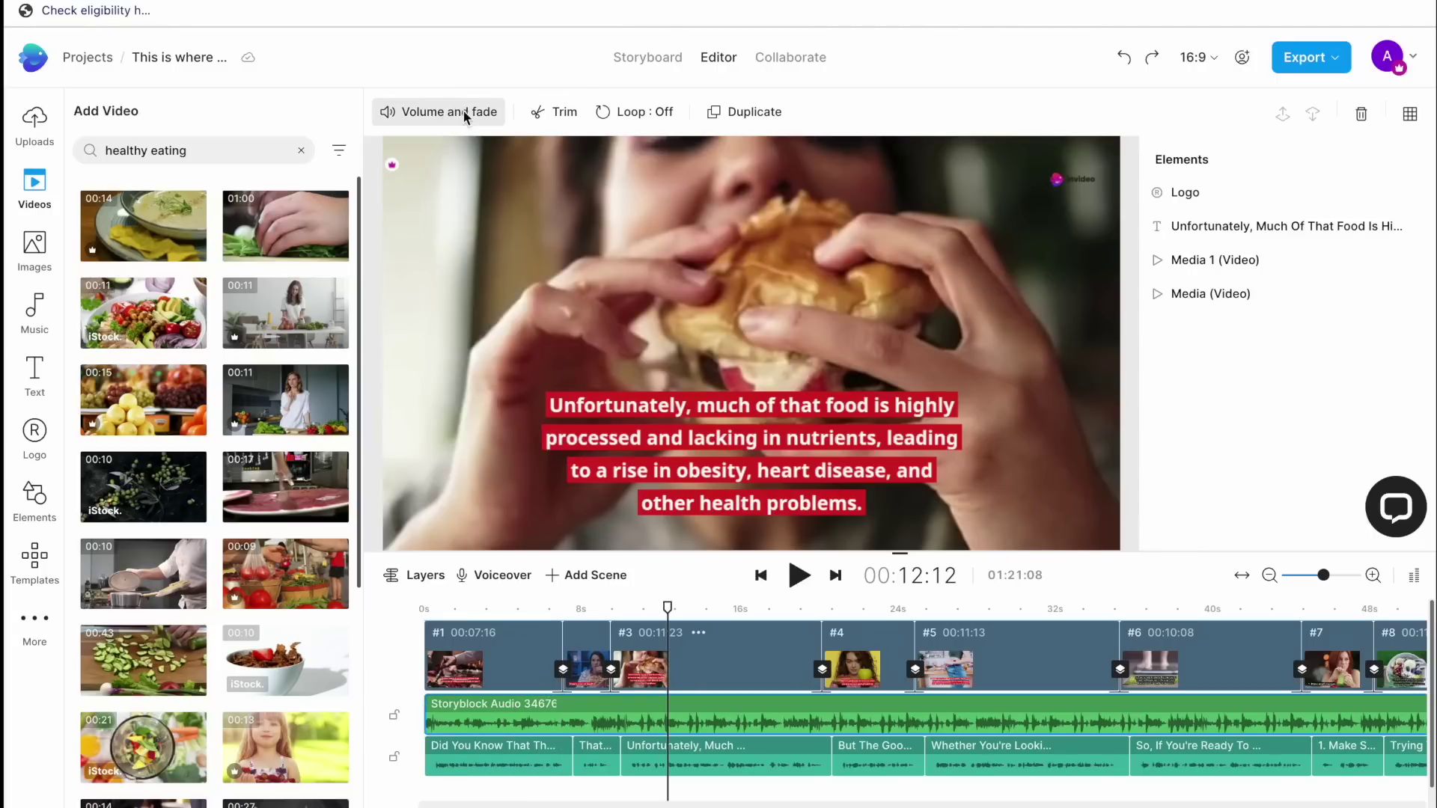
{"action": "left_click", "coordinate": [456, 110]}
{"action": "left_click_drag", "start_coordinate": [247, 152], "coordinate": [191, 154]}
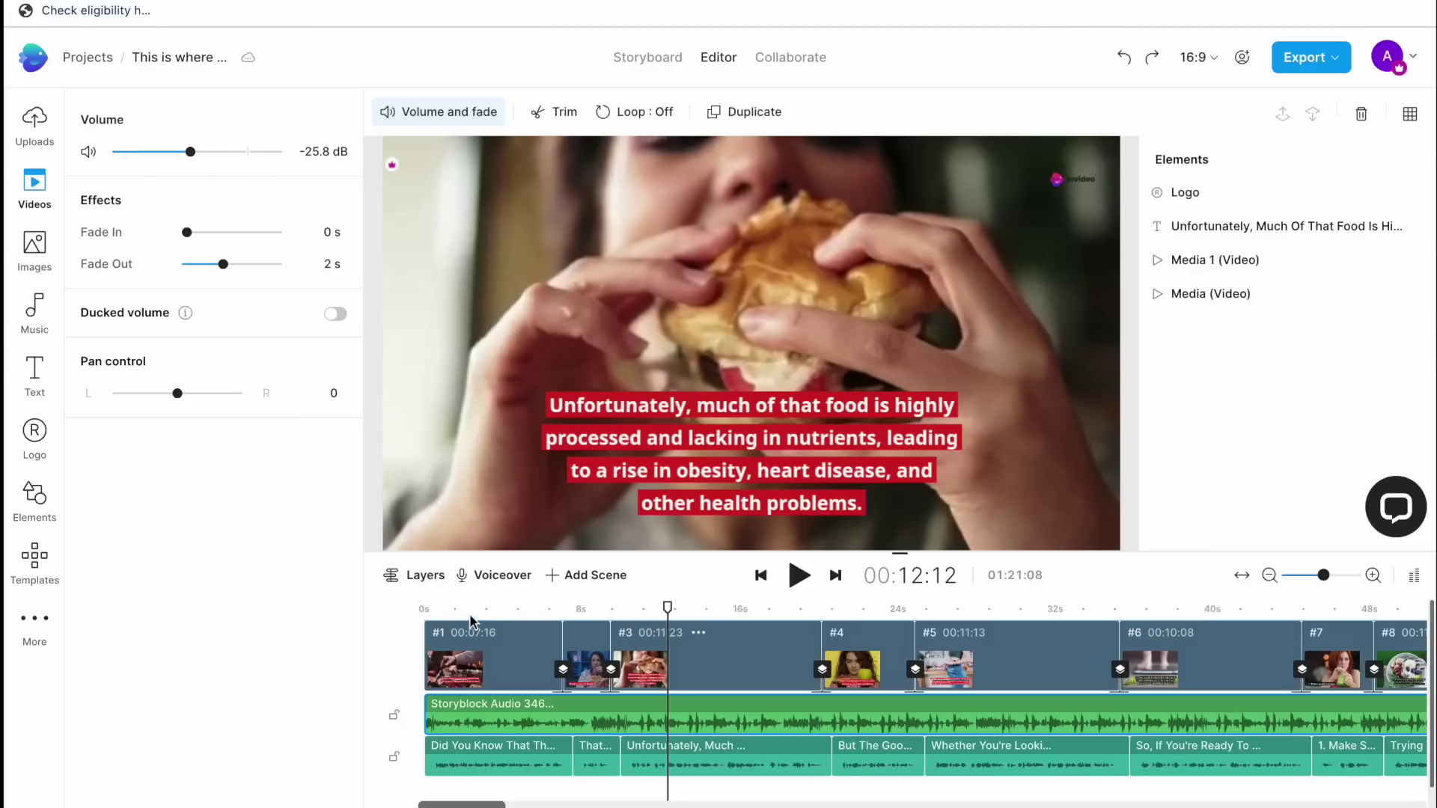
{"action": "left_click", "coordinate": [419, 610]}
{"action": "key", "text": "space"}
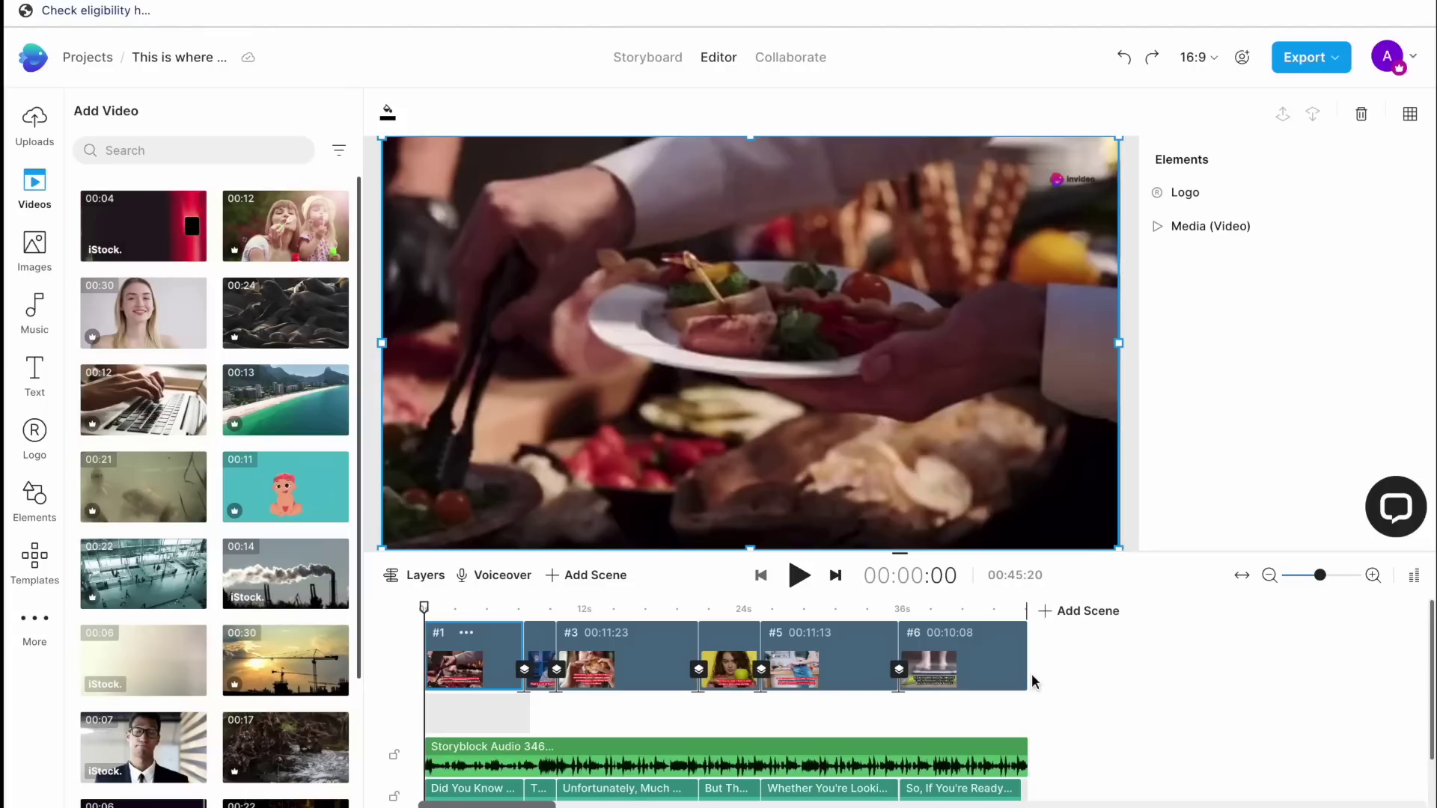
{"action": "left_click", "coordinate": [798, 575]}
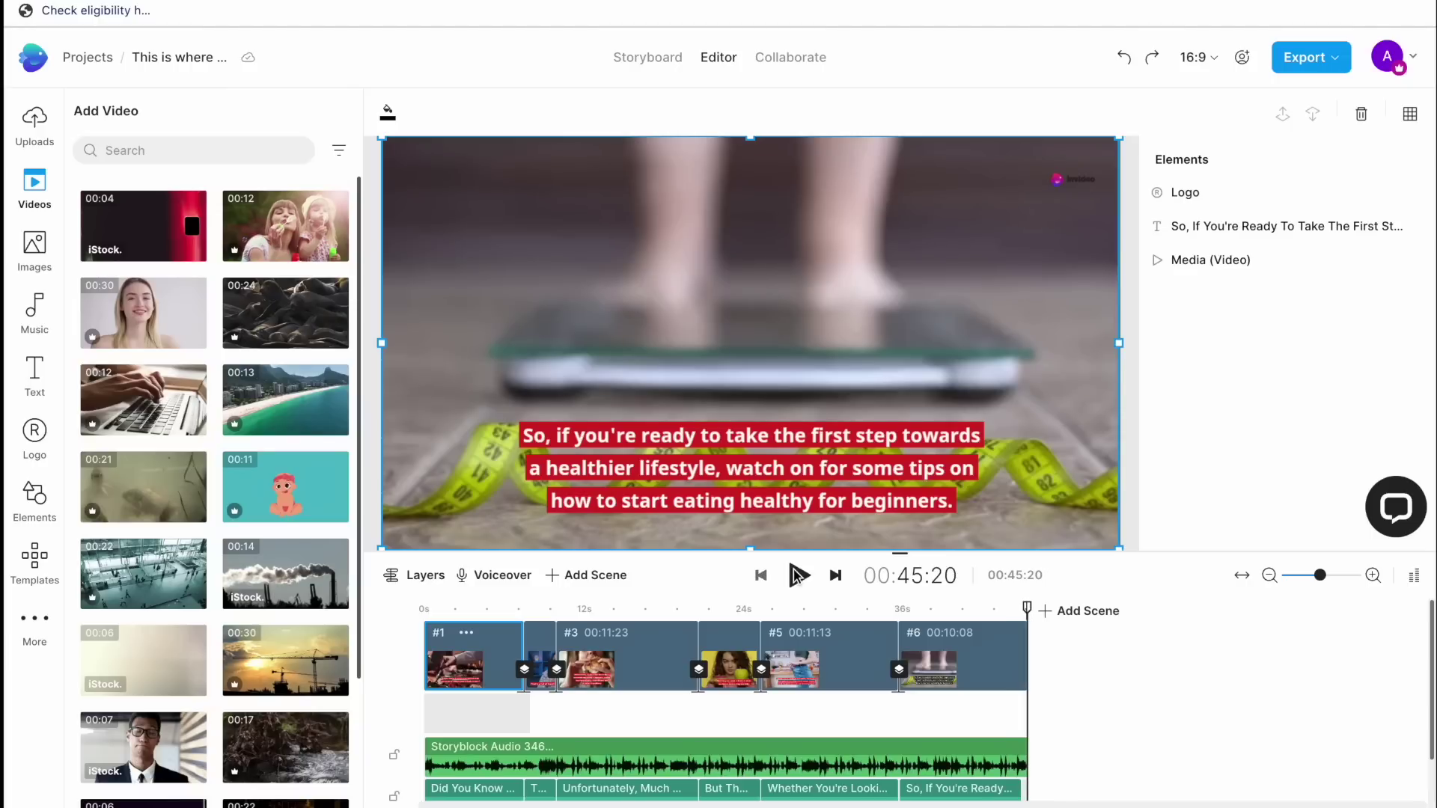
- Export the video at 1080p and open the support chat while it renders
{"action": "left_click", "coordinate": [1301, 62]}
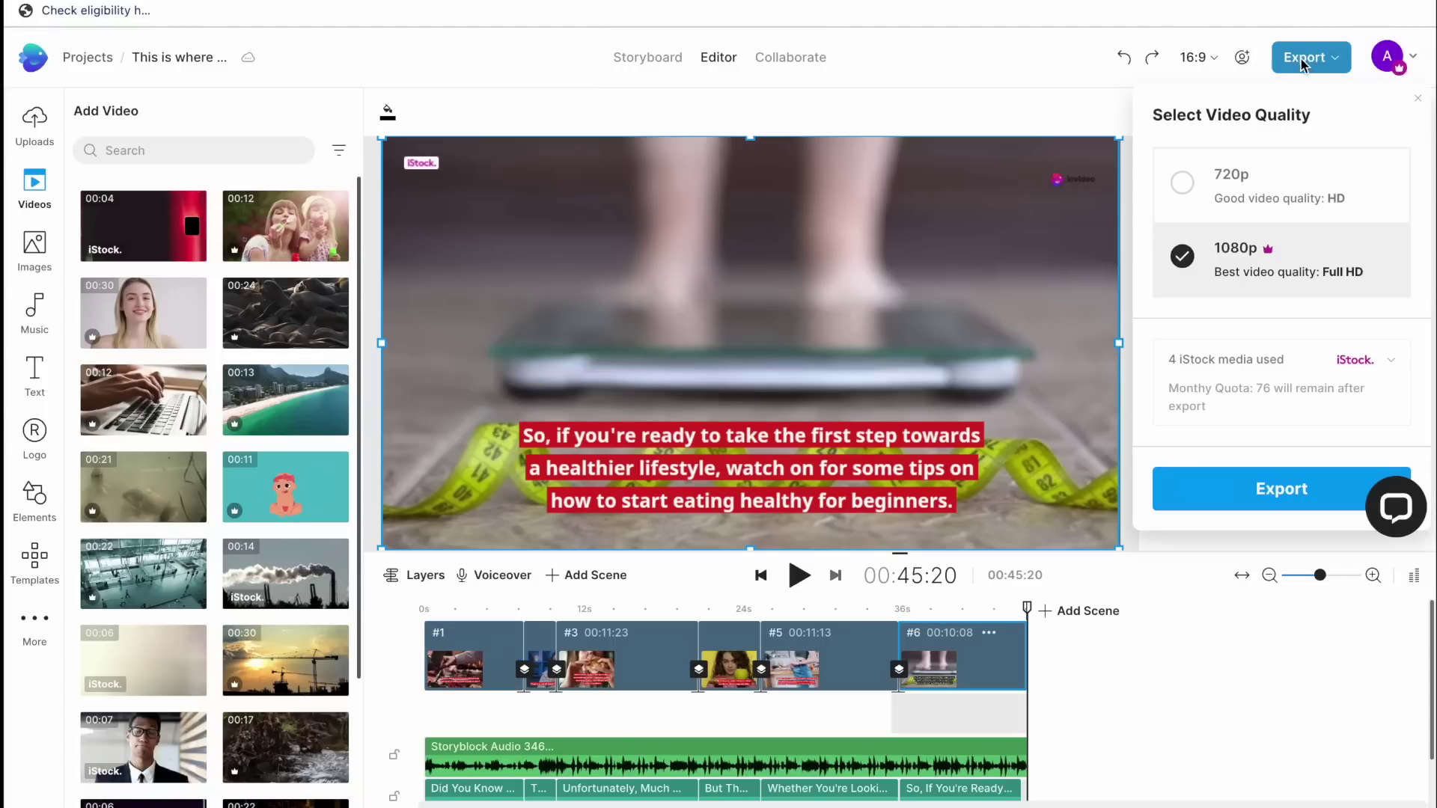
{"action": "left_click", "coordinate": [1273, 497]}
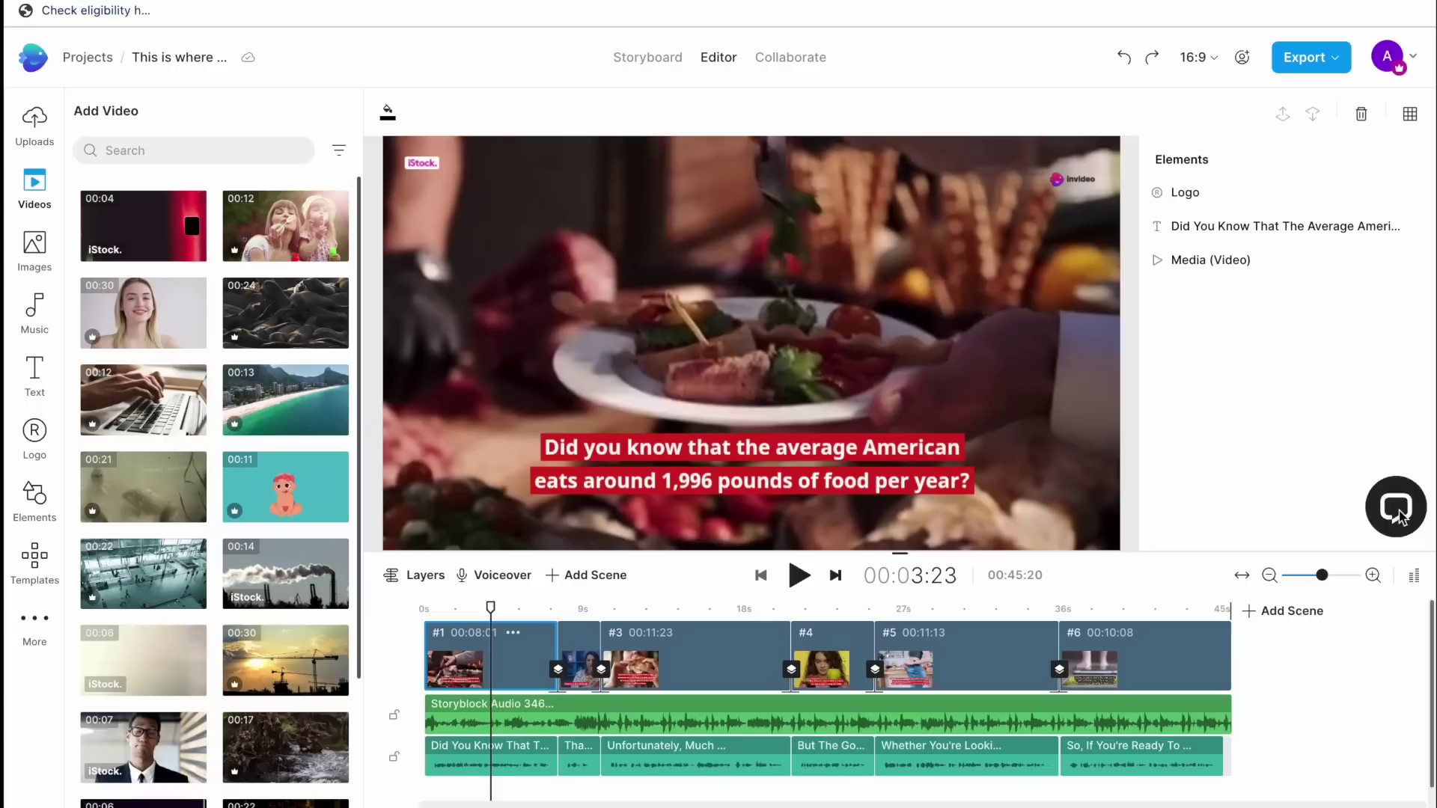
{"action": "left_click", "coordinate": [1397, 509]}
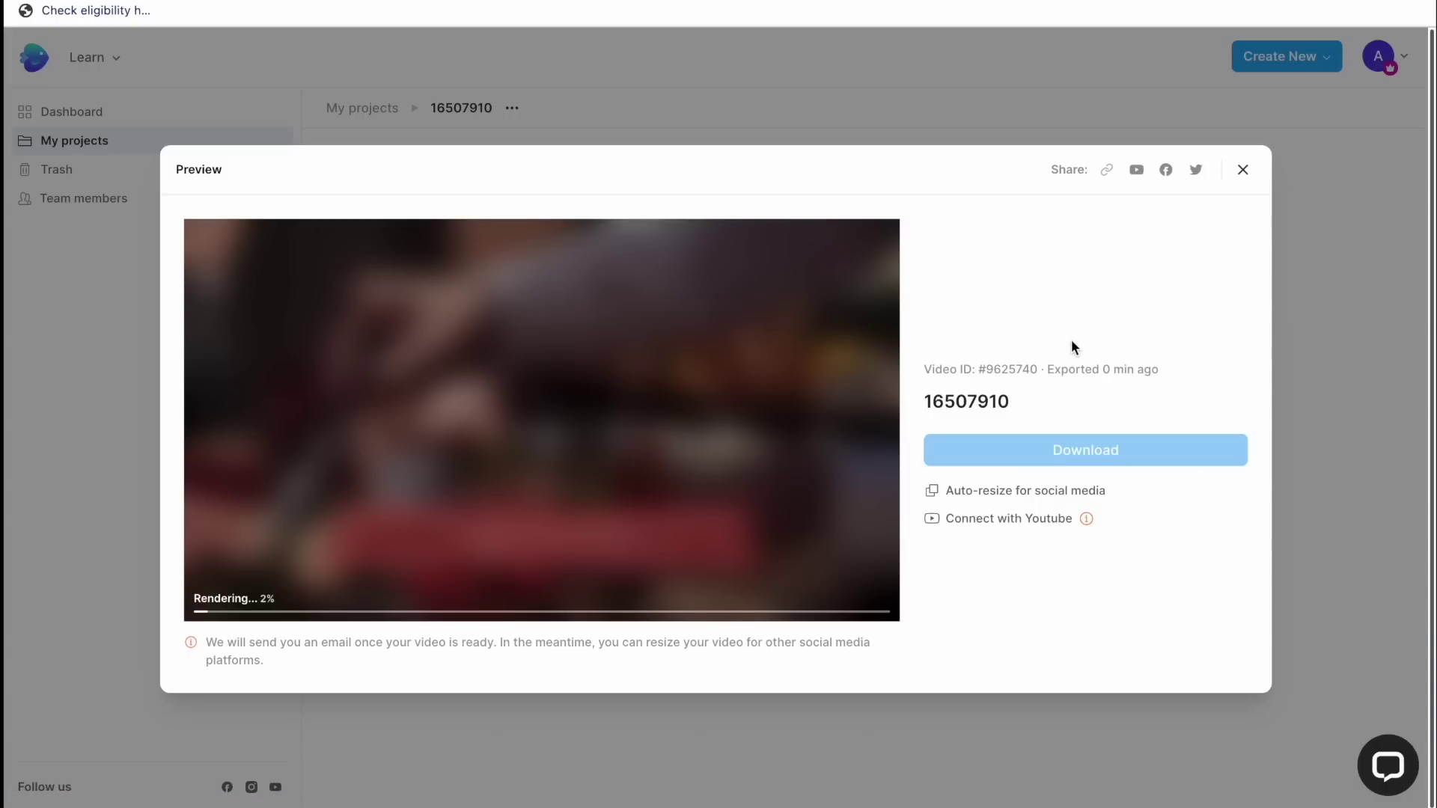
{"action": "key", "text": "super+shift+5"}
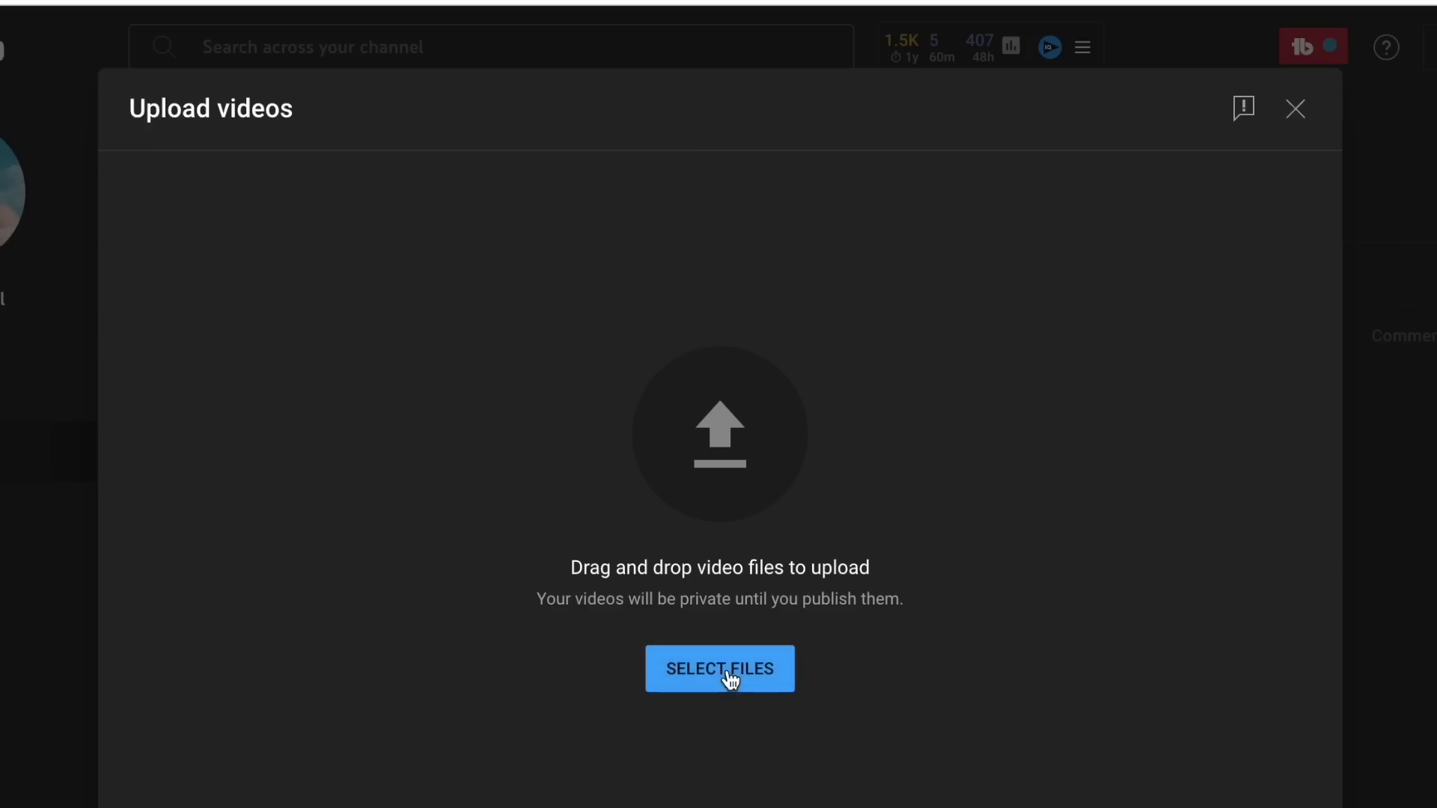
- Upload 'video -1' and correct its title to 'Top 6 ways to start eating healthier for beginners'
{"action": "left_click", "coordinate": [730, 674]}
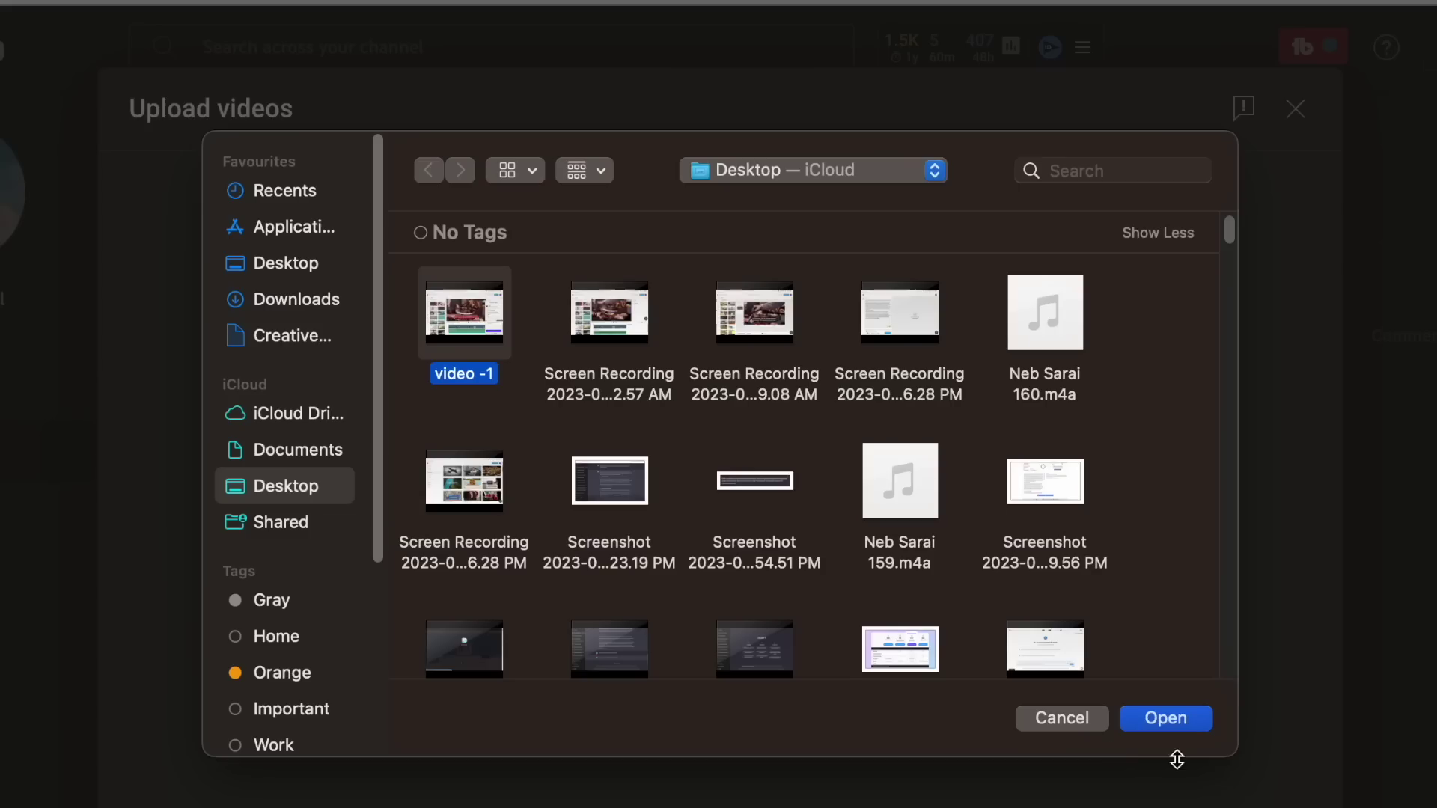
{"action": "left_click", "coordinate": [1185, 735]}
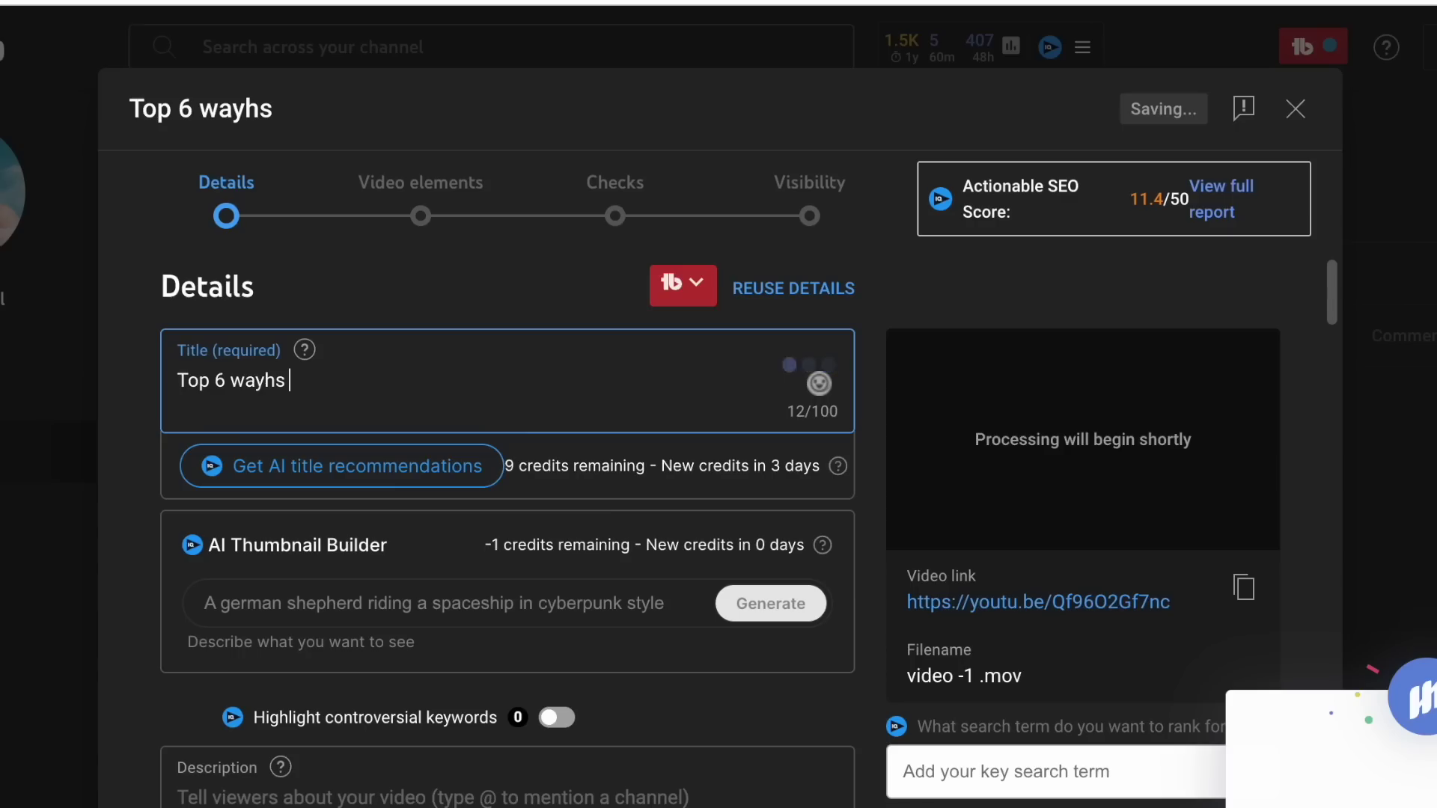
{"action": "key", "text": "BackSpace"}
{"action": "key", "text": "BackSpace"}
{"action": "key", "text": "BackSpace"}
{"action": "key", "text": "BackSpace"}
{"action": "type", "text": "ys to"}
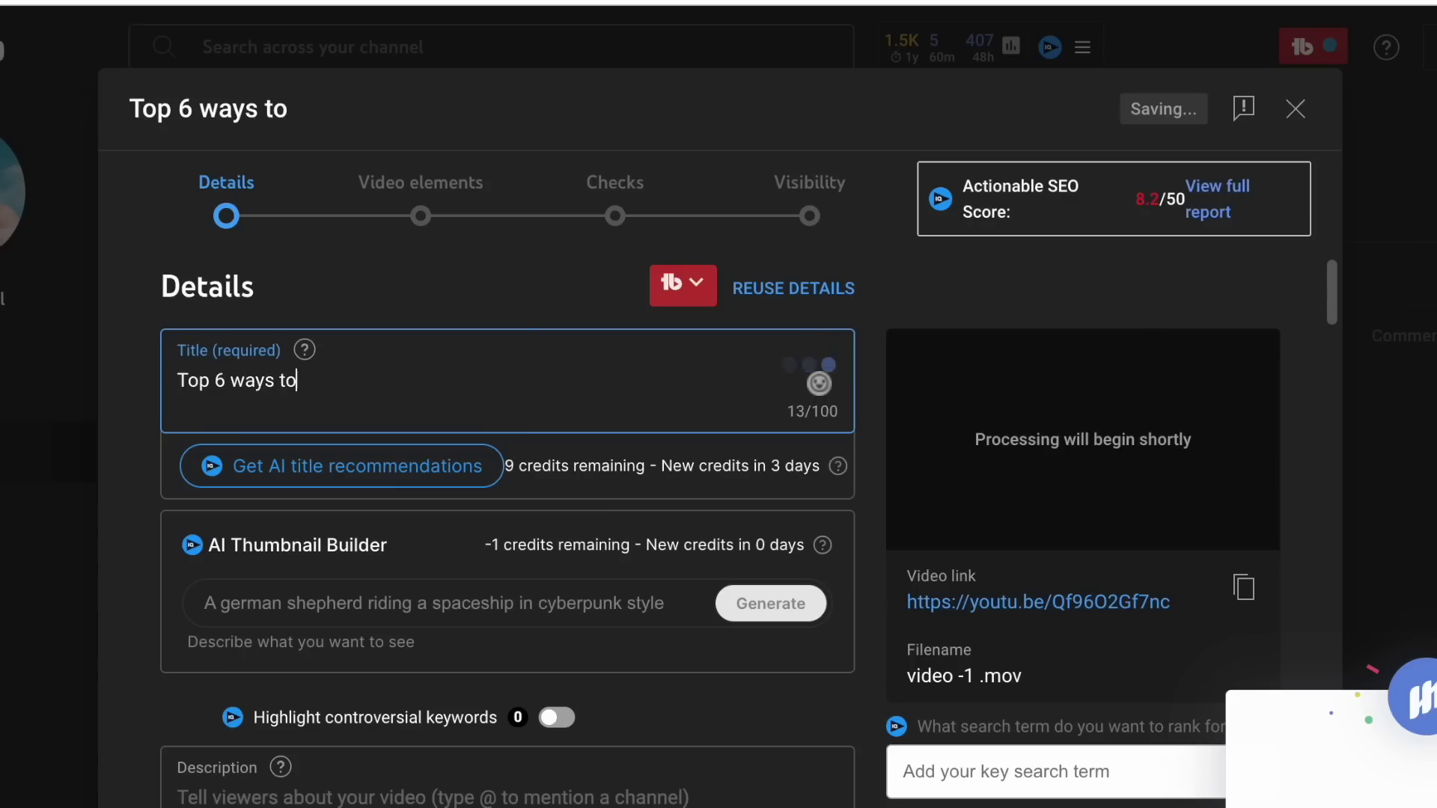
{"action": "type", "text": " start eating "}
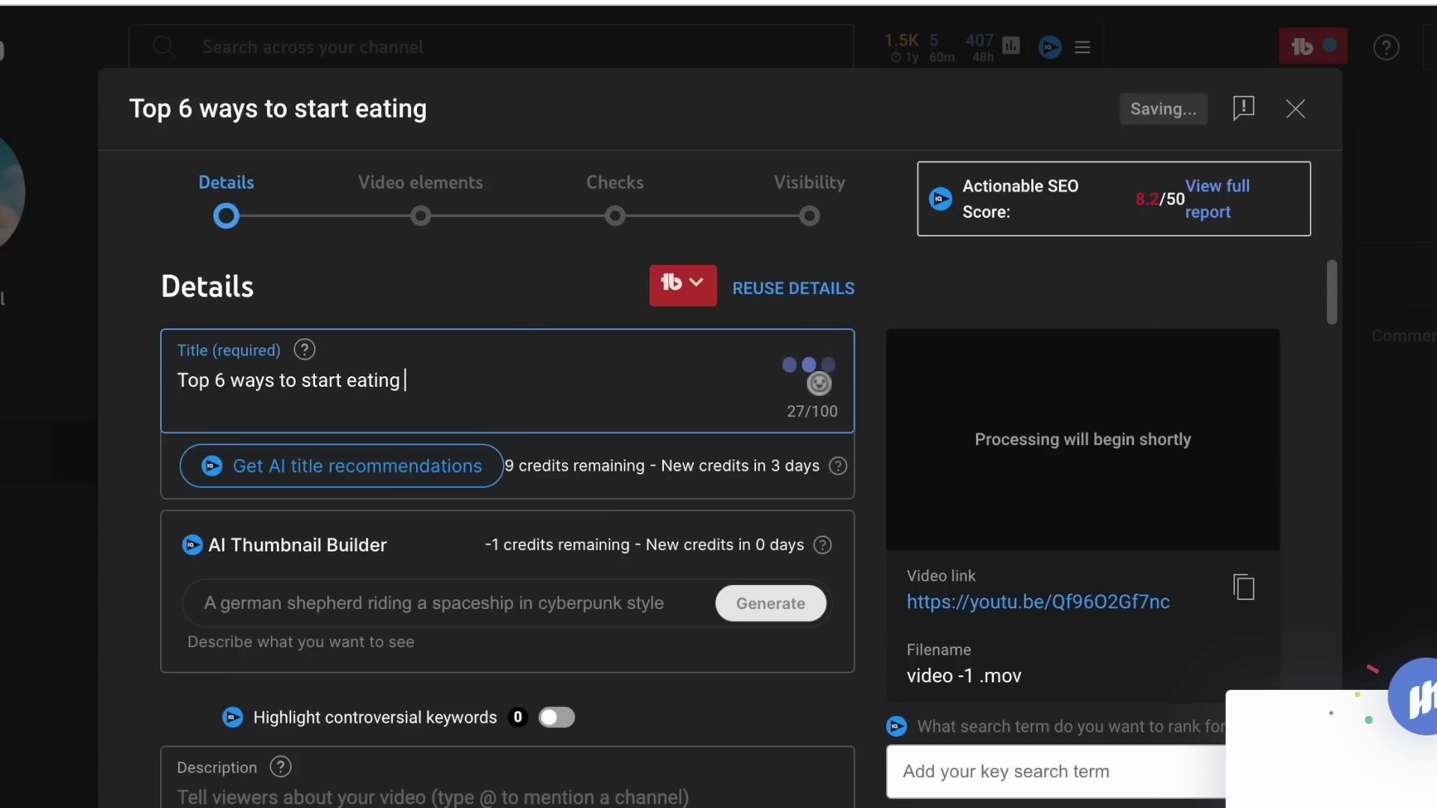
{"action": "type", "text": "healthier"}
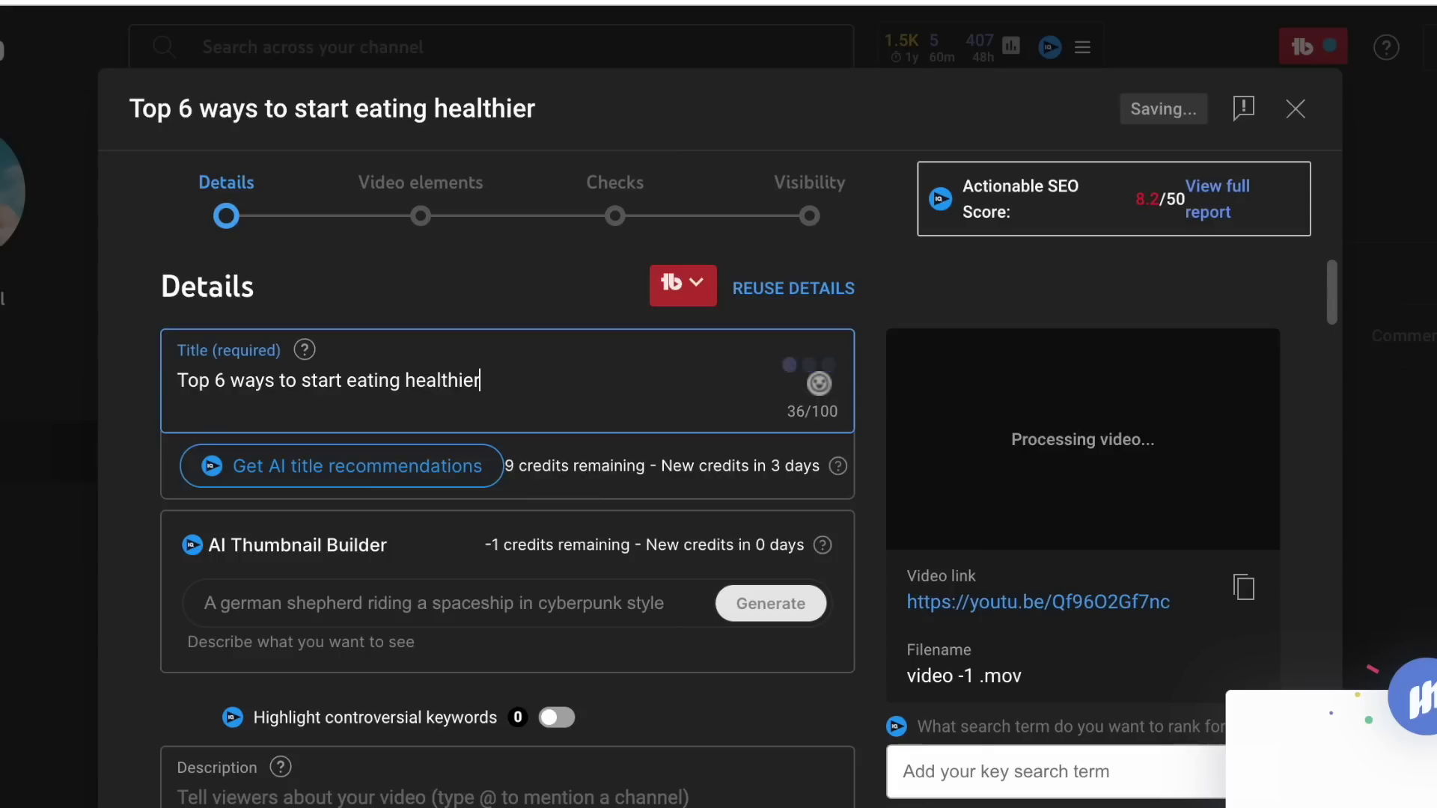
{"action": "type", "text": " for beginner"}
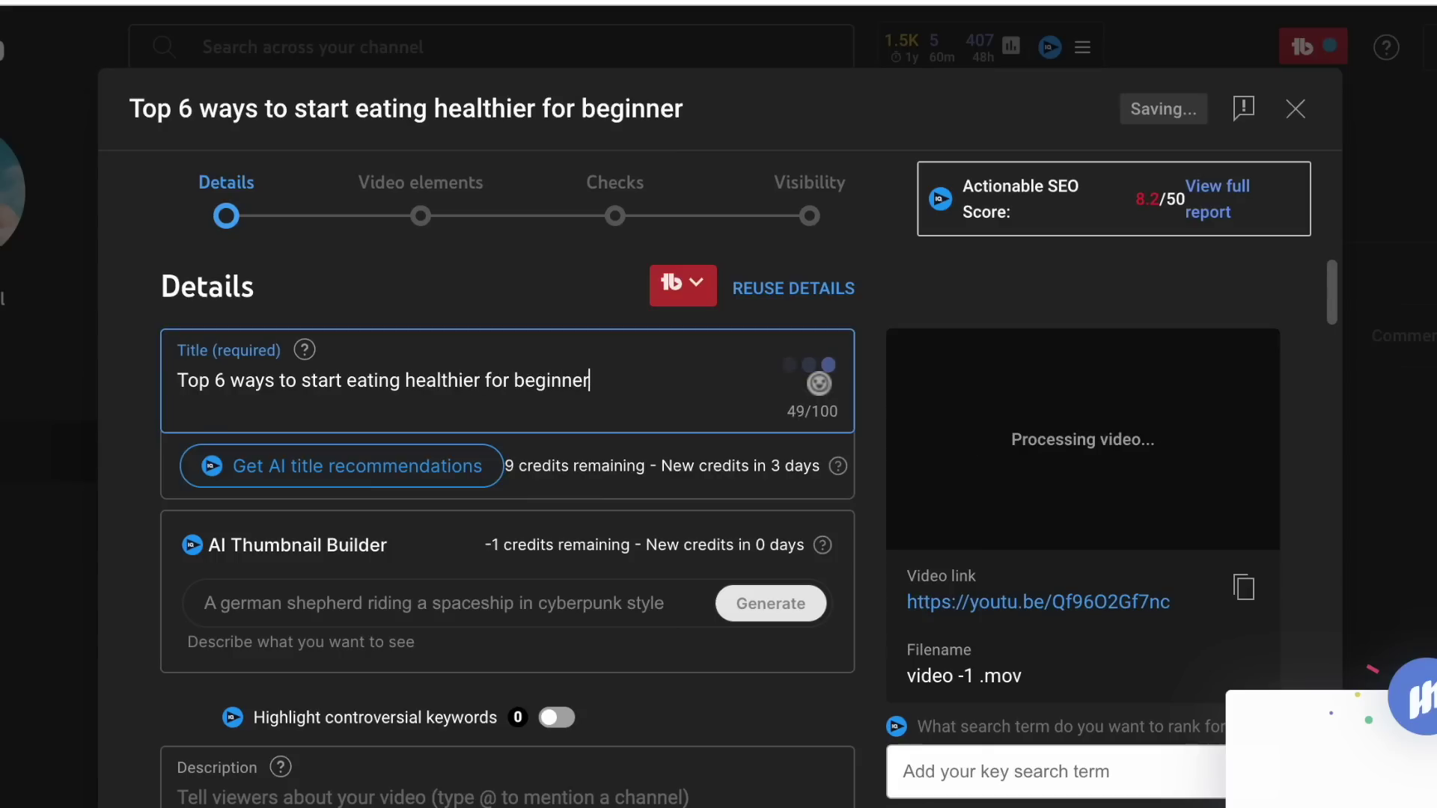
{"action": "type", "text": "s"}
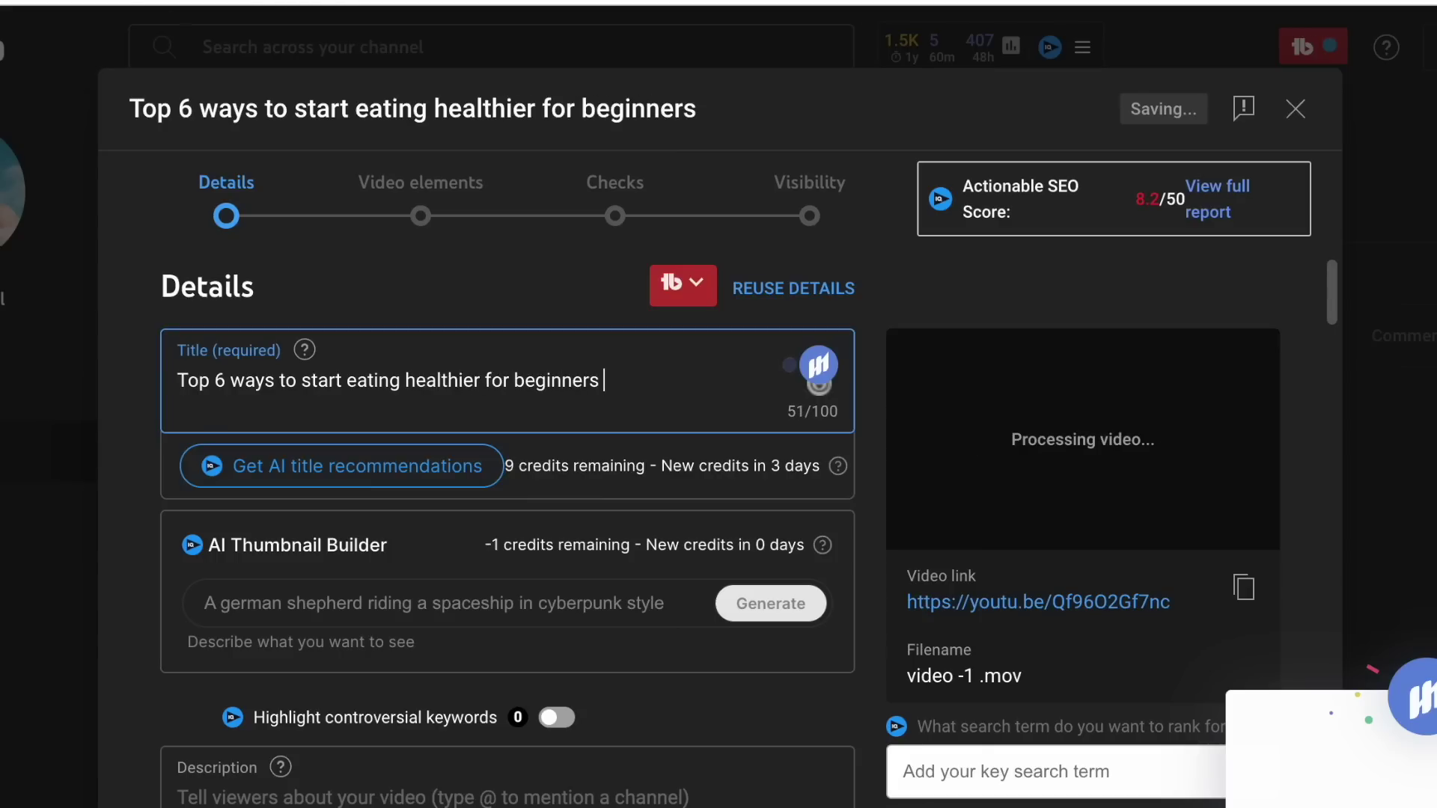